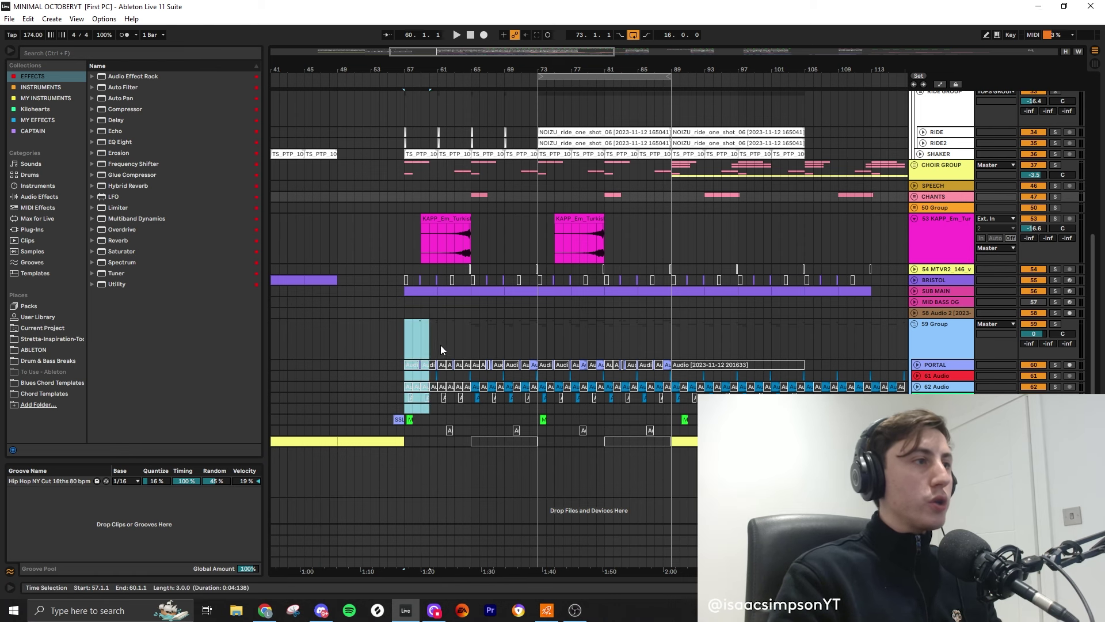
- Select bars 68 to 73 across the 59 Group and unfold the PORTAL track inside it
drag(441, 344, 872, 343)
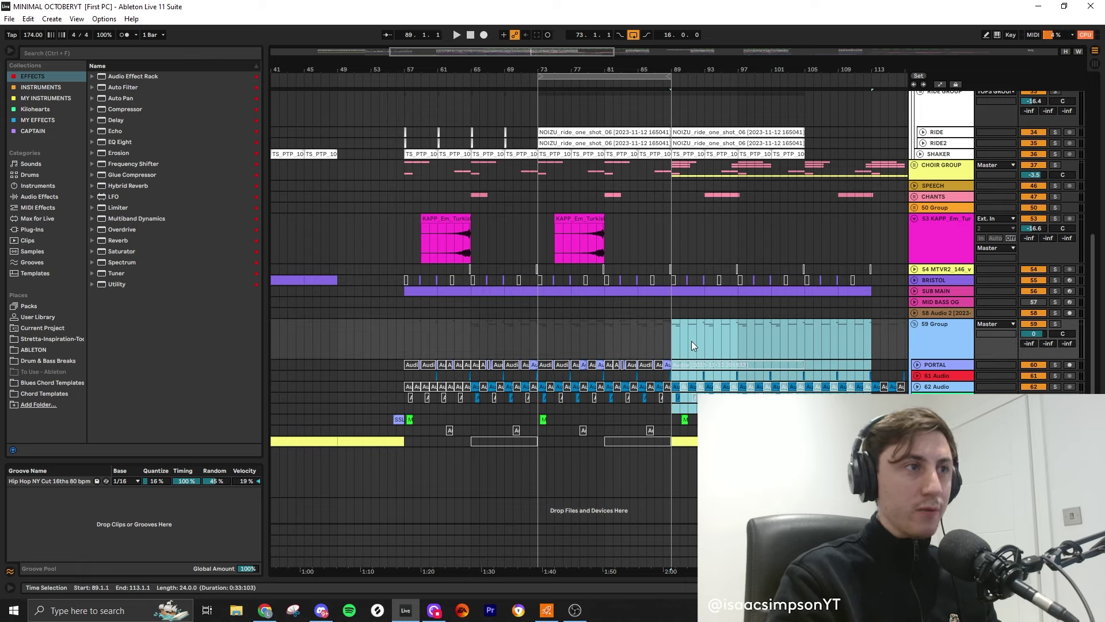
drag(538, 339, 500, 336)
click(916, 366)
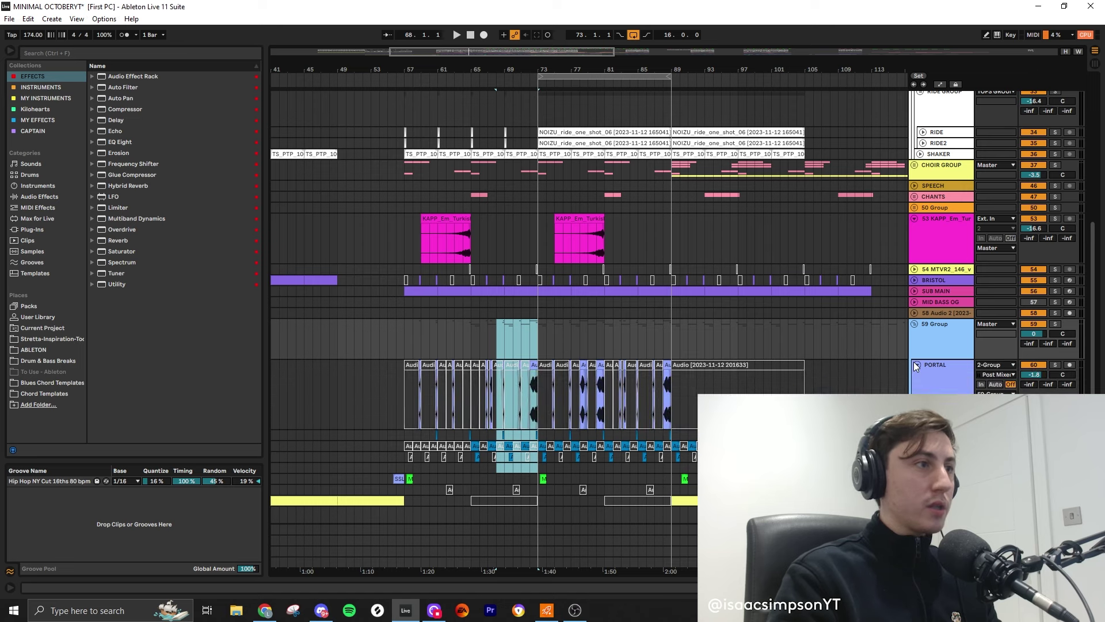
- Examine the PORTAL track's active and deactivated clips from bar 57 onwards, highlighting the ones between bars 73 and 89
scroll(413, 409, up, 10)
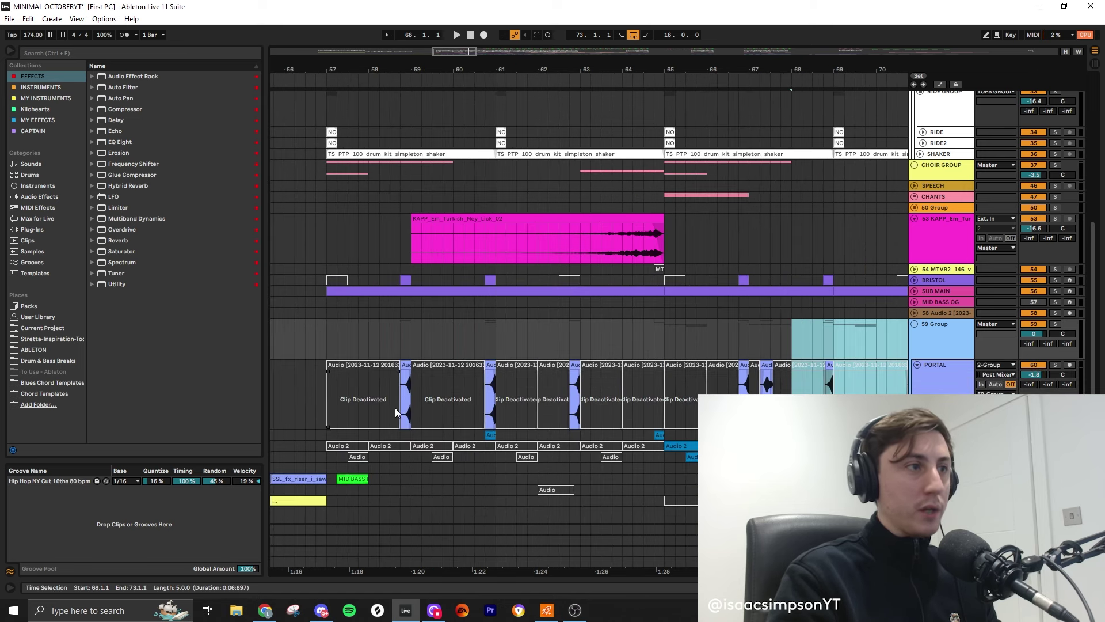
scroll(692, 385, down, 5)
scroll(641, 392, up, 5)
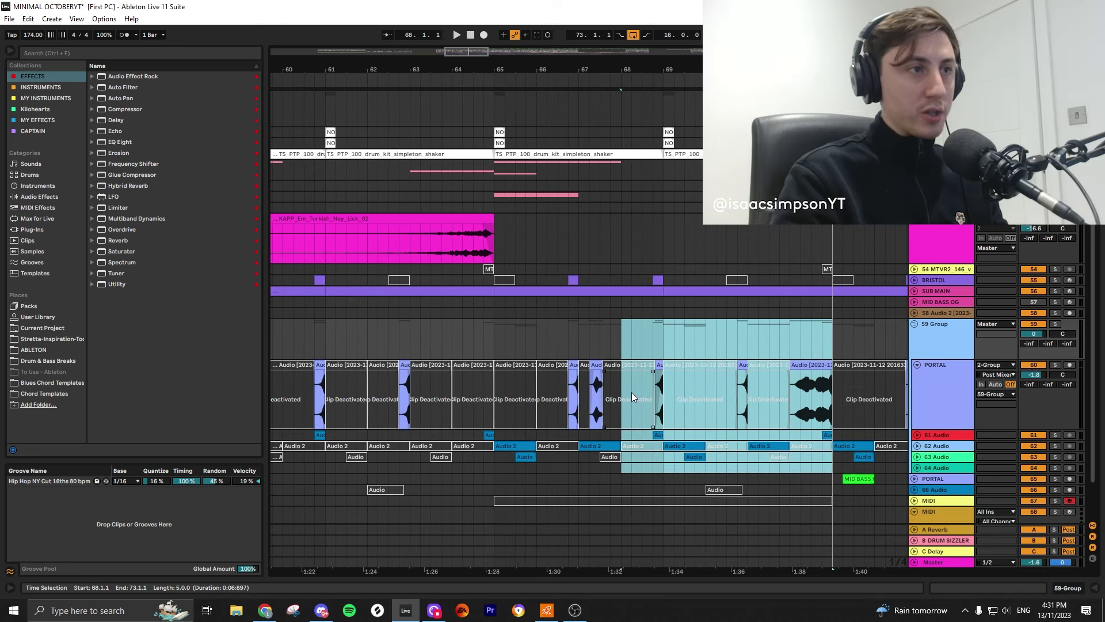
scroll(661, 399, down, 6)
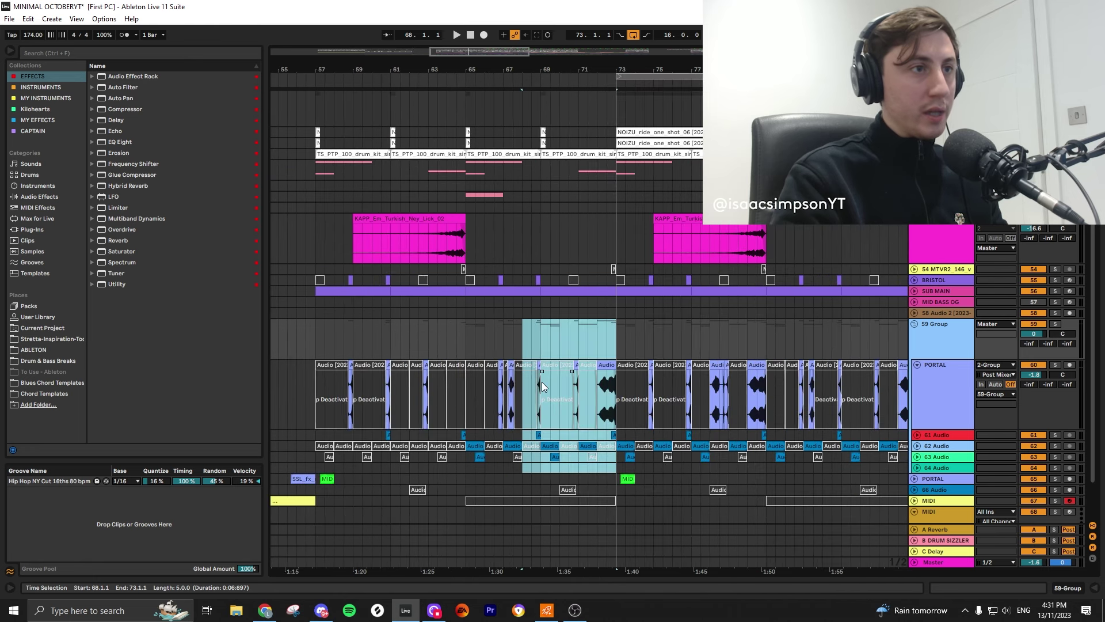
scroll(718, 391, right, 4)
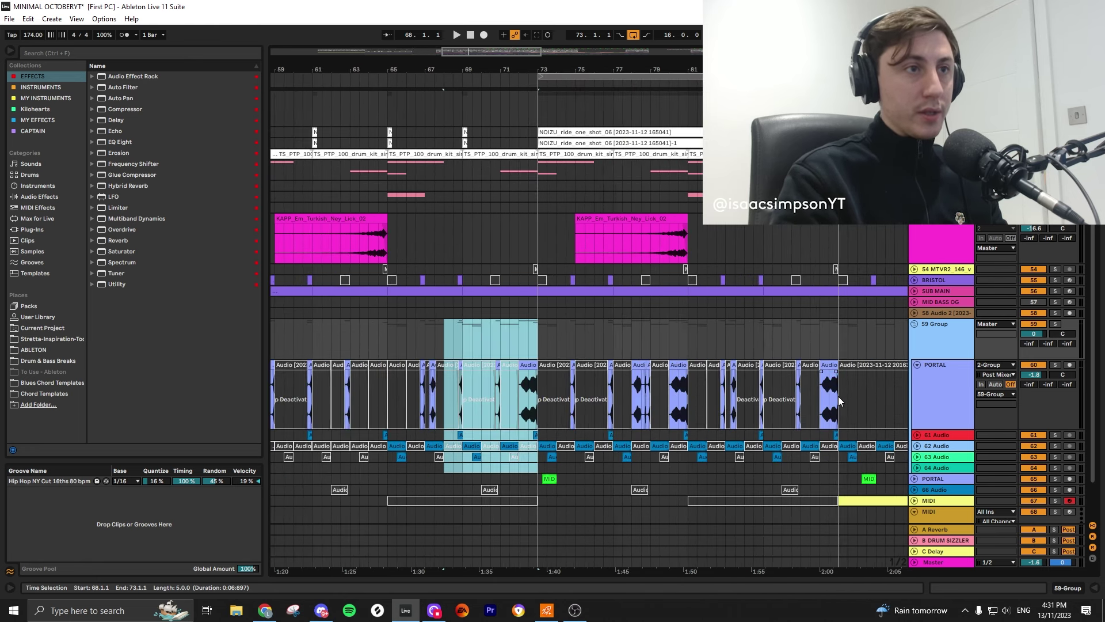
drag(844, 375, 539, 397)
scroll(665, 416, down, 4)
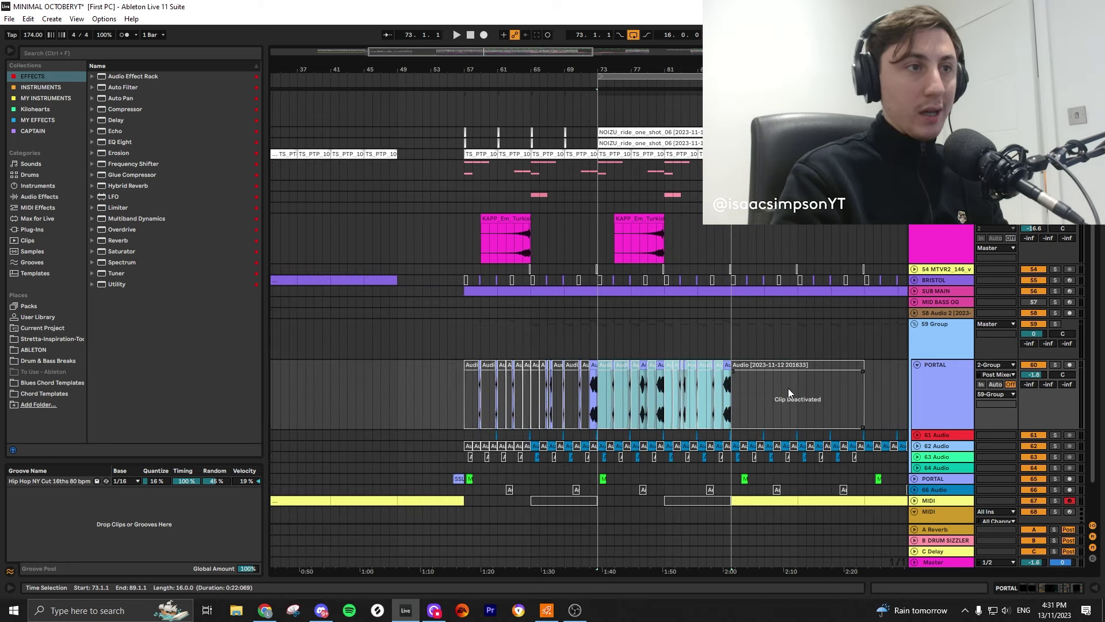
click(800, 403)
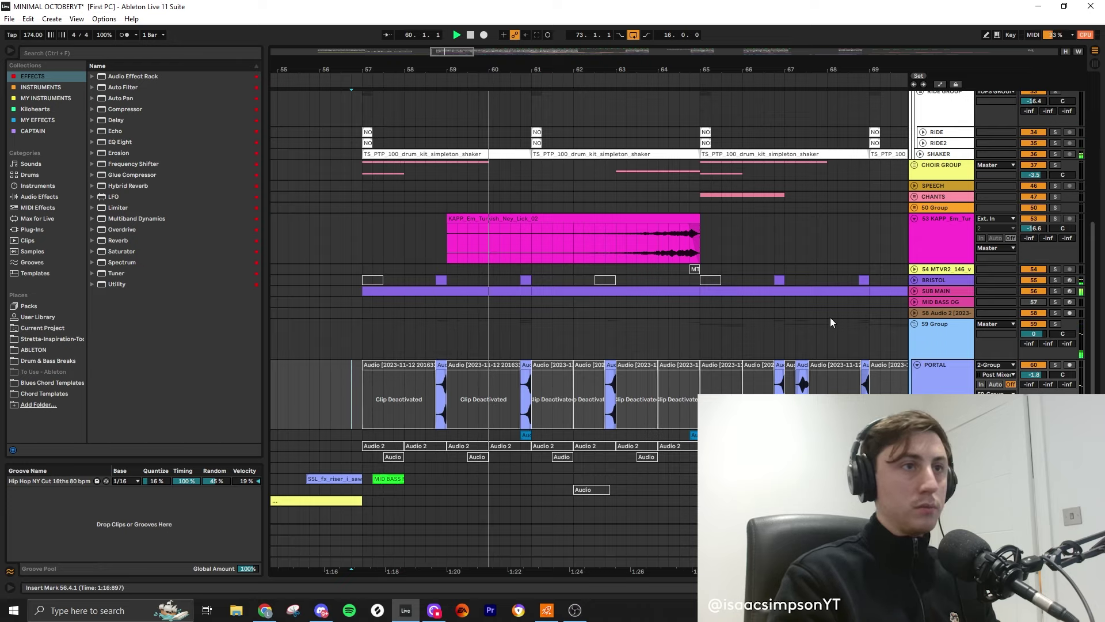
- Play the drop from just before bar 57 and review how the drum, choir and bass tracks progress
scroll(482, 363, down, 2)
scroll(480, 403, down, 1)
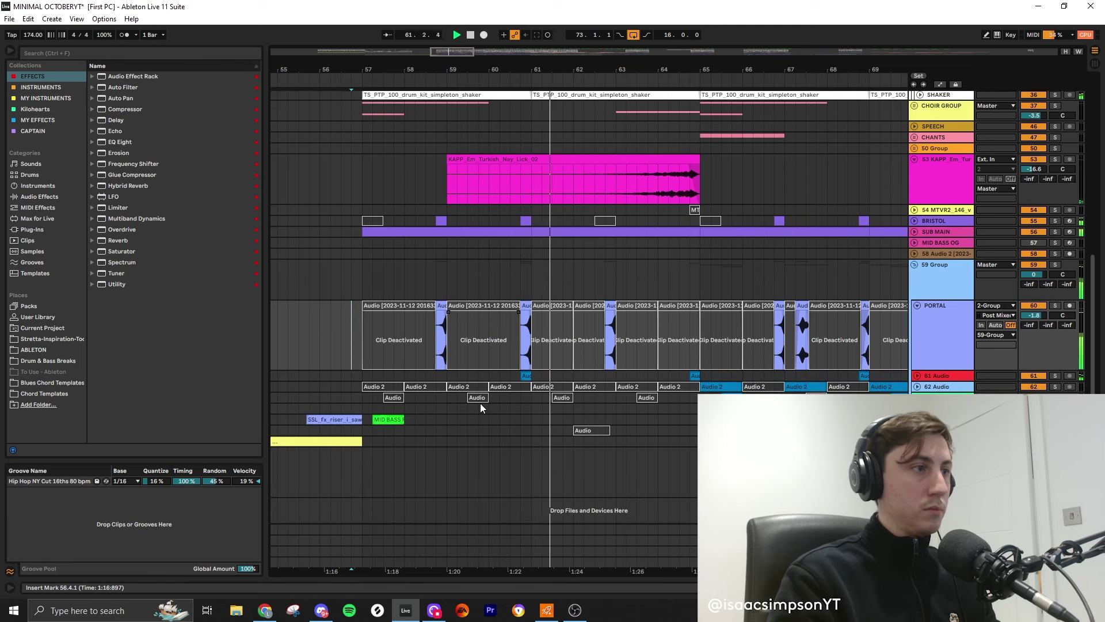
scroll(665, 397, down, 3)
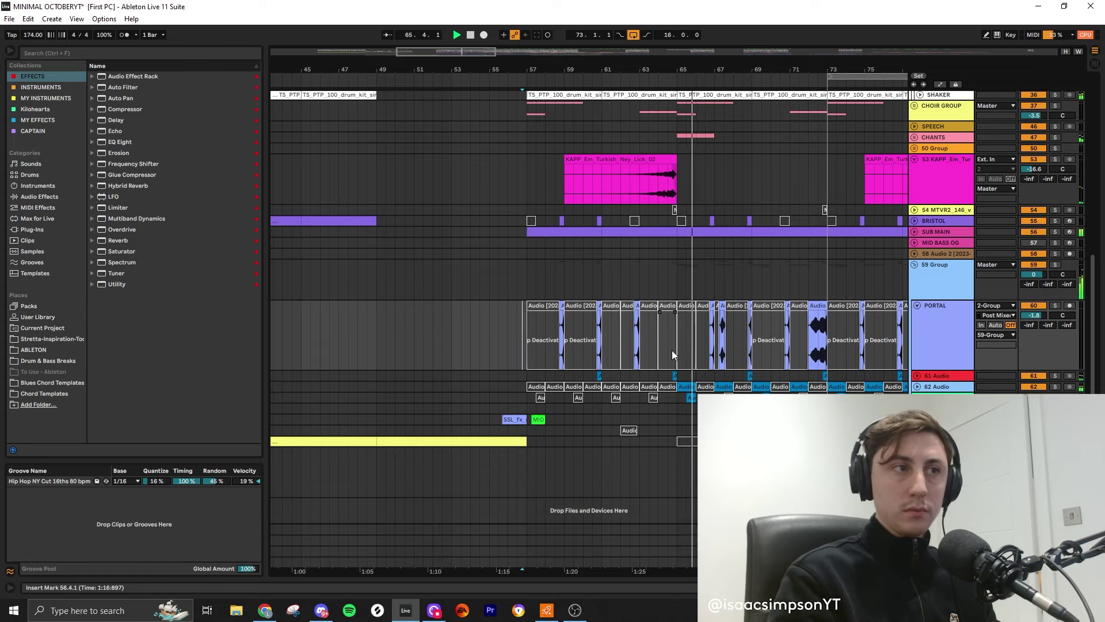
scroll(686, 373, up, 3)
key(minus)
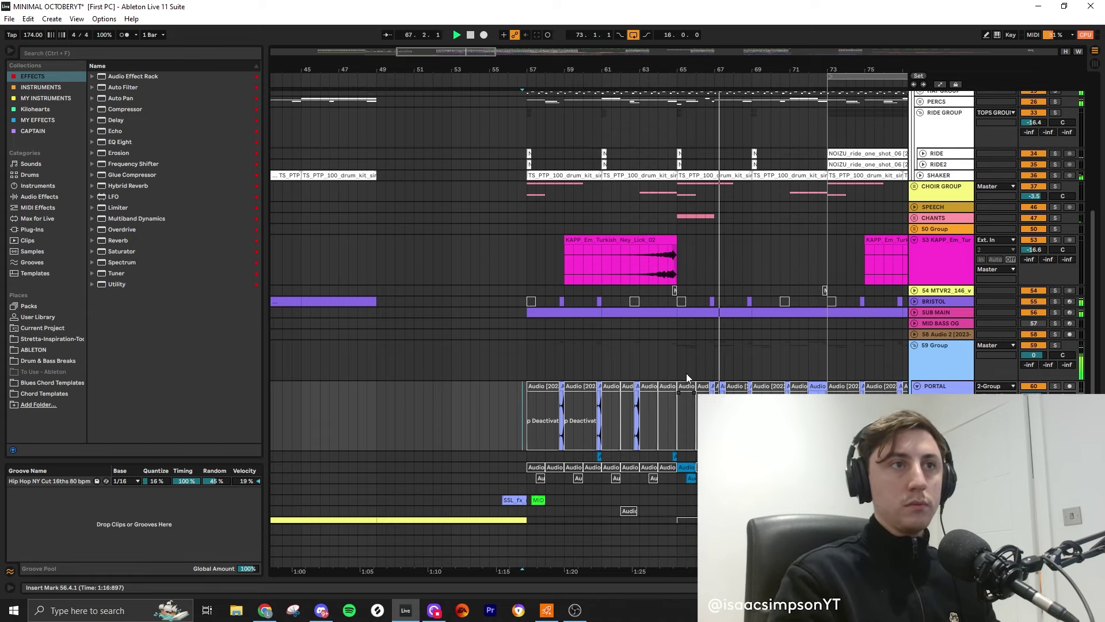
key(plus)
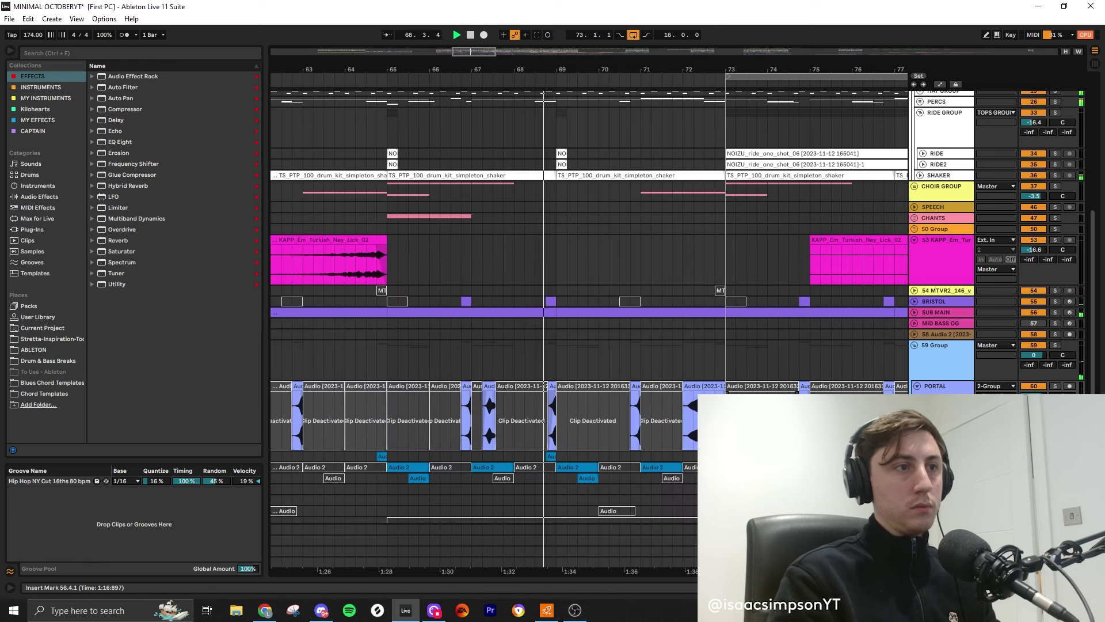
scroll(675, 369, down, 2)
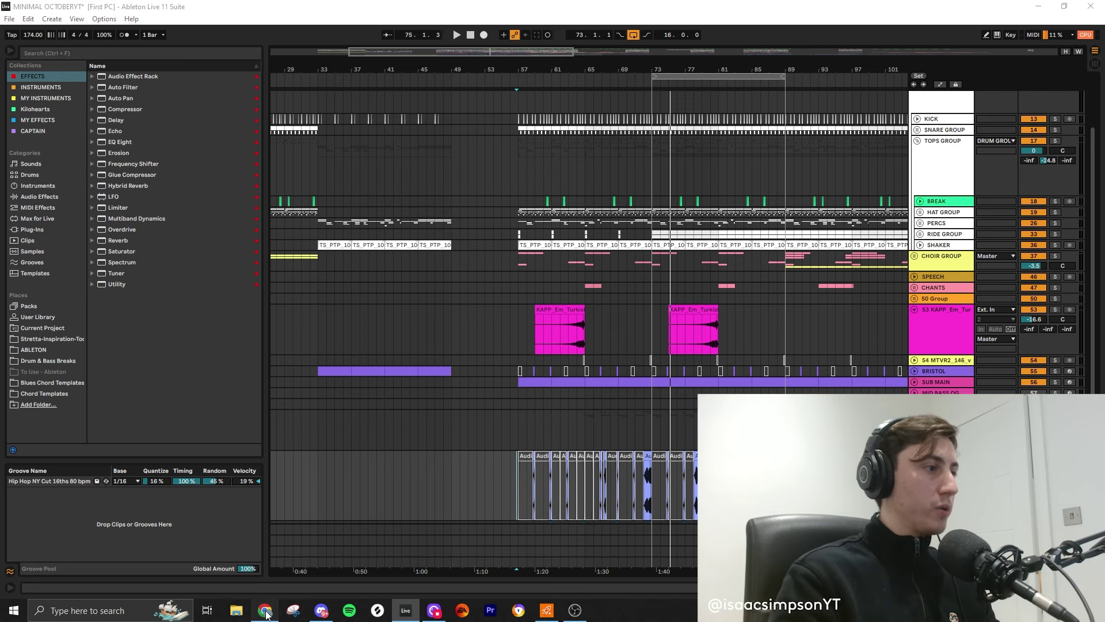
- Switch to Chrome, open the Drum and Bass sample pack by Cr2 on Splice, and return to Ableton Live
click(266, 613)
click(326, 341)
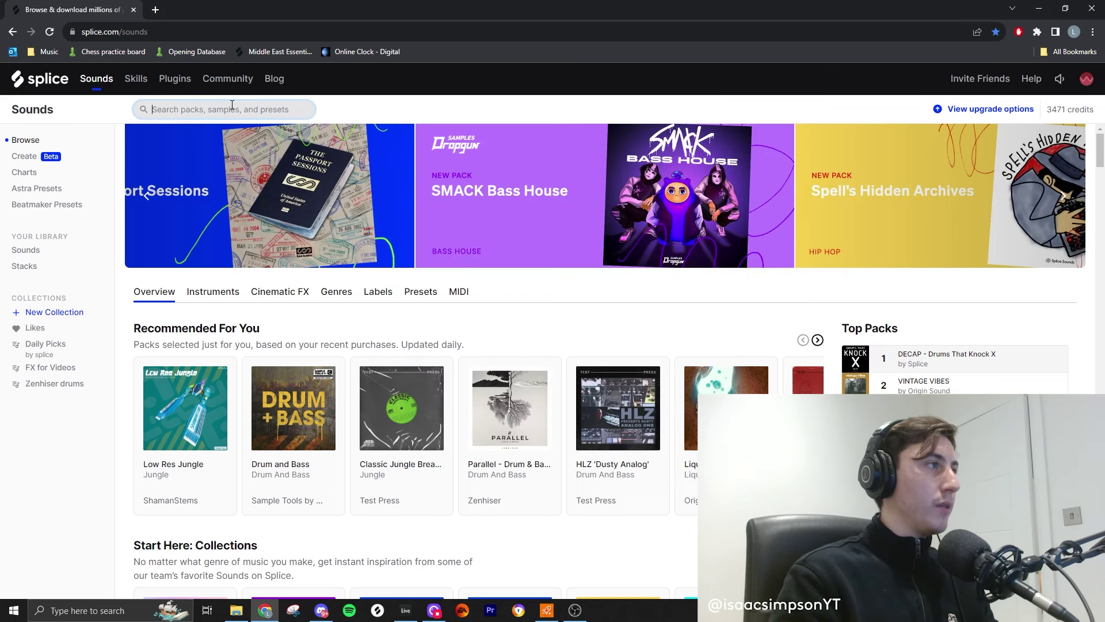
click(294, 409)
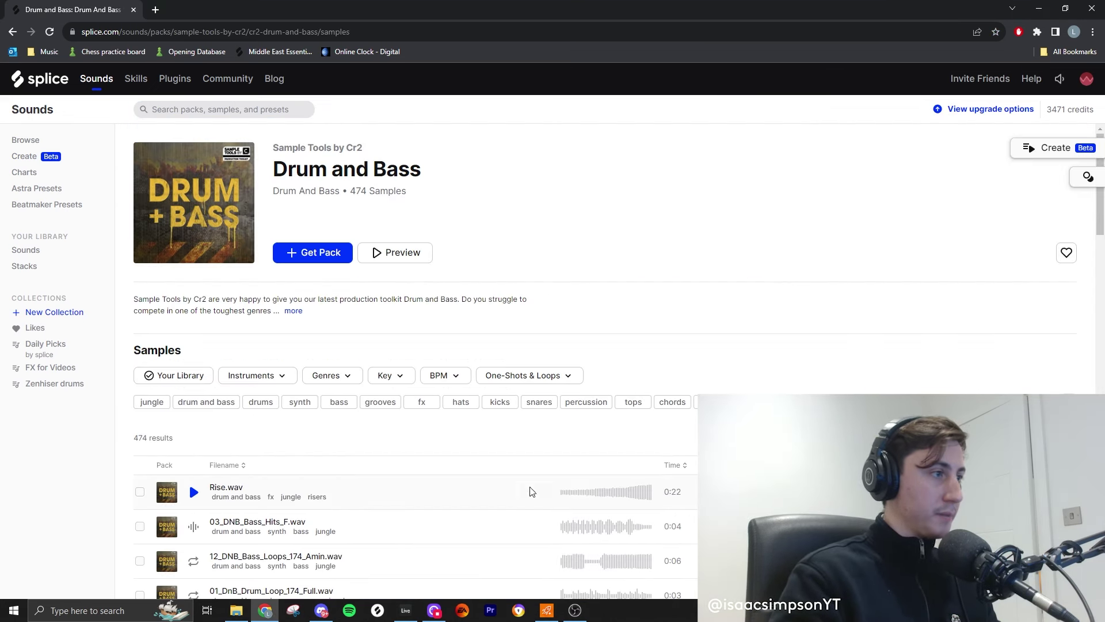
key(alt+Tab)
- Extend the crash clip at bar 73 to about bar 78, following the one-bar crash clip that starts at bar 72
scroll(708, 243, up, 1)
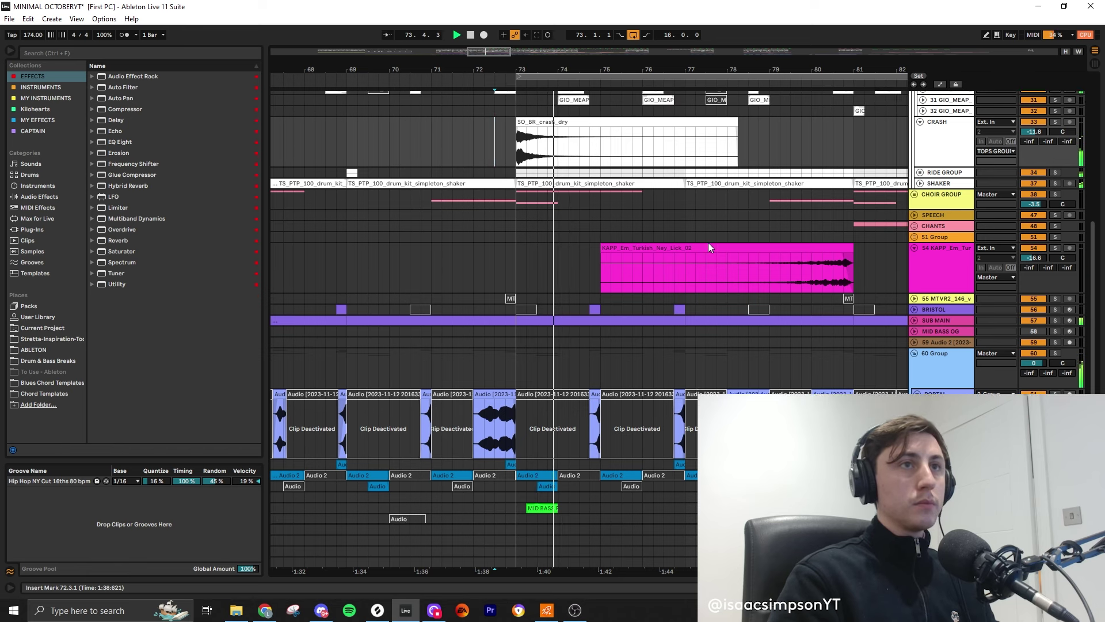
drag(494, 167, 476, 168)
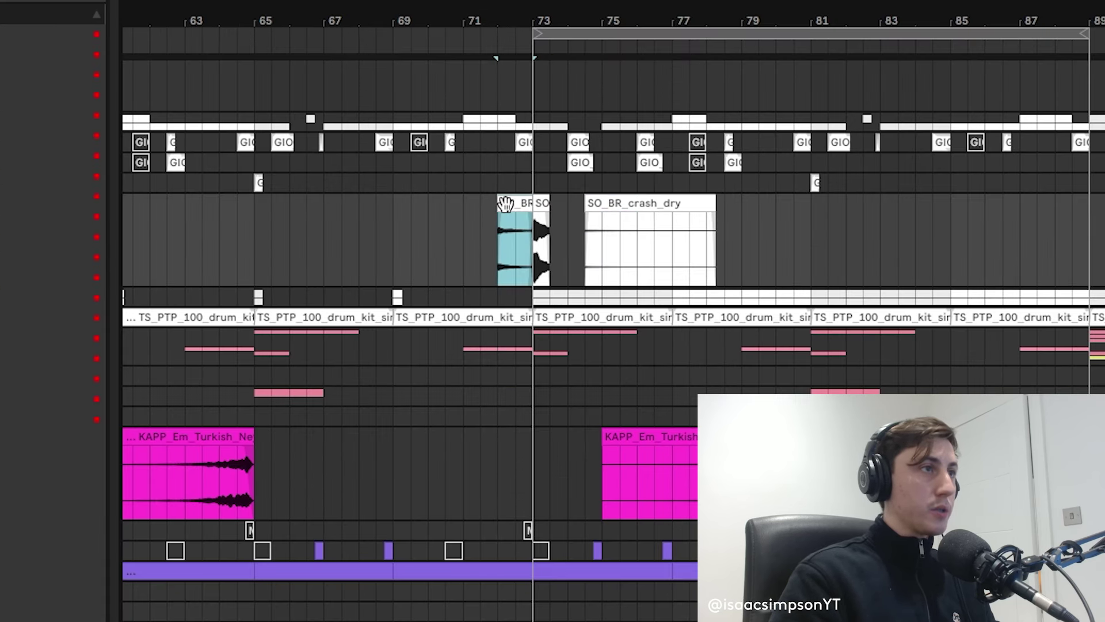
drag(546, 209, 703, 209)
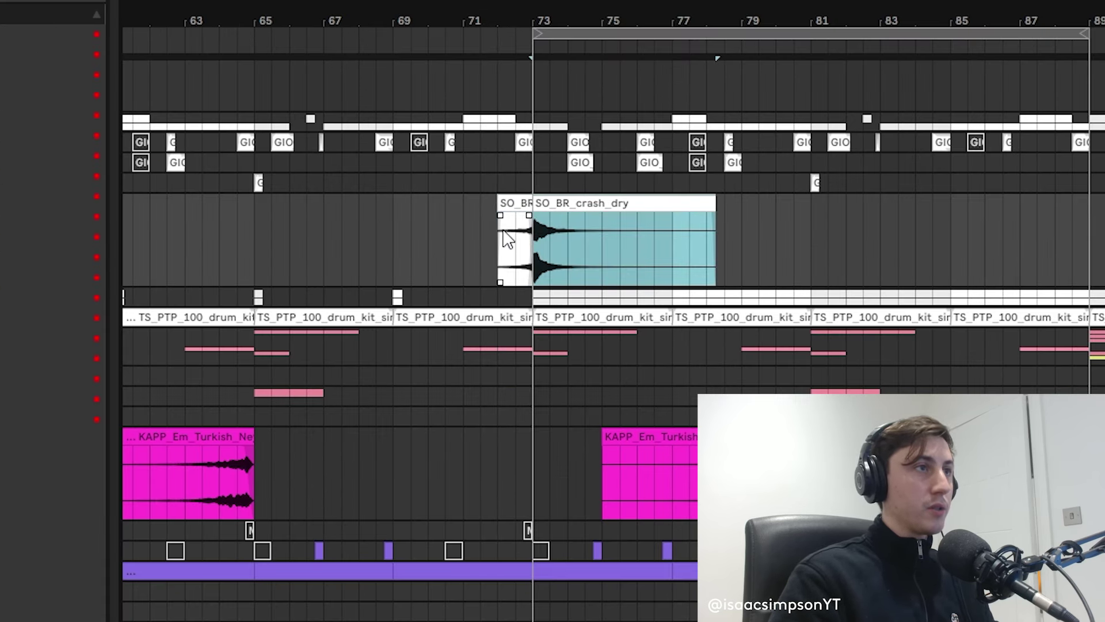
click(474, 229)
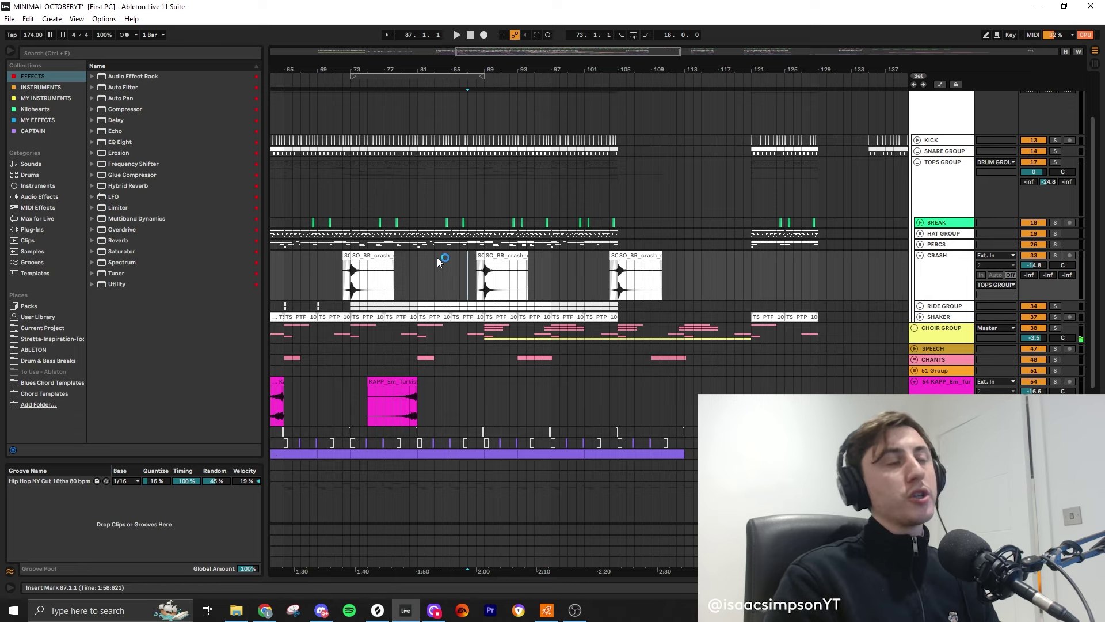
- Play from bar 87 to check the crash transition into bar 89, and unfold the CHOIR GROUP
key(space)
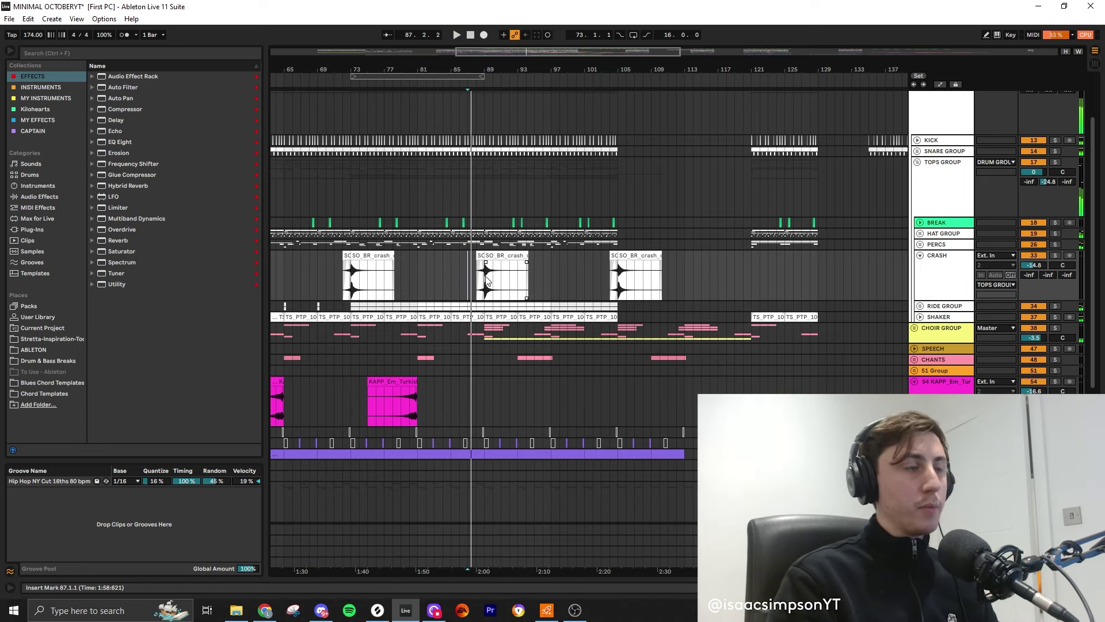
scroll(486, 280, up, 5)
click(470, 255)
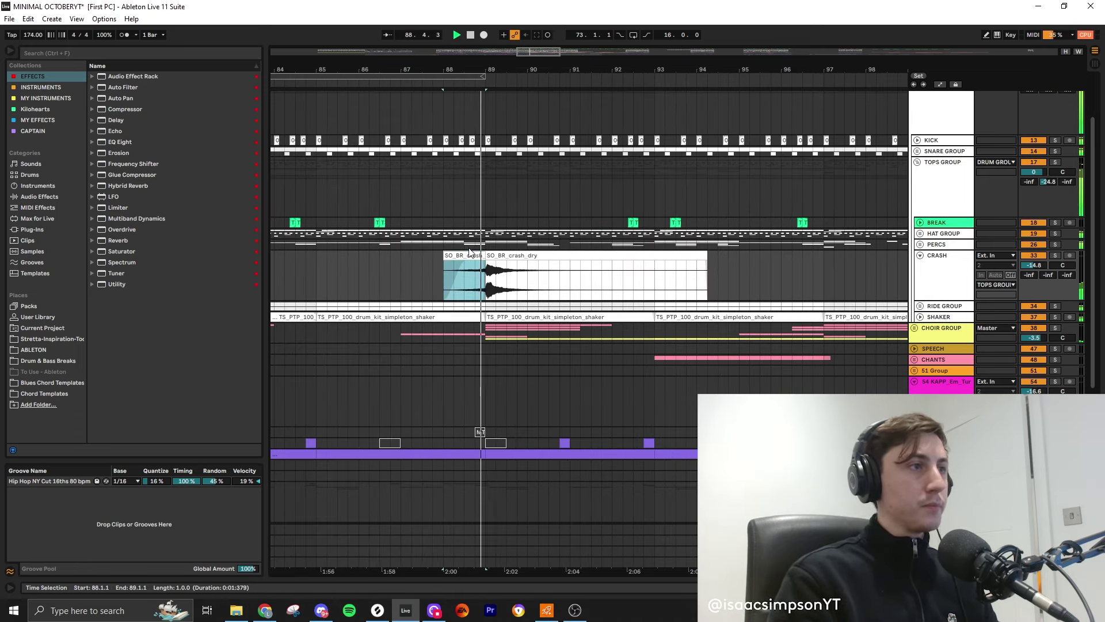
click(914, 328)
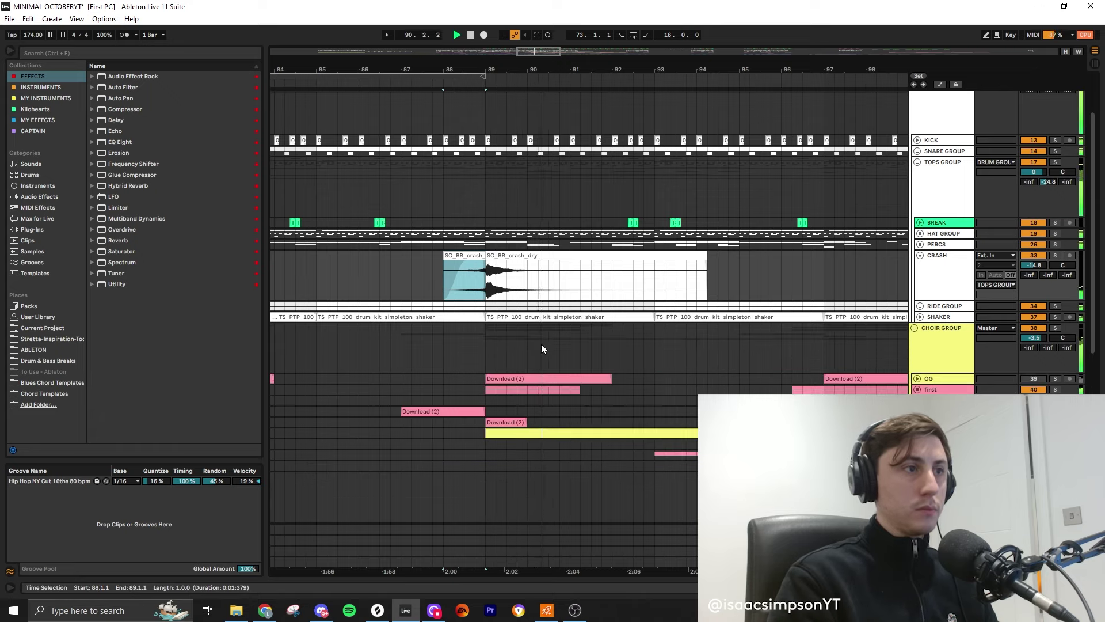
- Play the arrangement's intro from bar 17 to review its drums and choir parts
scroll(921, 323, down, 3)
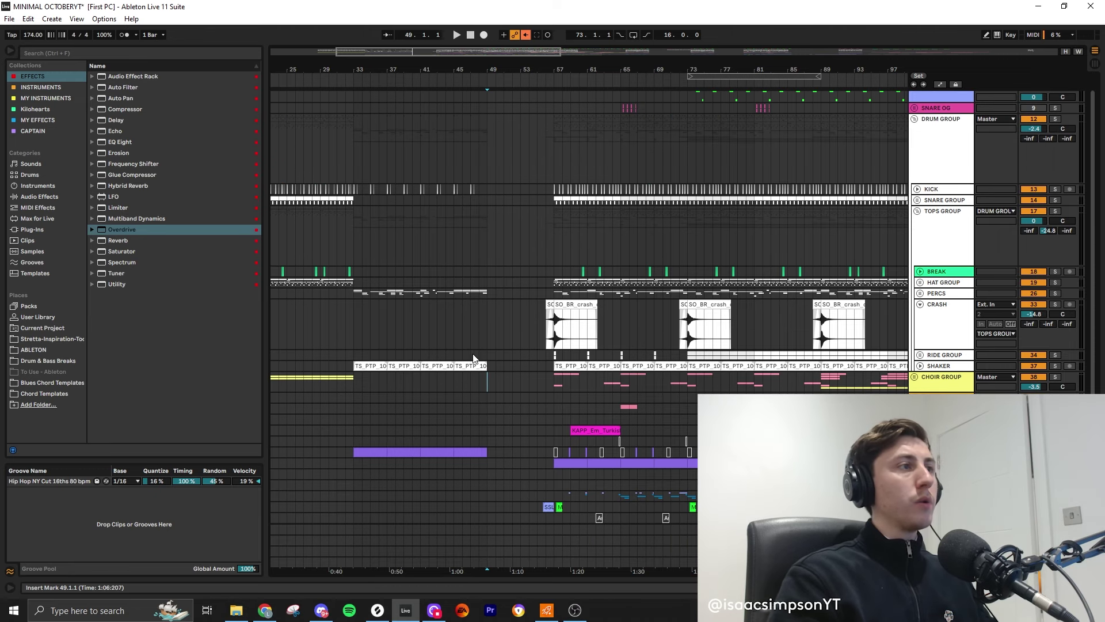
scroll(425, 316, down, 3)
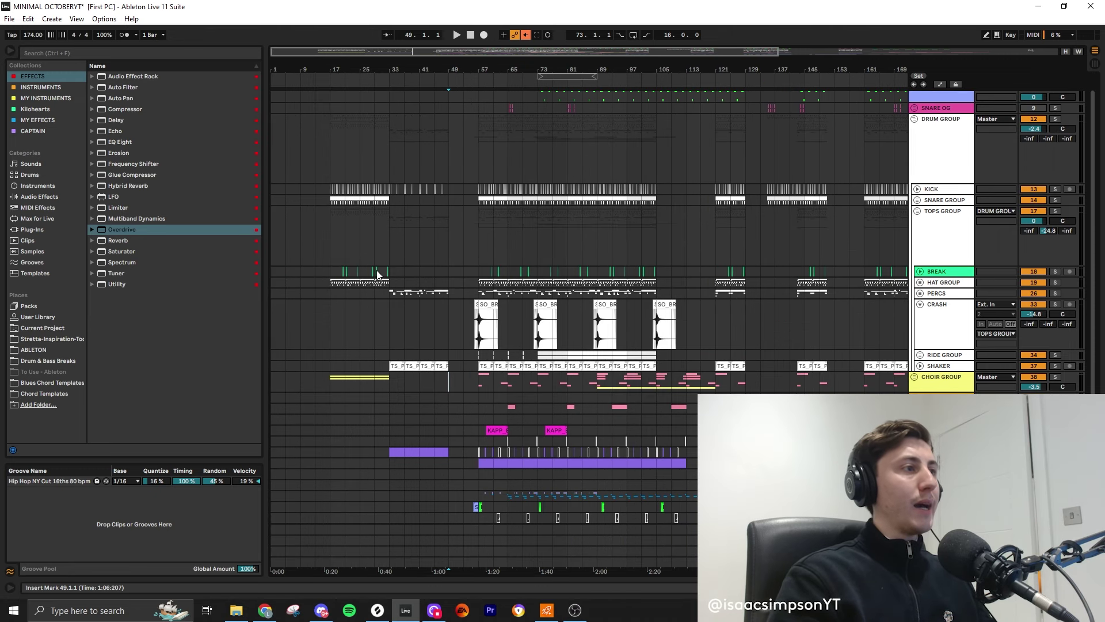
click(331, 216)
key(space)
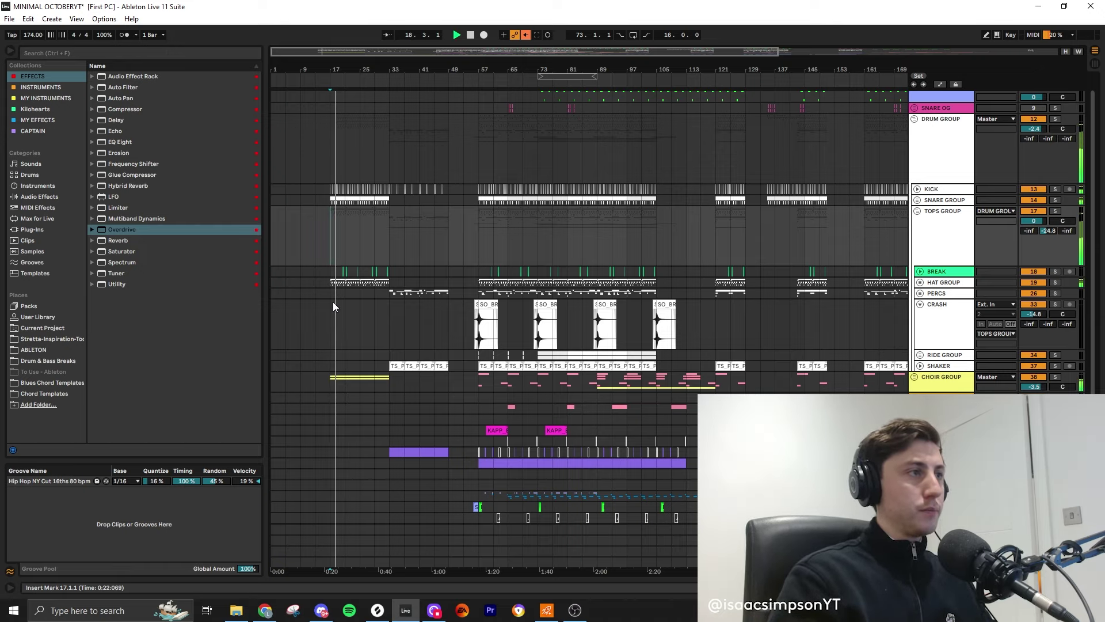
scroll(332, 306, up, 5)
scroll(333, 306, down, 3)
- Trim the first Download (2) clips on both choir tracks to end at bar 22 with a short fade-out
click(347, 395)
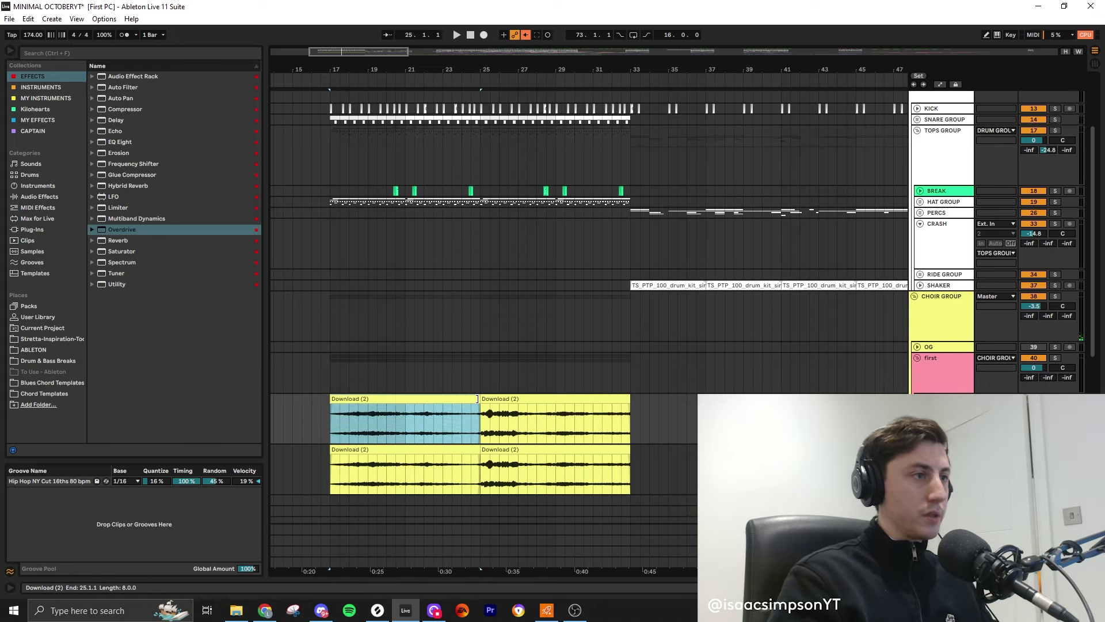
drag(478, 399, 423, 398)
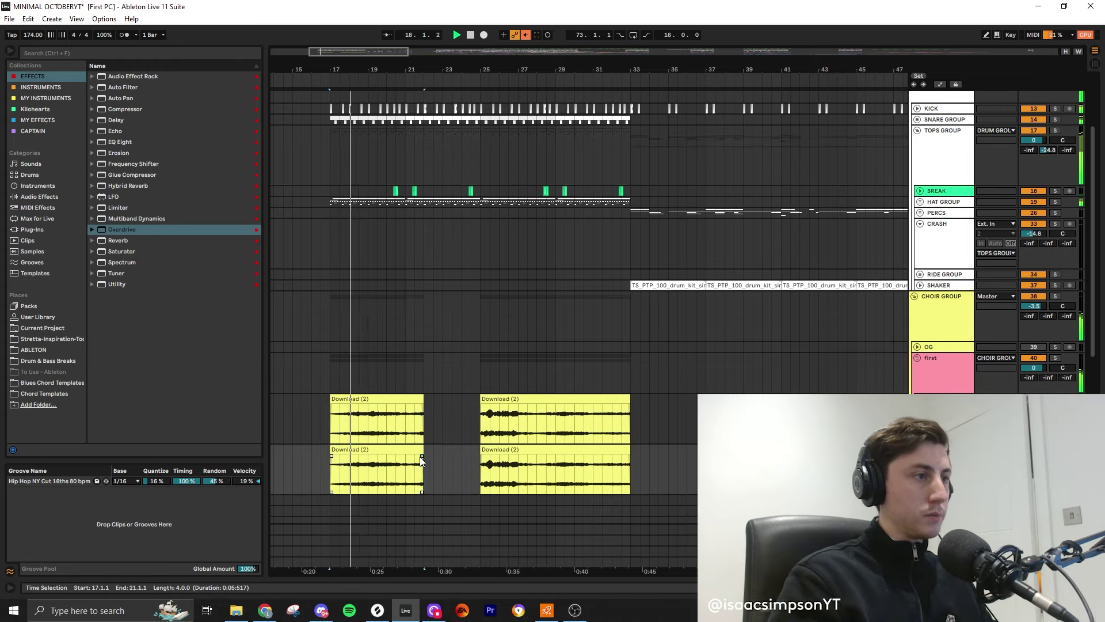
click(443, 416)
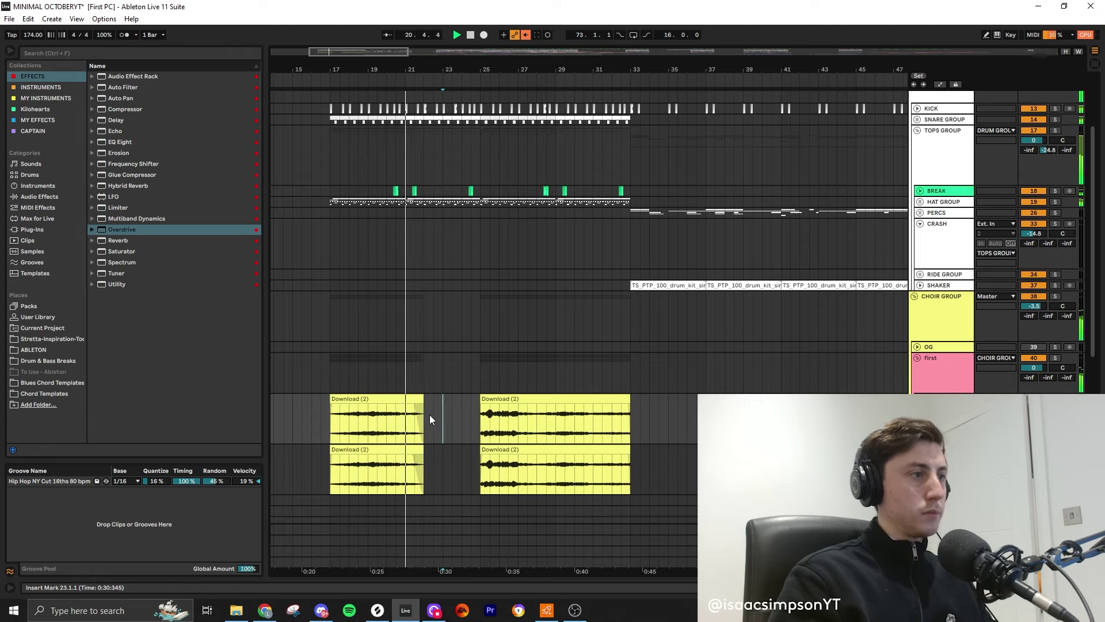
key(space)
- Solo the "first" choir group and audition the Download (2) clip that starts at bar 25
click(556, 423)
click(1055, 358)
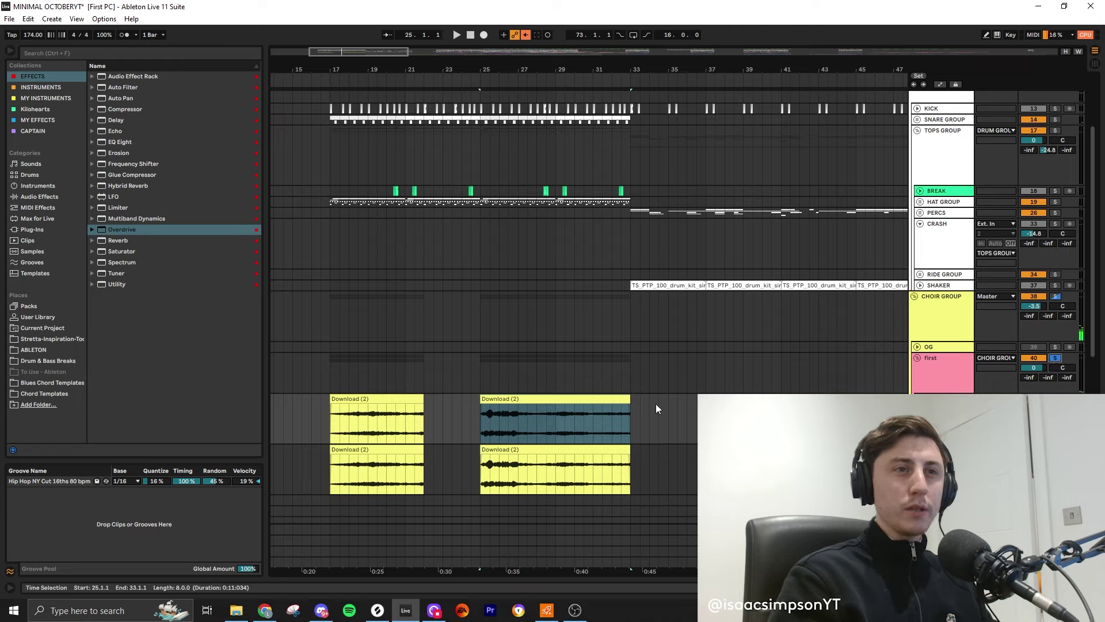
key(space)
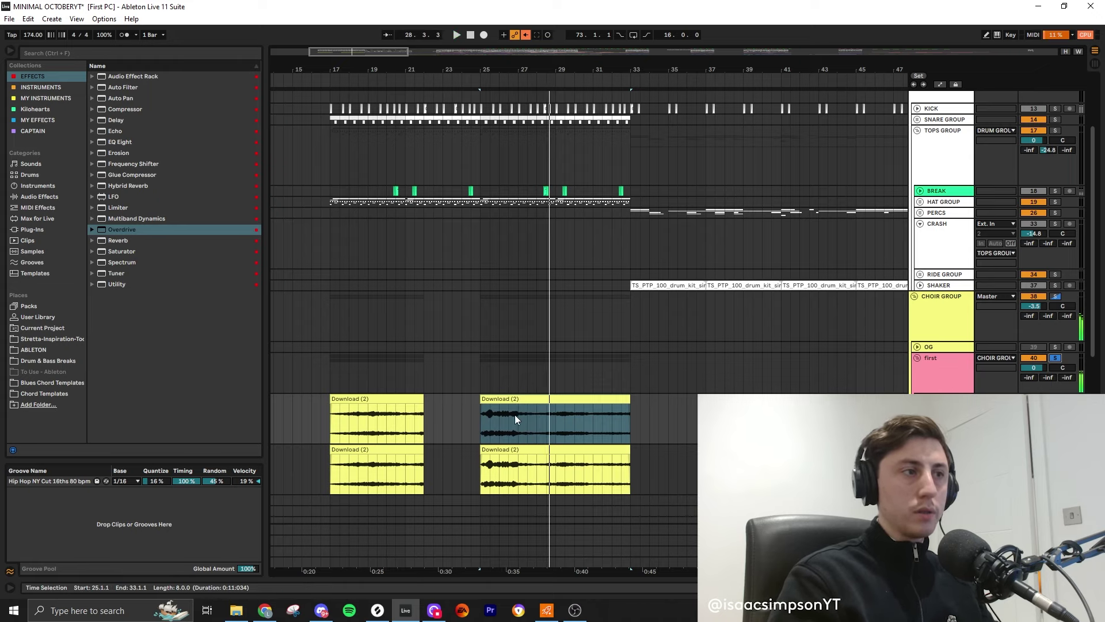
click(516, 418)
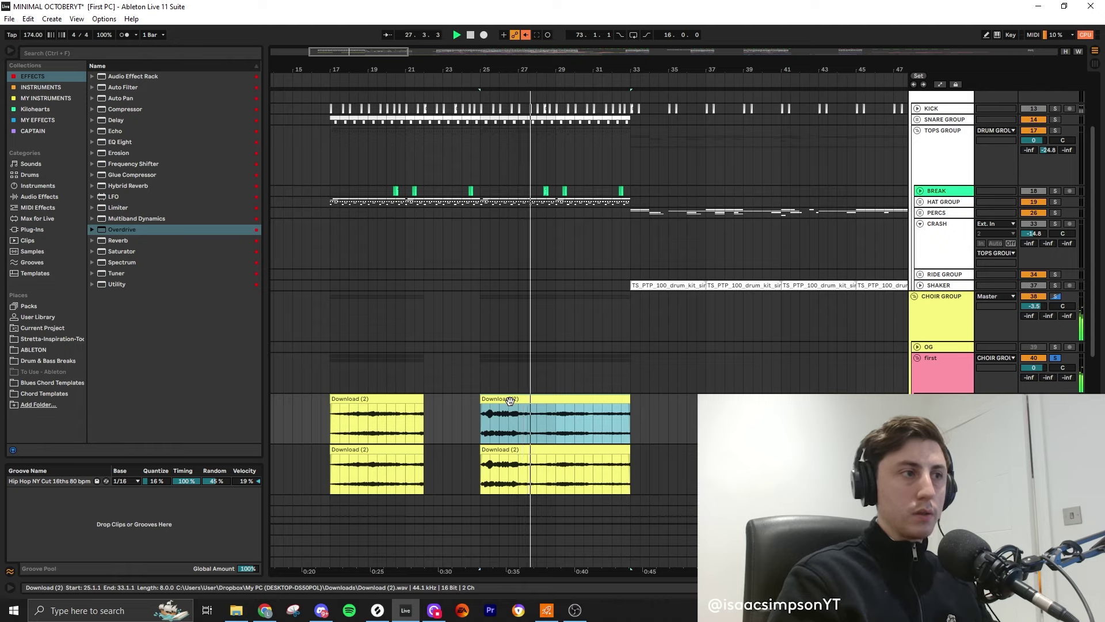
key(space)
- Shorten the second Download (2) clips on both choir tracks to about two and a half bars, starting at bar 24
click(536, 436)
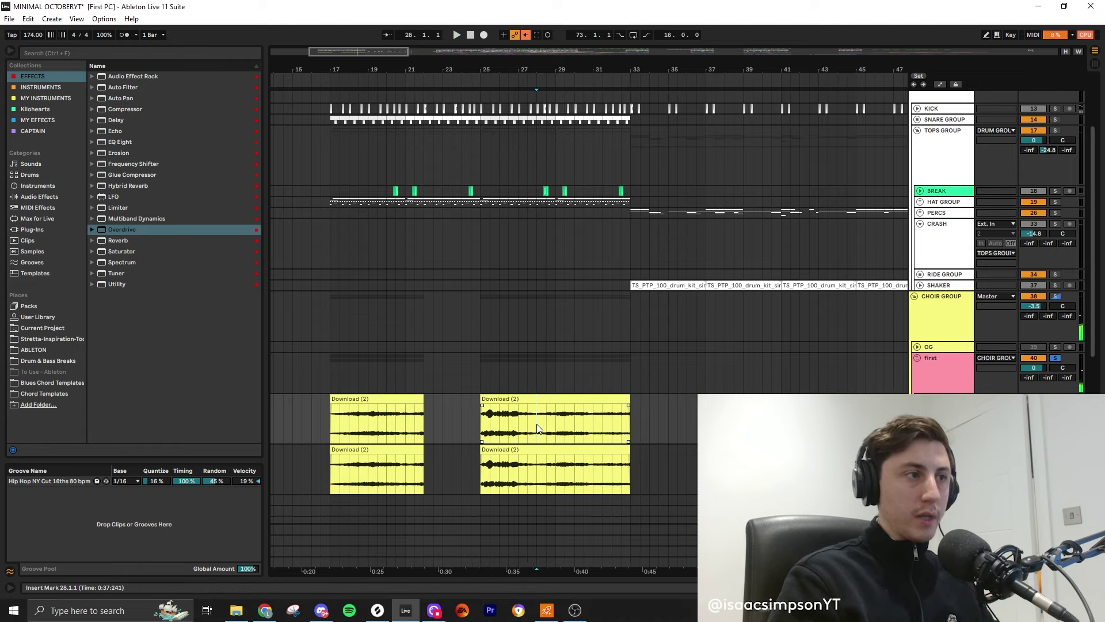
drag(537, 481, 629, 415)
drag(562, 447, 506, 452)
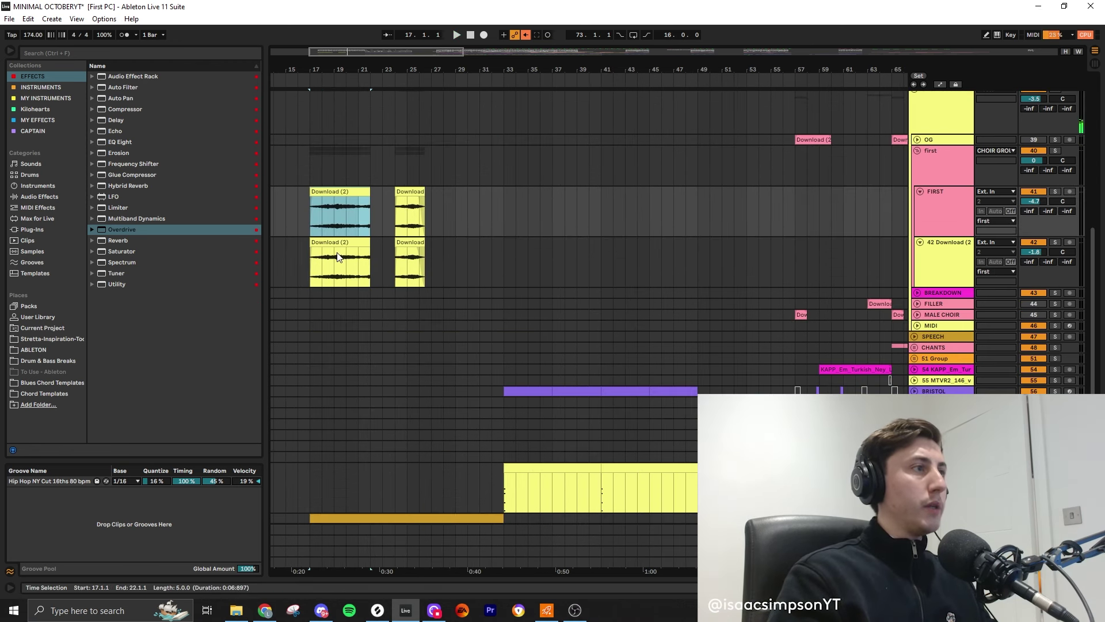
- Move the five-bar Download (2) clips on both tracks to bar 28 and the short ones to bar 17, and play them
click(446, 250)
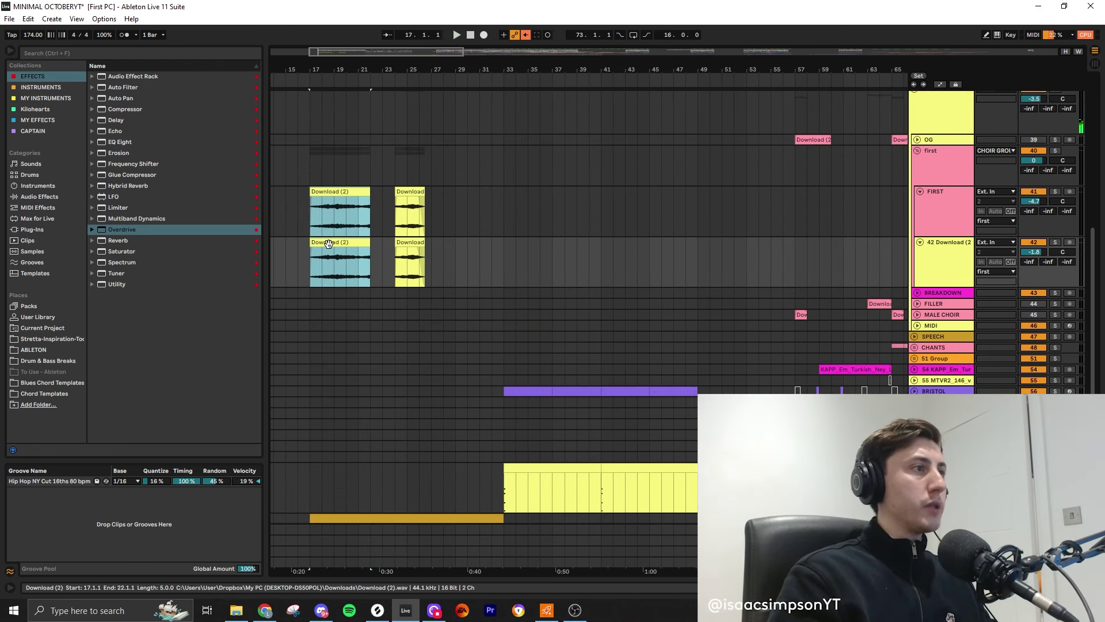
key(ctrl+v)
key(ctrl+z)
key(space)
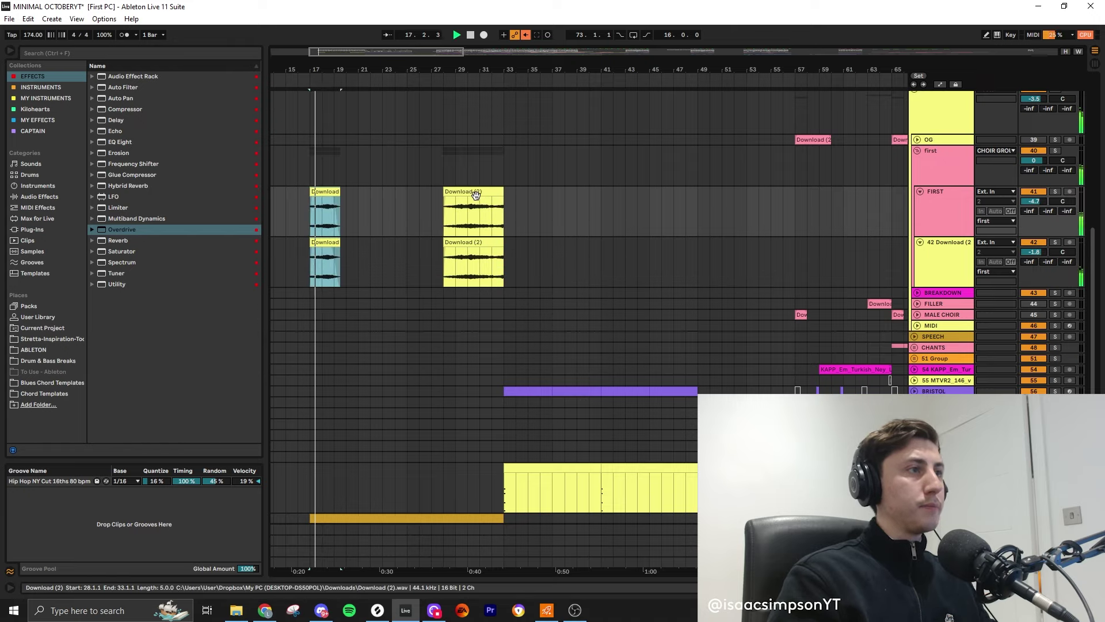
- Move the five-bar Download (2) clips on both choir tracks about three bars earlier in the intro
click(467, 242)
drag(467, 242, 428, 236)
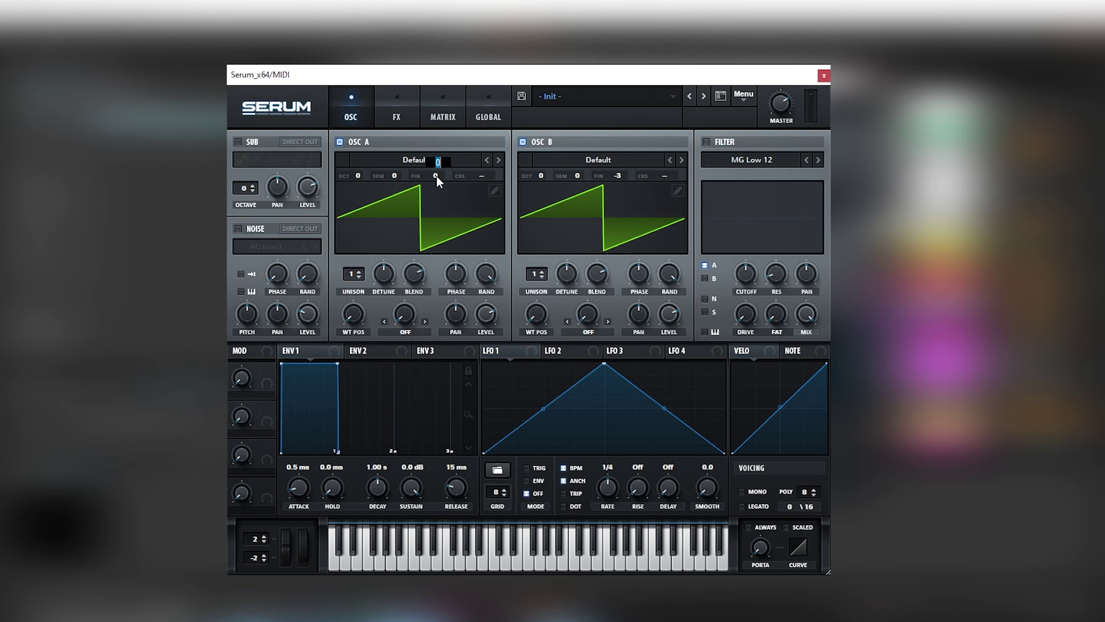
- Set the fine tuning to 24 on oscillator A and -24 on B, B's random phase to 0%, and enable the filter
drag(436, 175, 436, 161)
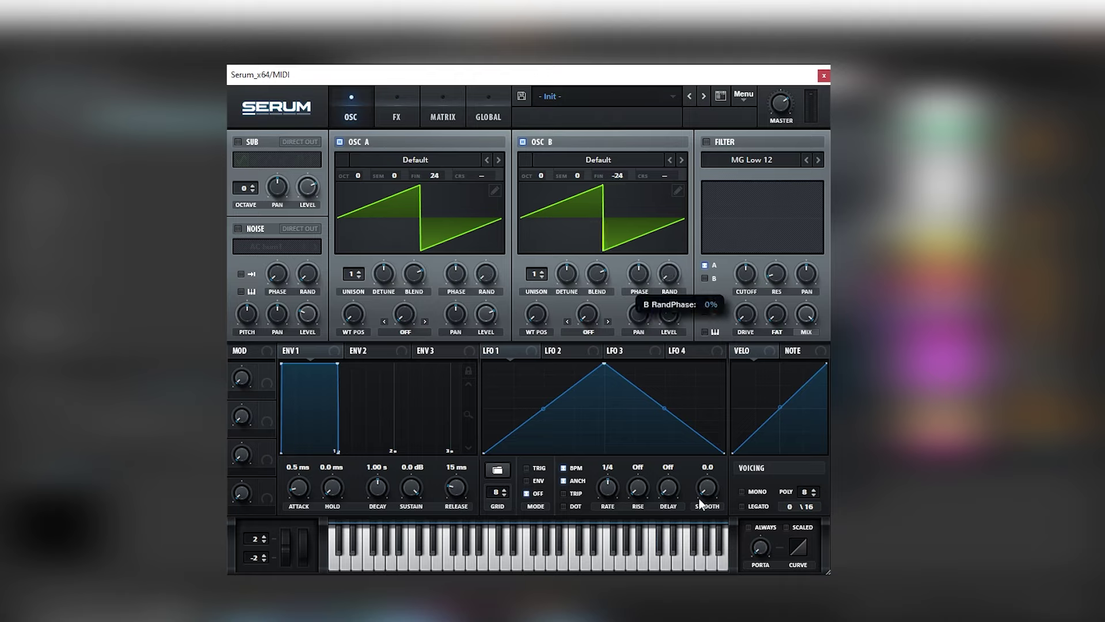
click(706, 141)
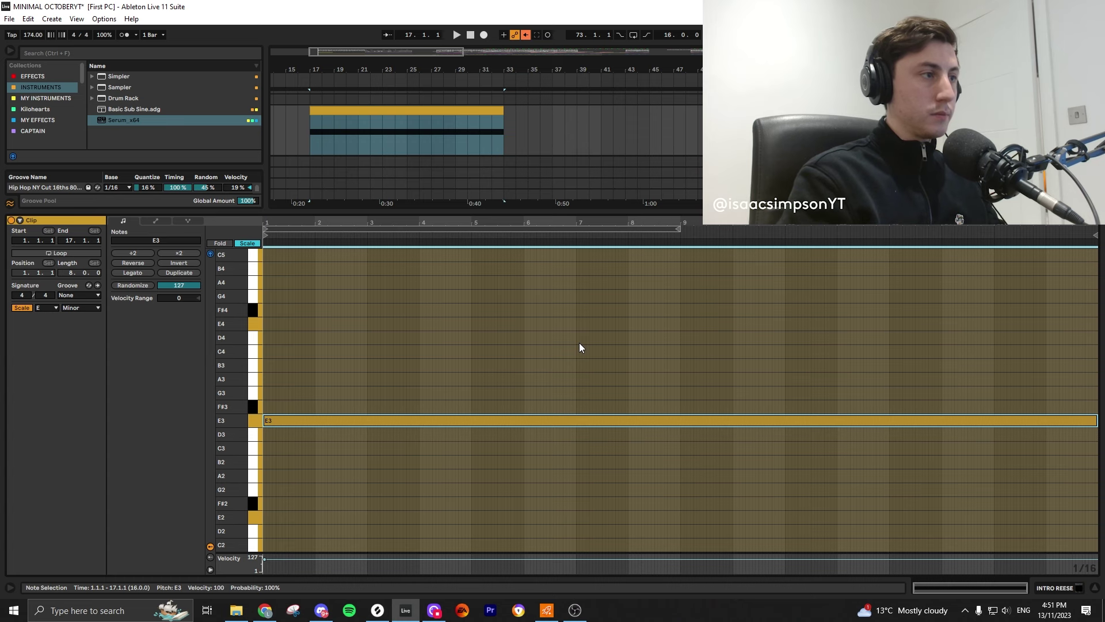
- Transpose the Intro Reese clip's long E3 note down two octaves and play the intro from bar 17
key(shift+Down)
key(shift+Down)
key(space)
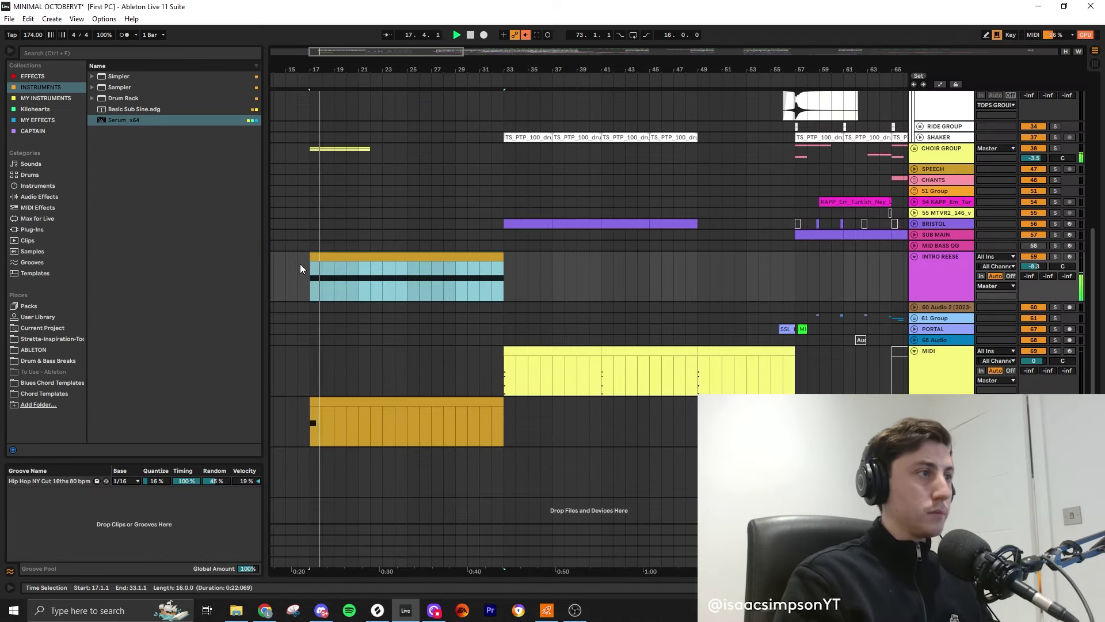
scroll(304, 269, up, 3)
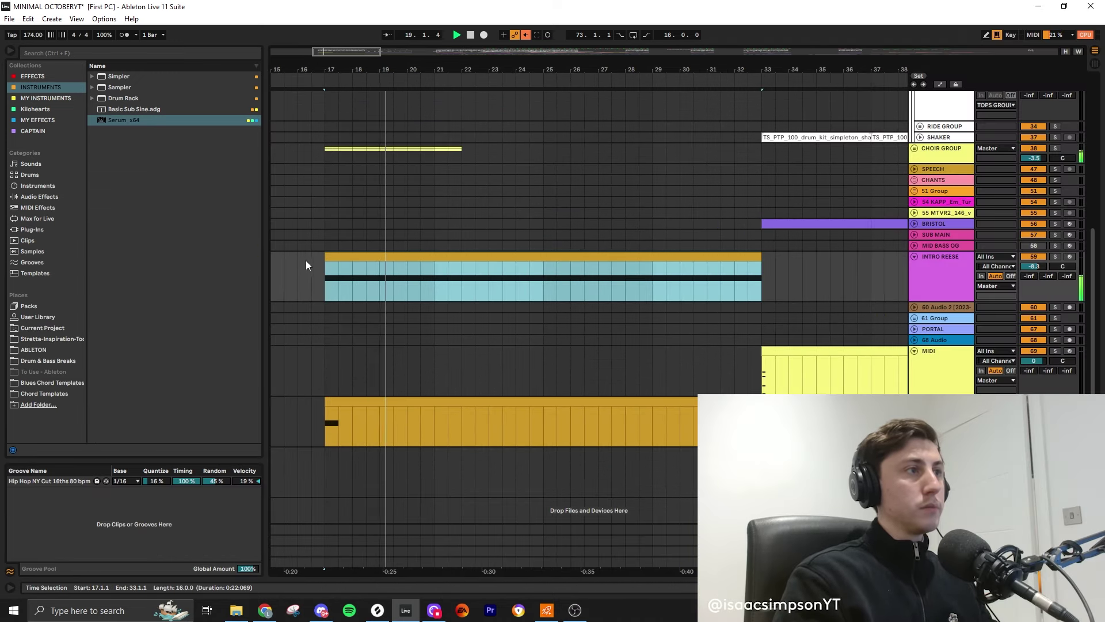
drag(757, 266, 629, 267)
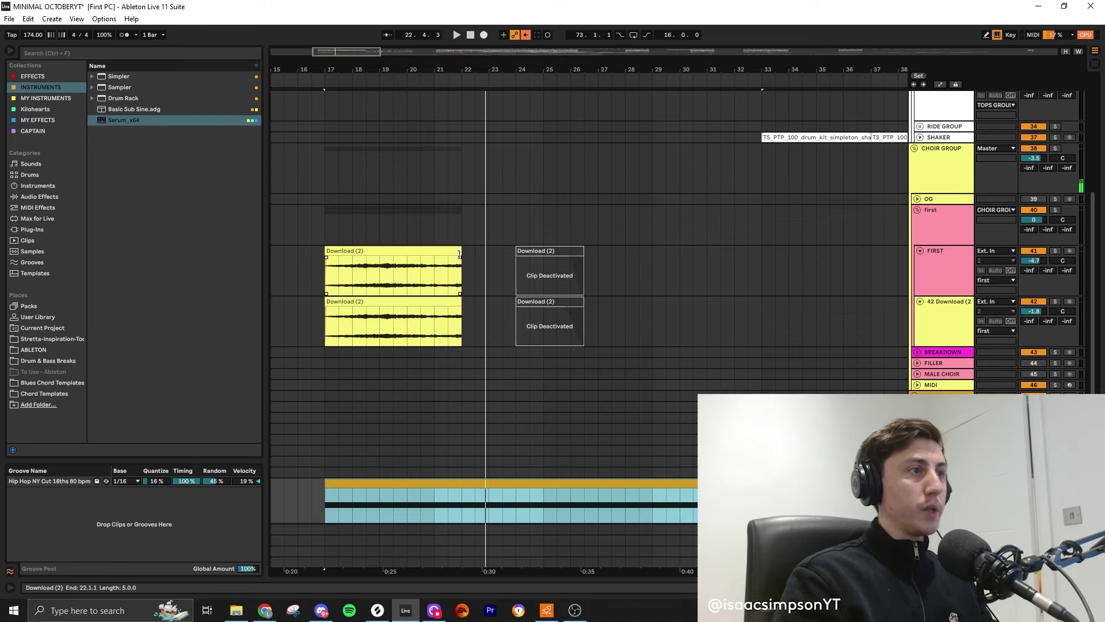
- Extend the first Download (2) clips on both choir tracks to end at 22.3.1 and play them with the intro
drag(459, 254, 509, 312)
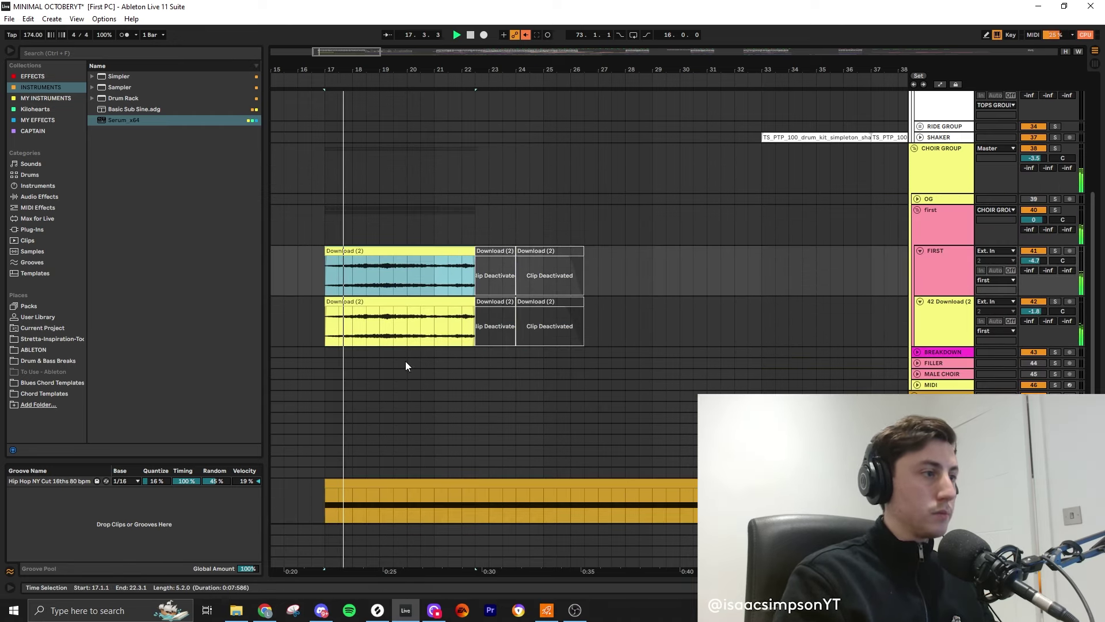
scroll(406, 361, down, 3)
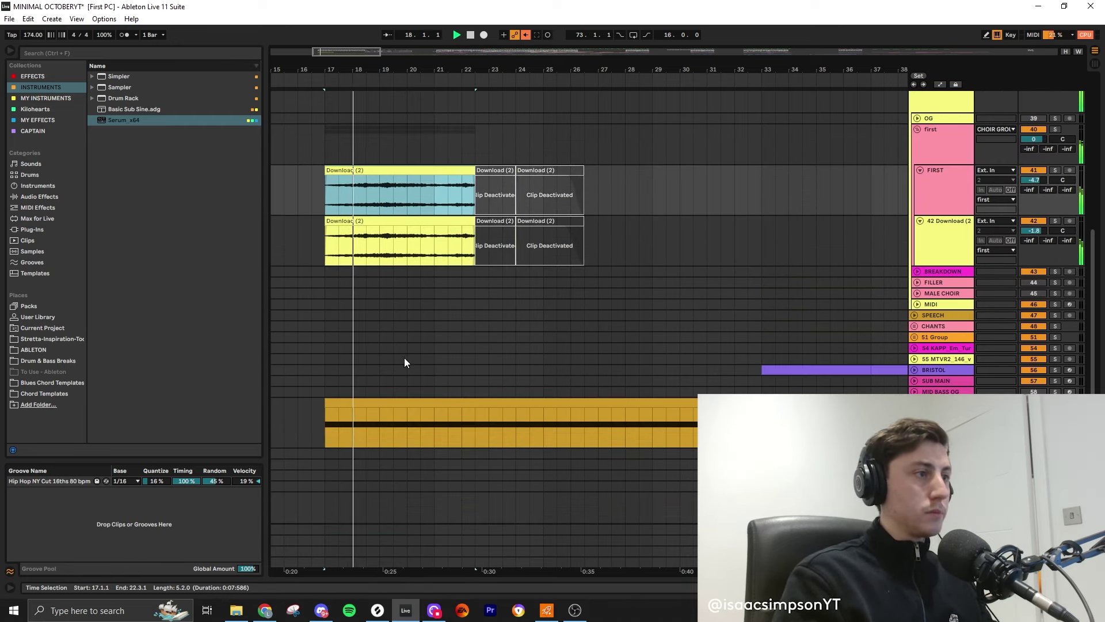
scroll(406, 354, up, 5)
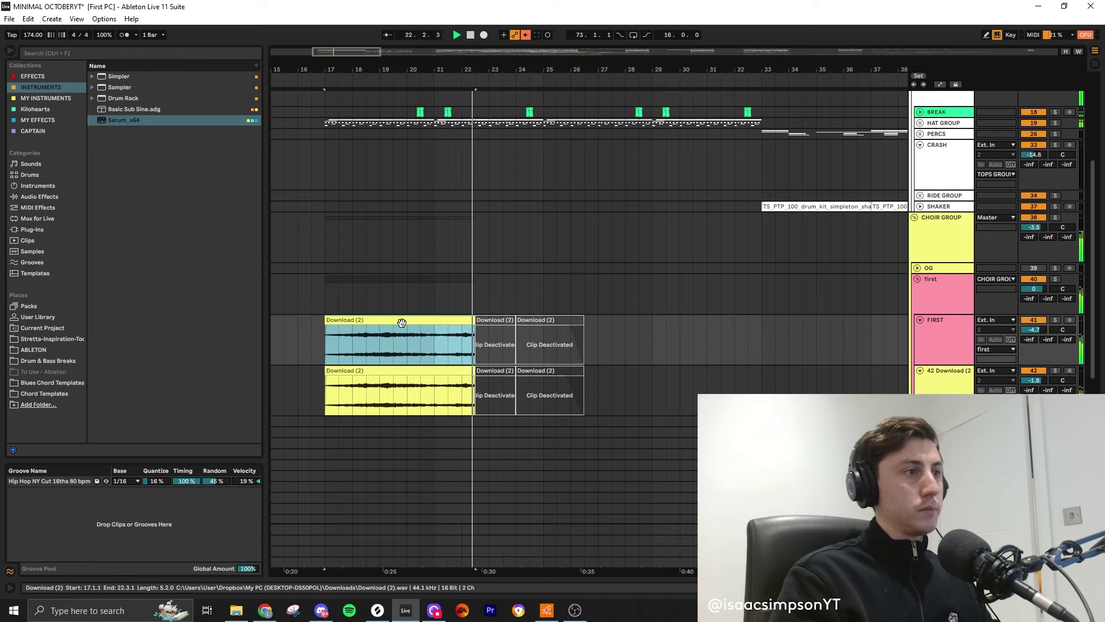
- Reactivate the second Download (2) clips on both choir tracks, fit them between bars 25 and 29, and play them
click(543, 297)
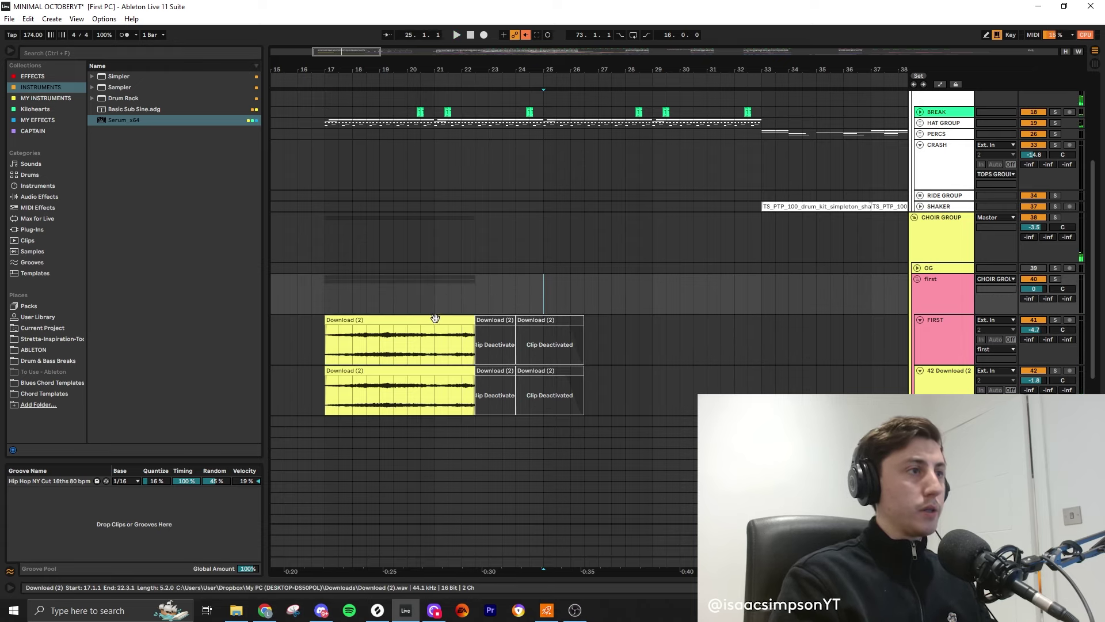
scroll(453, 319, down, 5)
scroll(449, 322, up, 2)
click(333, 322)
key(ctrl+z)
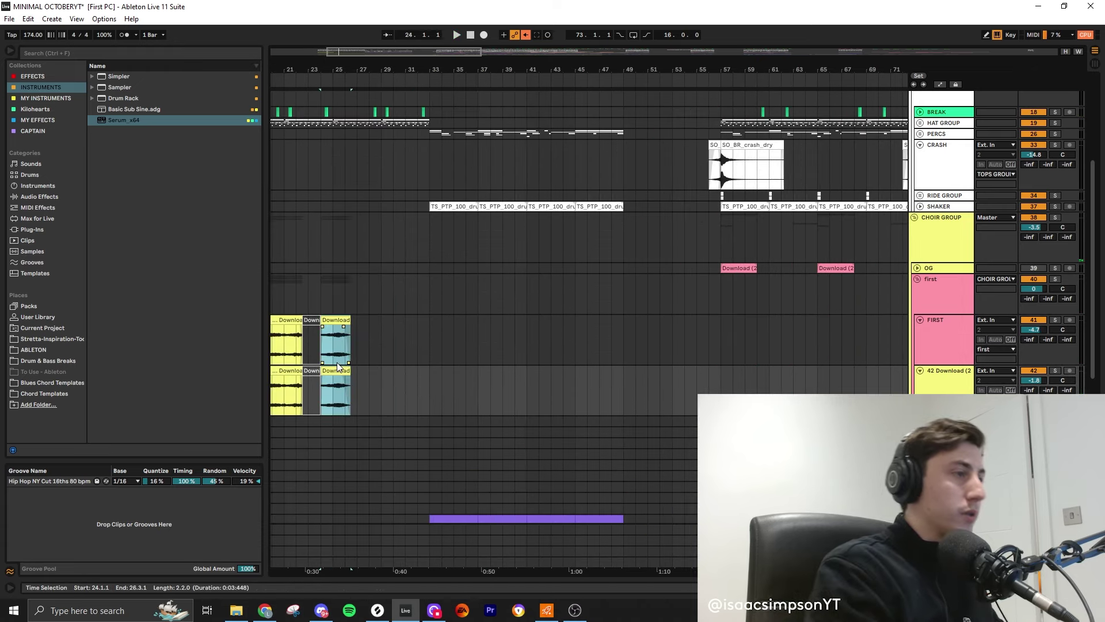
key(ctrl+z)
key(space)
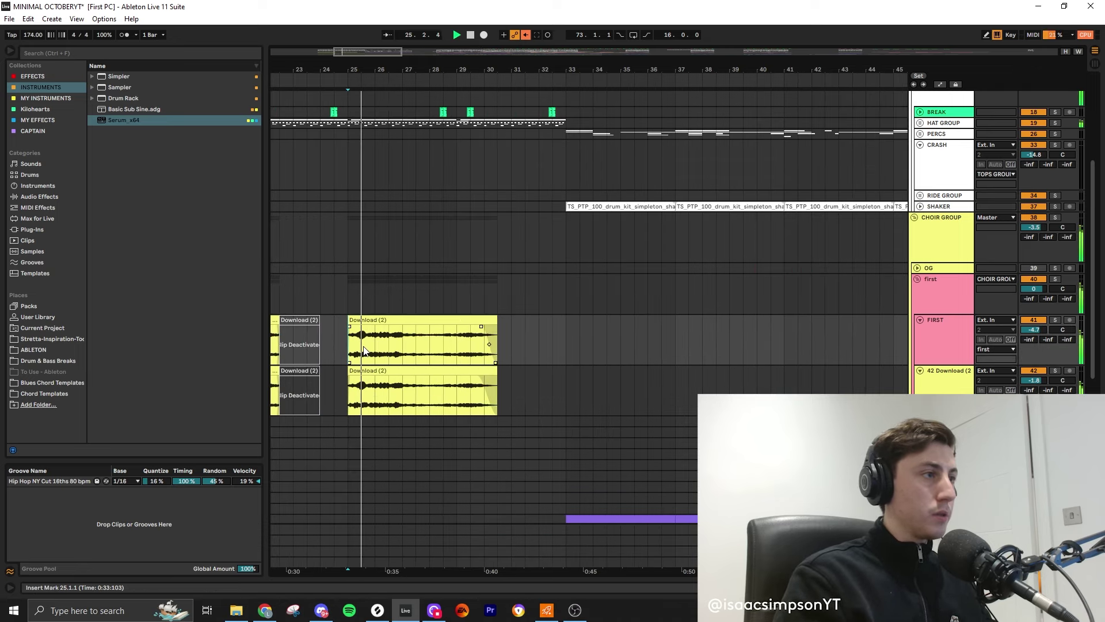
scroll(334, 346, up, 5)
scroll(363, 350, down, 5)
click(364, 350)
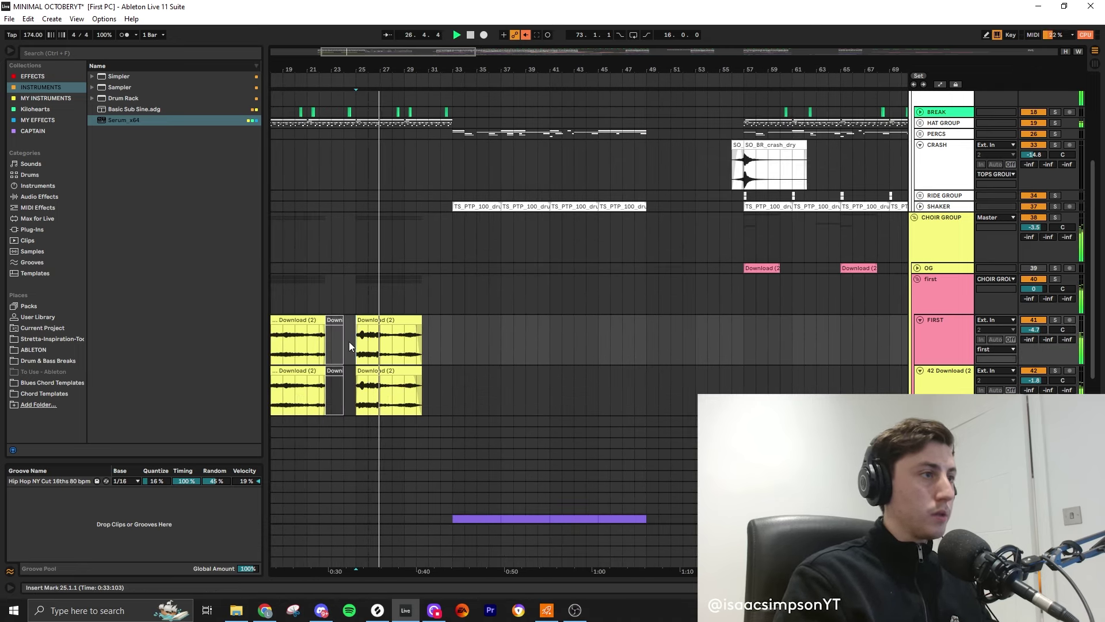
scroll(349, 341, up, 3)
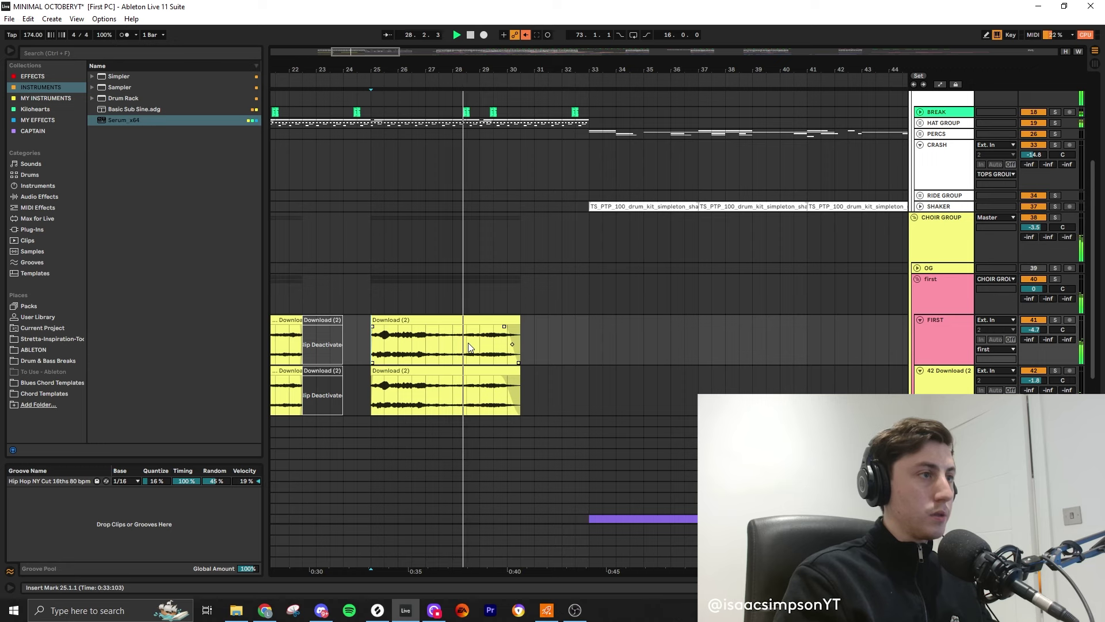
key(space)
- Copy the choir group's MIDI clip from bar 89 to bars 17 to 33 and play it with the choir clips
scroll(433, 365, down, 10)
scroll(489, 455, down, 5)
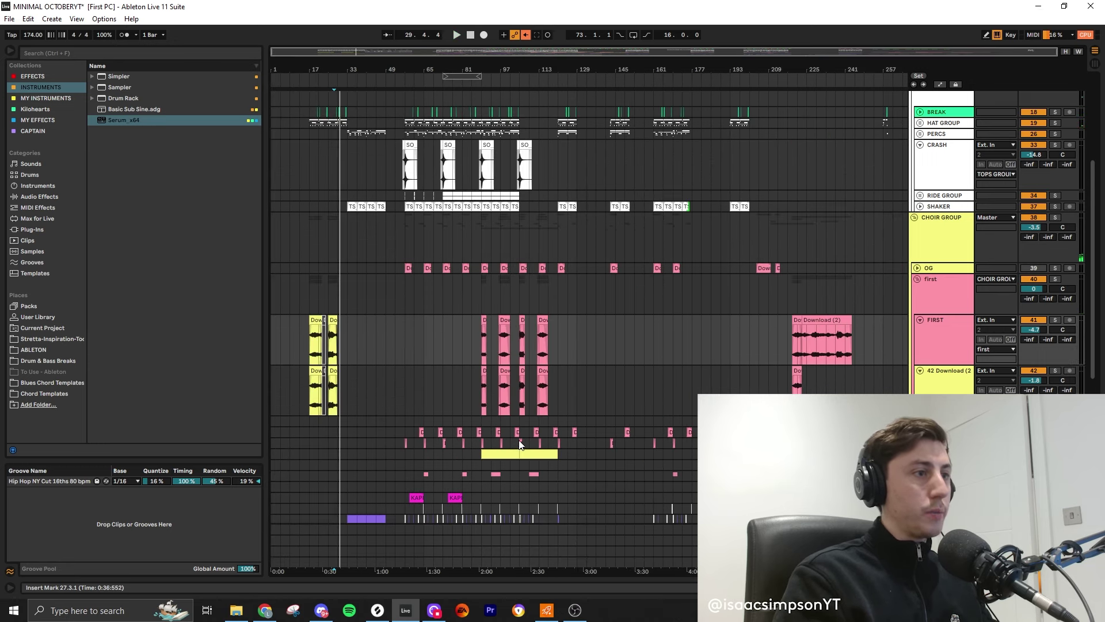
drag(338, 455, 314, 455)
key(z)
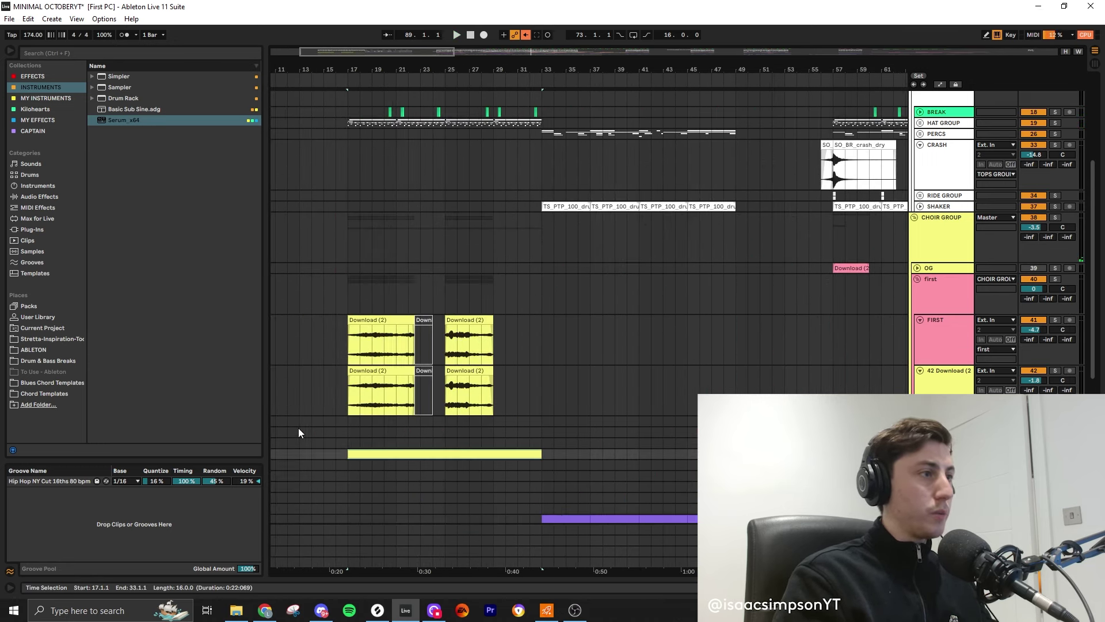
key(z)
key(space)
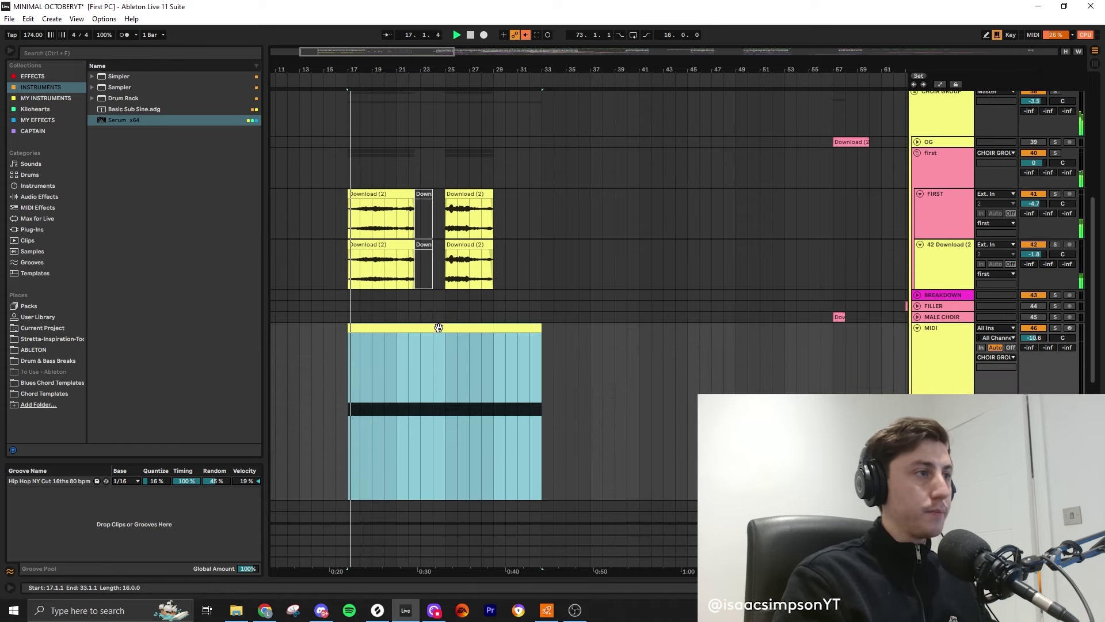
scroll(379, 355, up, 3)
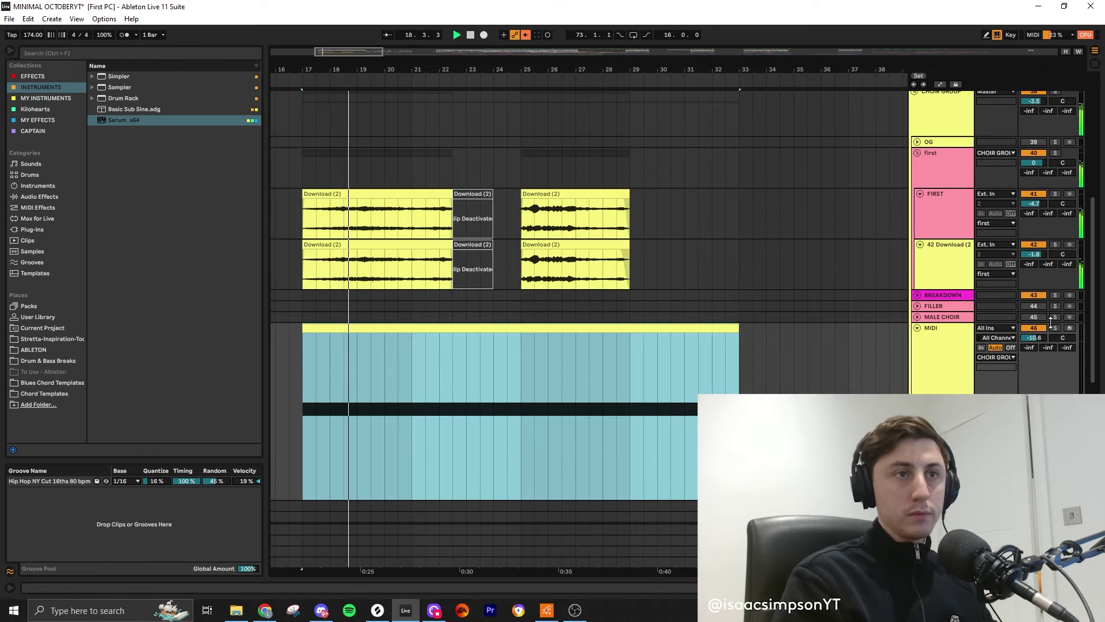
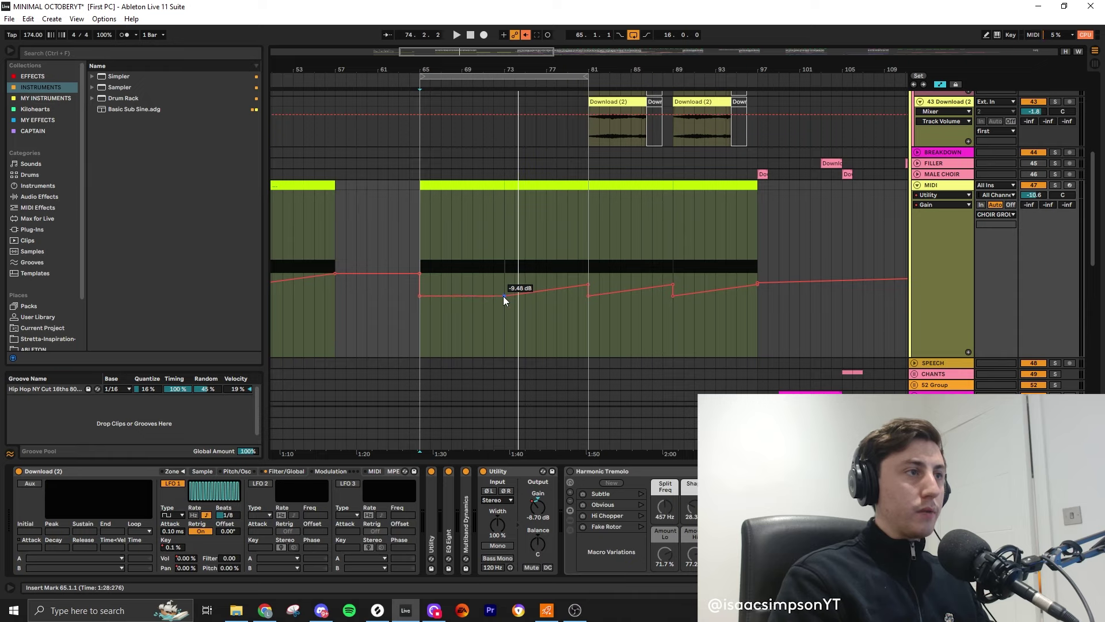
- Remove the bar 73 breakpoint from the MIDI track's Utility gain automation and play the section before bar 81
click(503, 295)
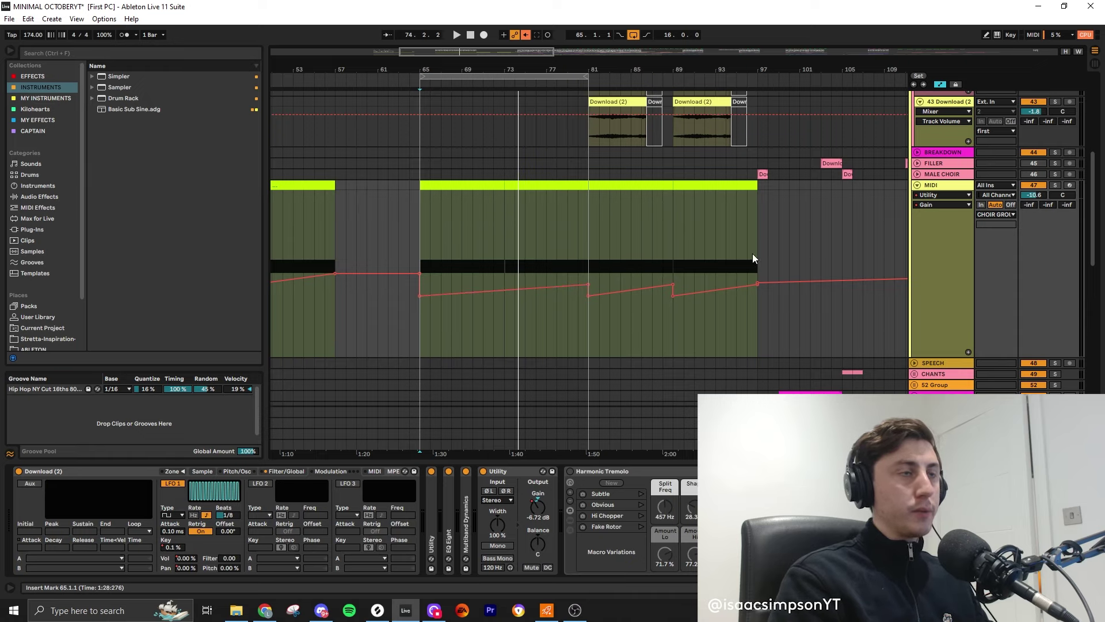
key(space)
key(ctrl+alt+l)
key(minus)
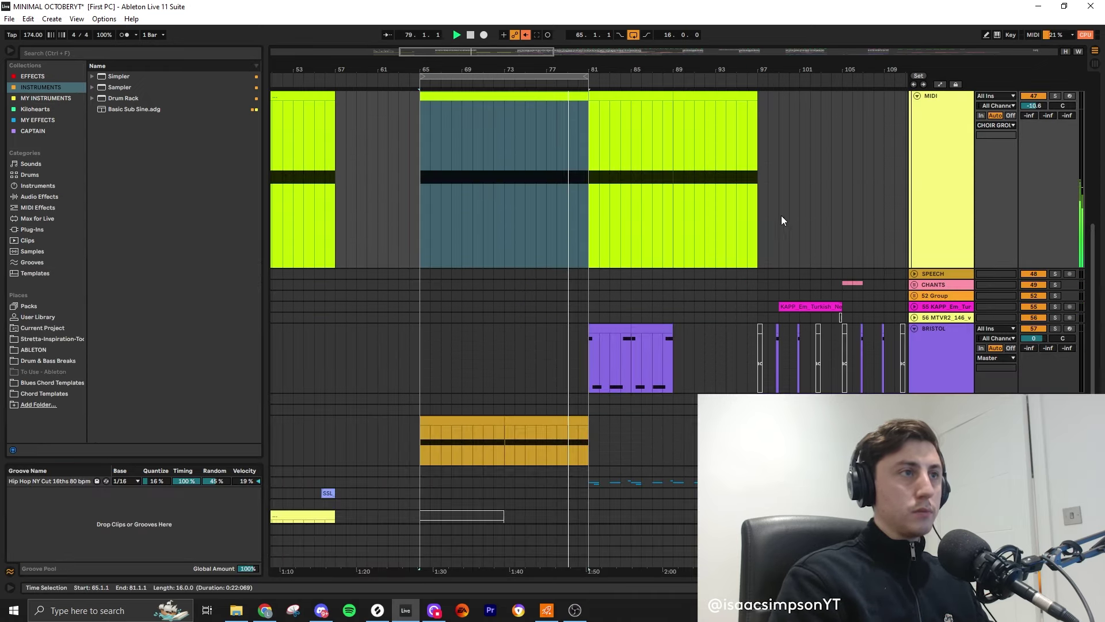
- Review the choir, Bristol, Intro Reese and lower tracks while playing through the transition at bar 81
scroll(436, 247, up, 5)
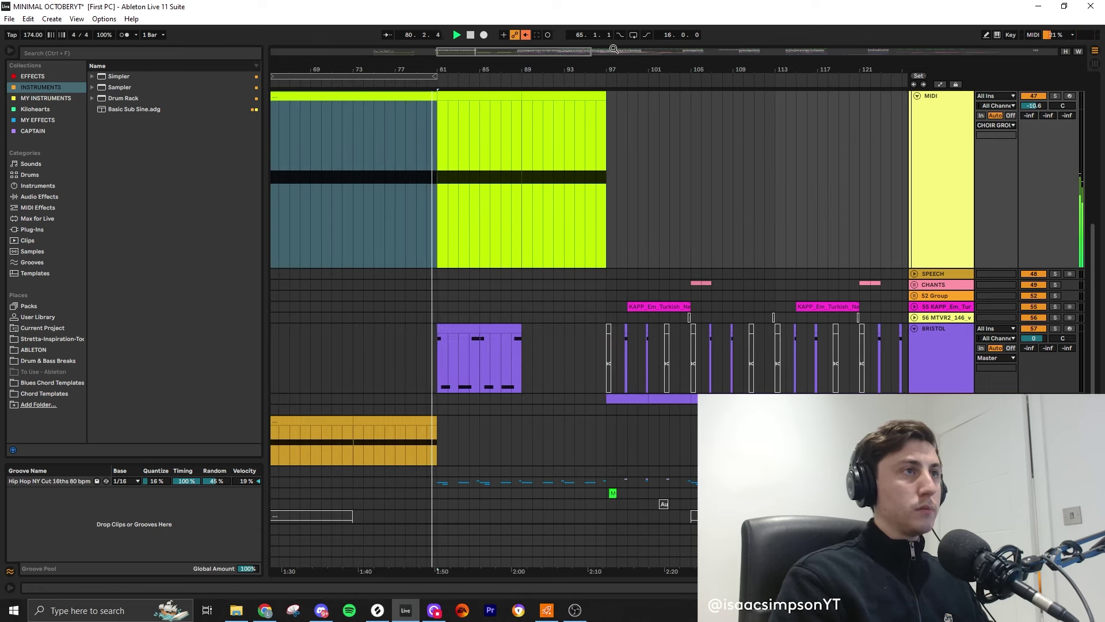
scroll(475, 344, up, 3)
scroll(478, 354, up, 5)
scroll(487, 386, down, 6)
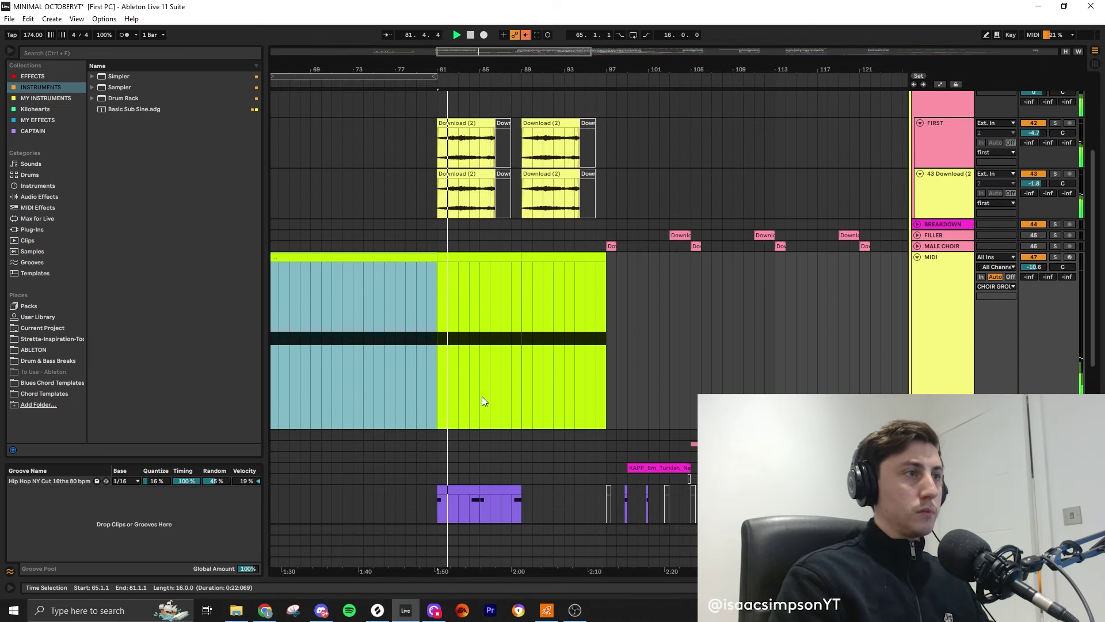
scroll(486, 392, down, 2)
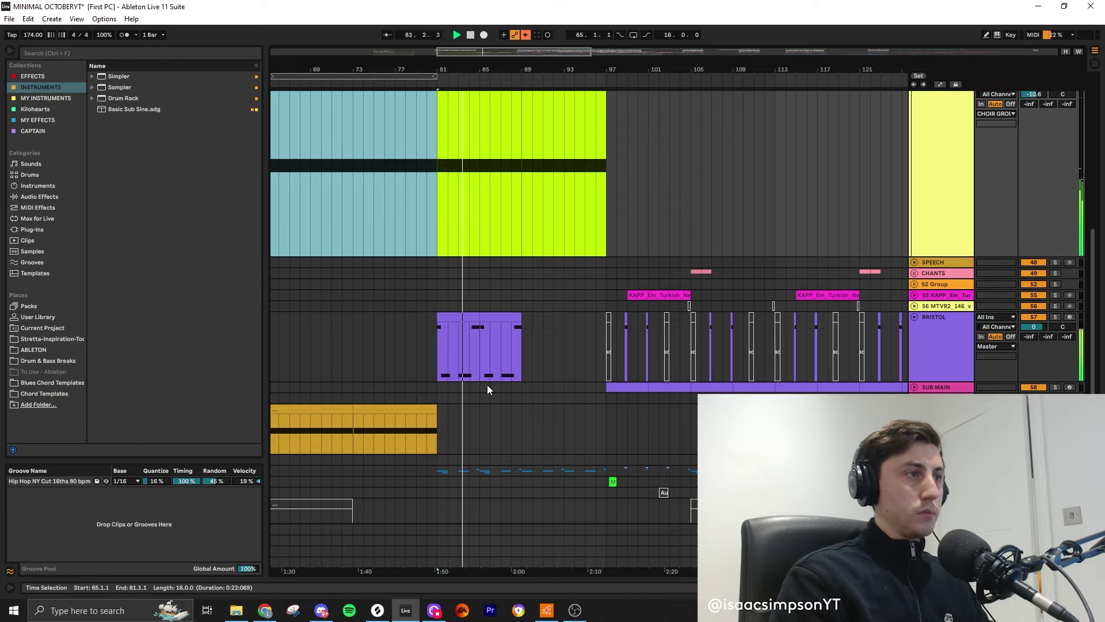
scroll(487, 389, down, 4)
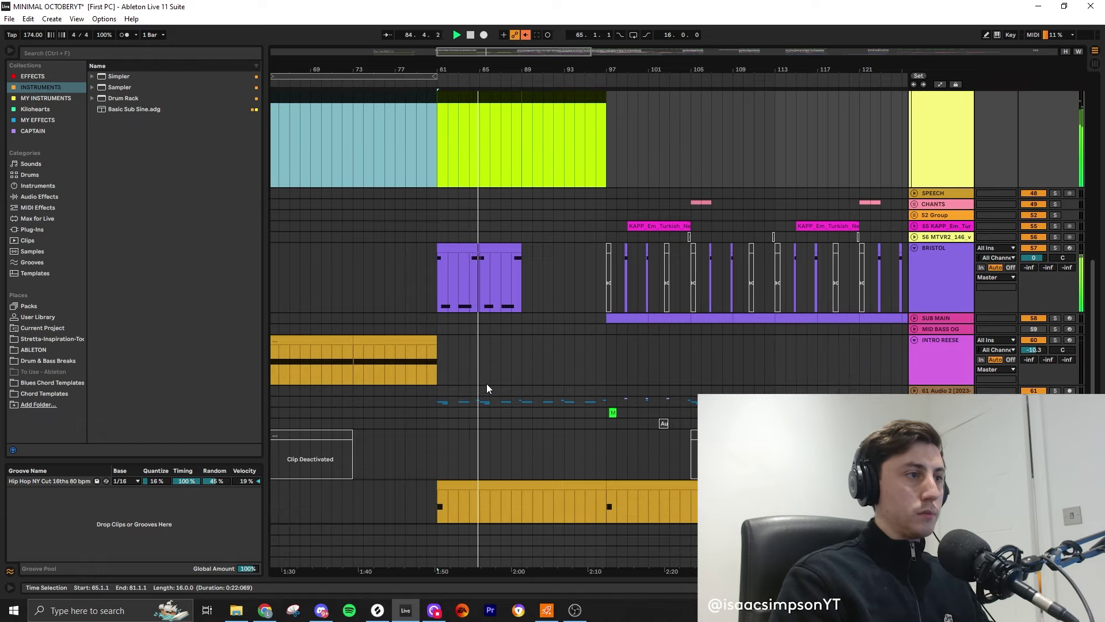
scroll(485, 383, down, 1)
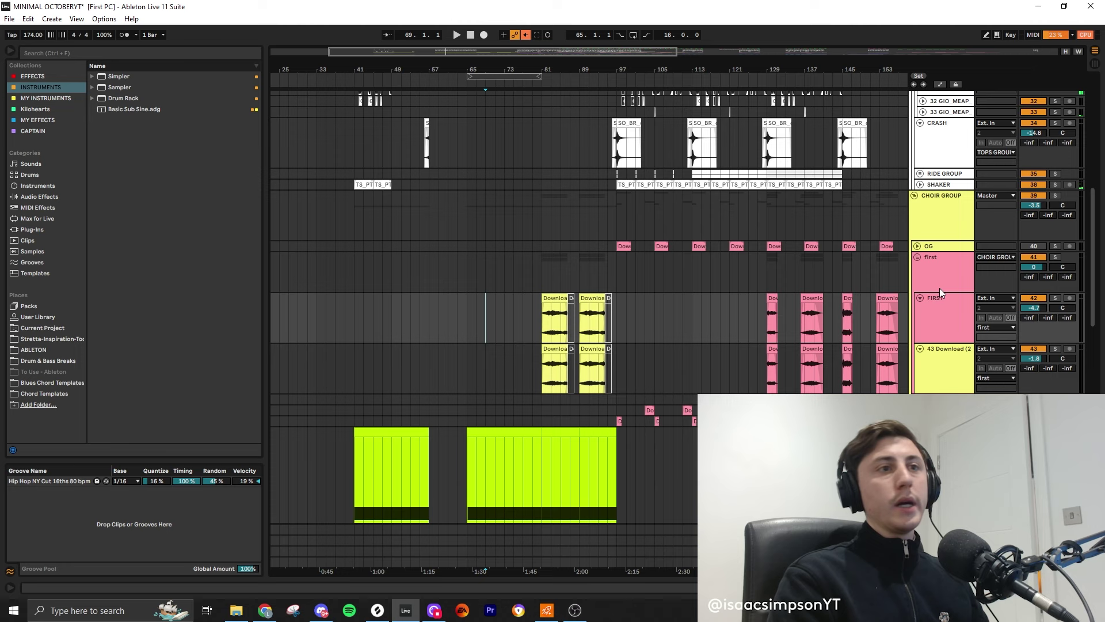
- Duplicate the 65 Audio track and clear all clips from the copy
scroll(941, 294, down, 6)
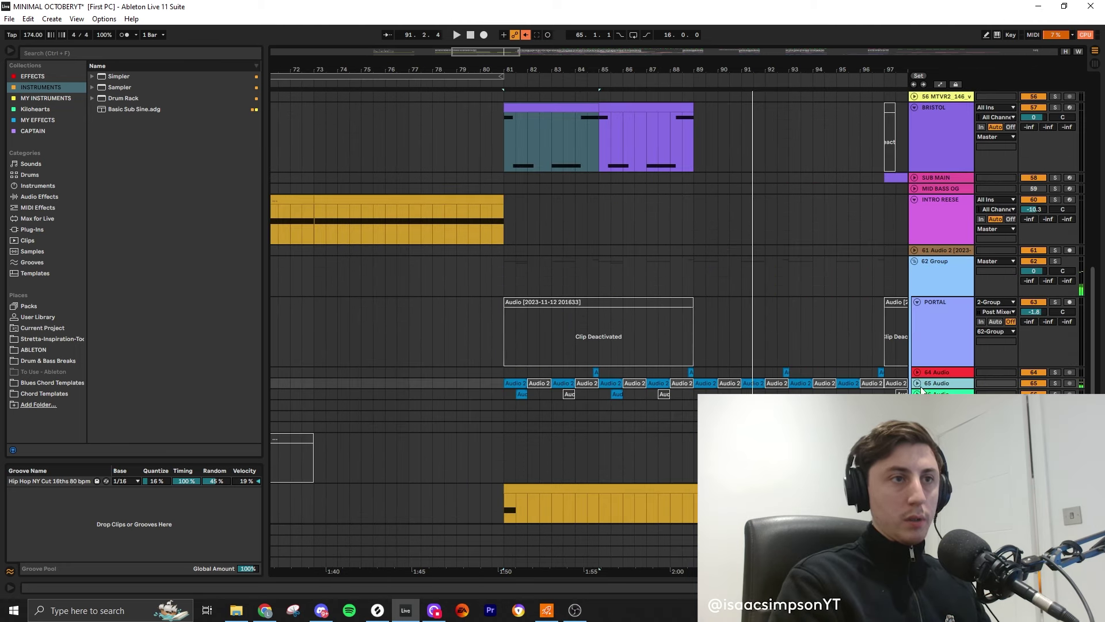
key(w)
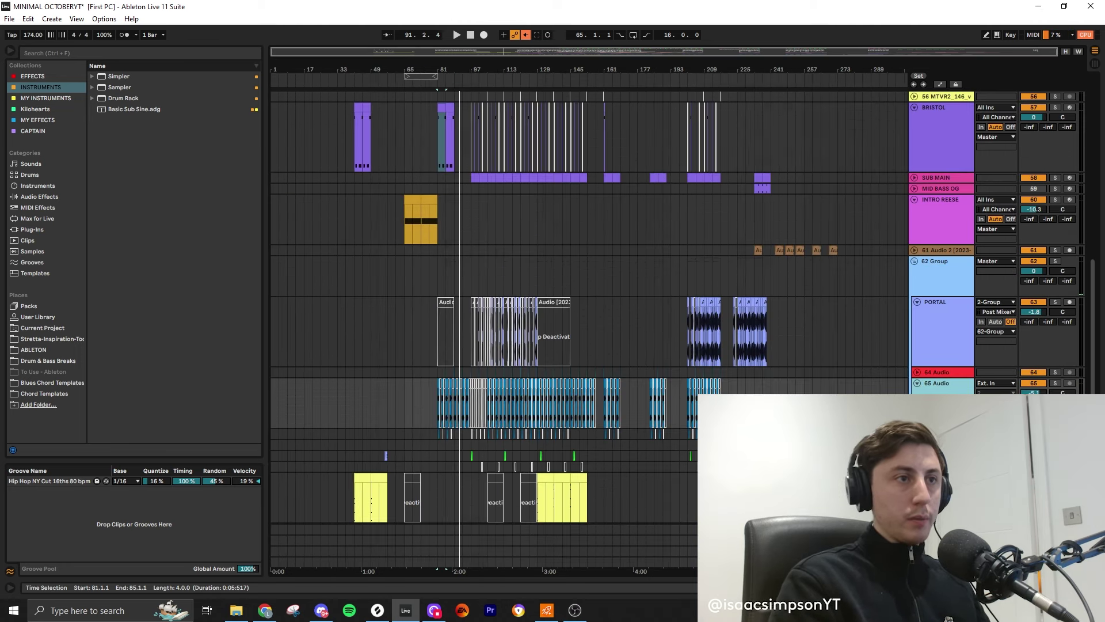
scroll(459, 421, up, 2)
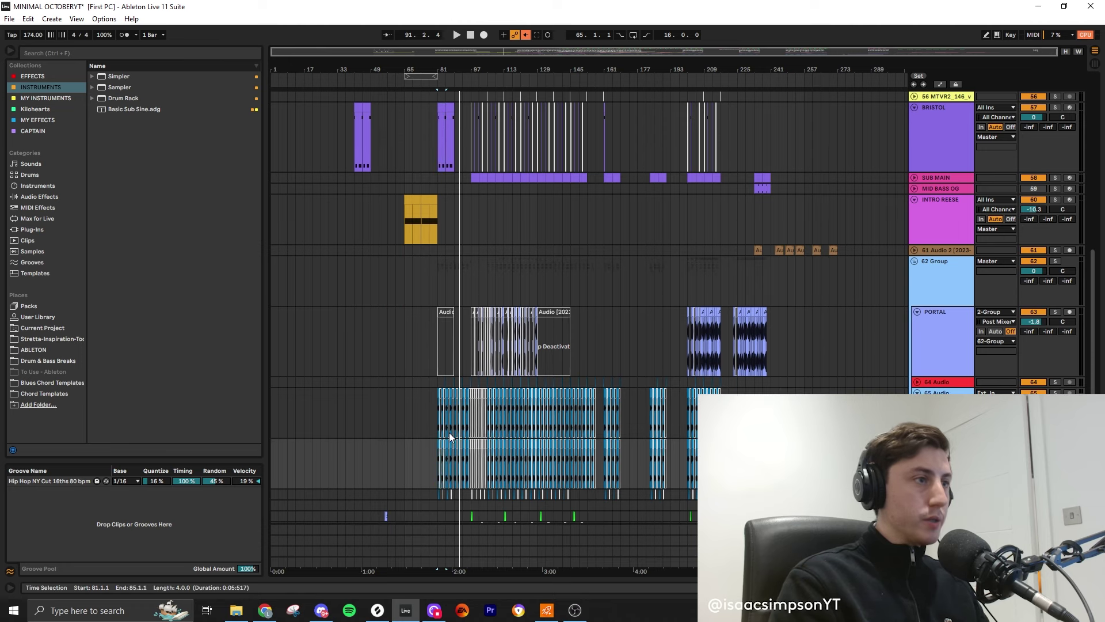
scroll(451, 440, up, 3)
click(425, 444)
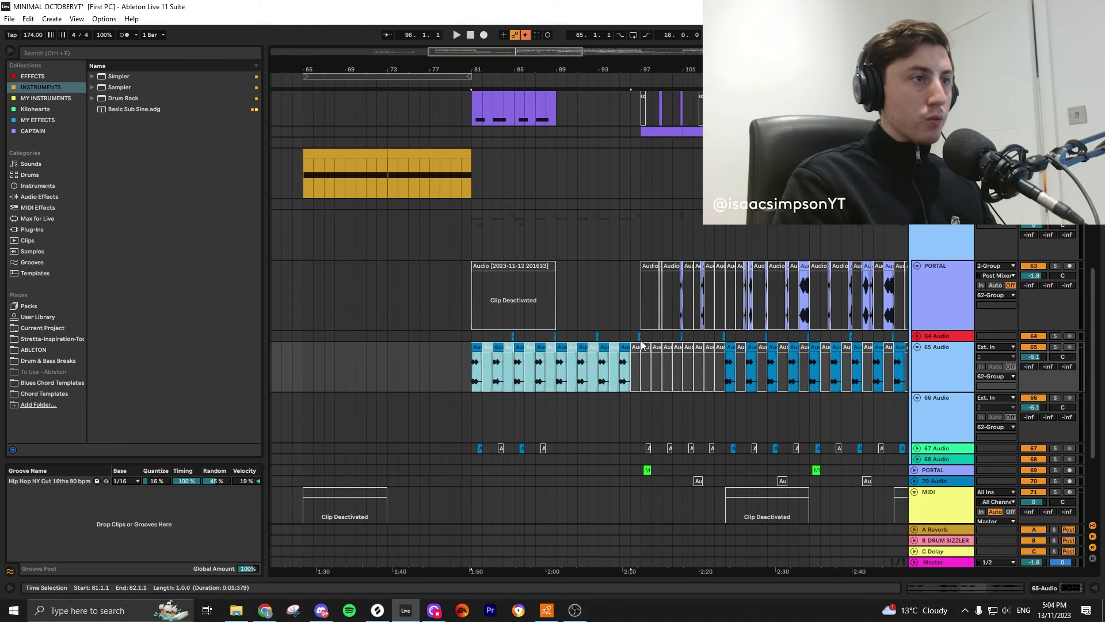
- Move the clips between bars 81 and 97 from the 64, 65 and 67 Audio tracks onto the 66 Audio track
click(590, 352)
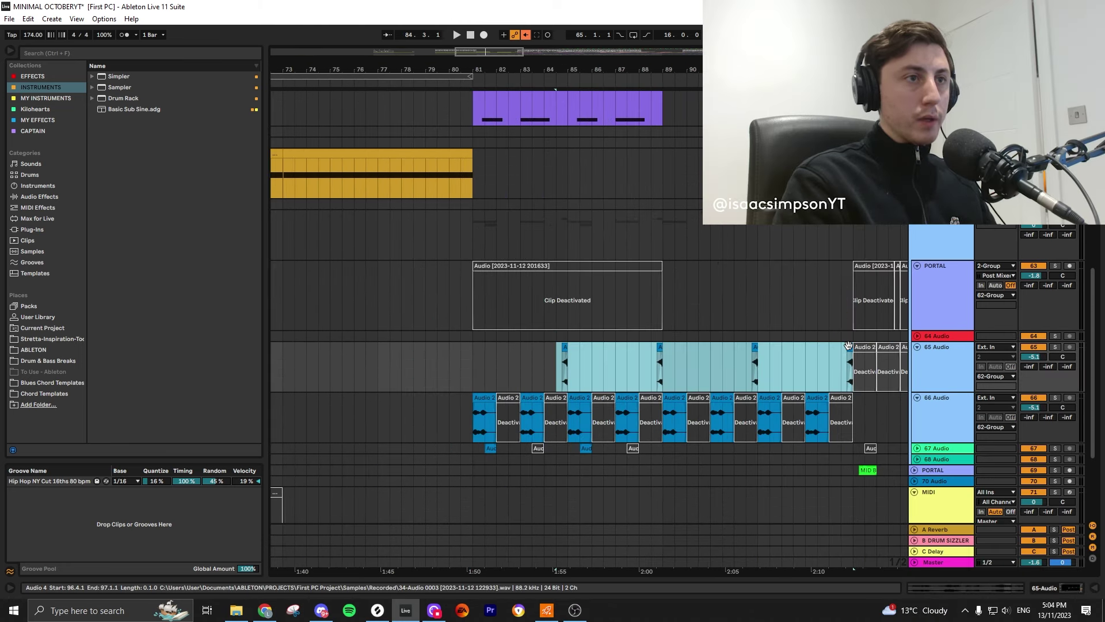
drag(654, 448, 474, 420)
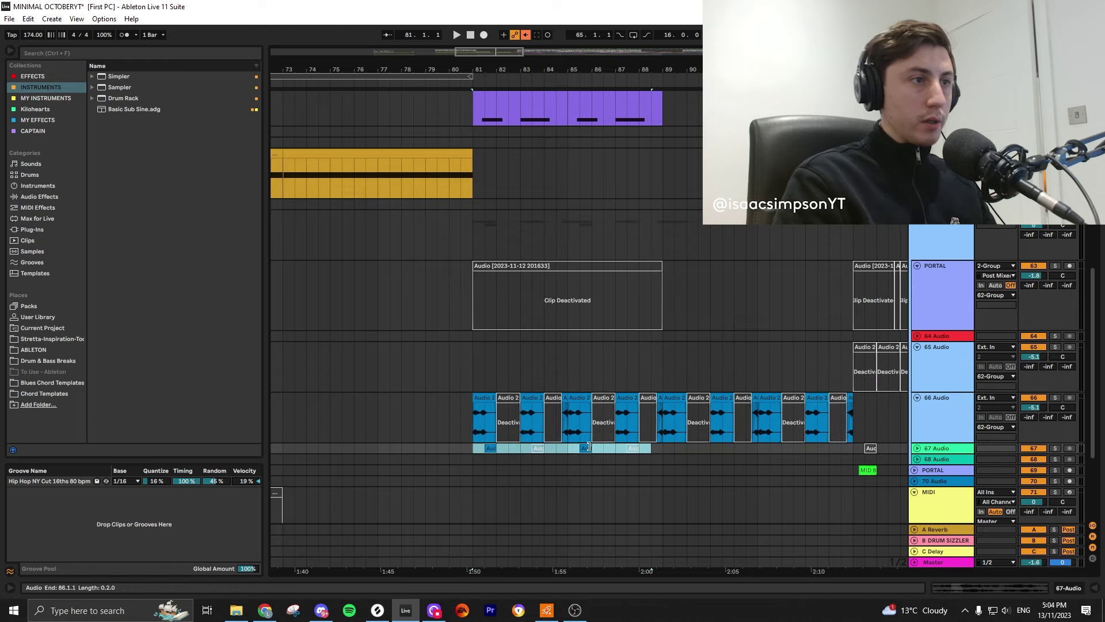
click(478, 399)
- Solo the 66 Audio track and play its combined clips from bar 81
key(space)
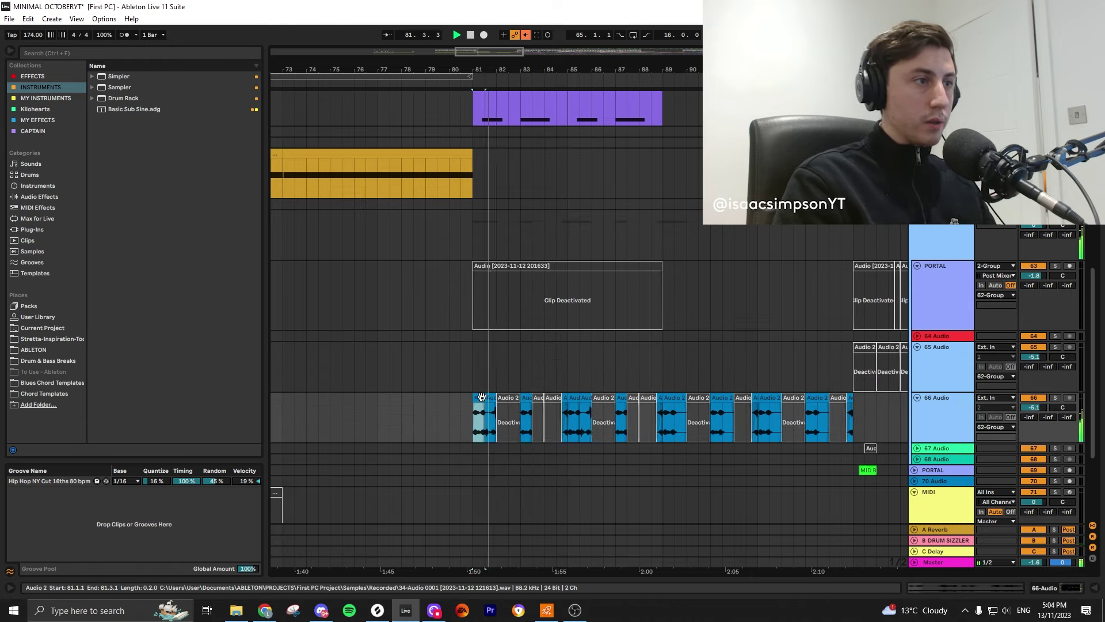
click(1055, 397)
key(space)
key(space)
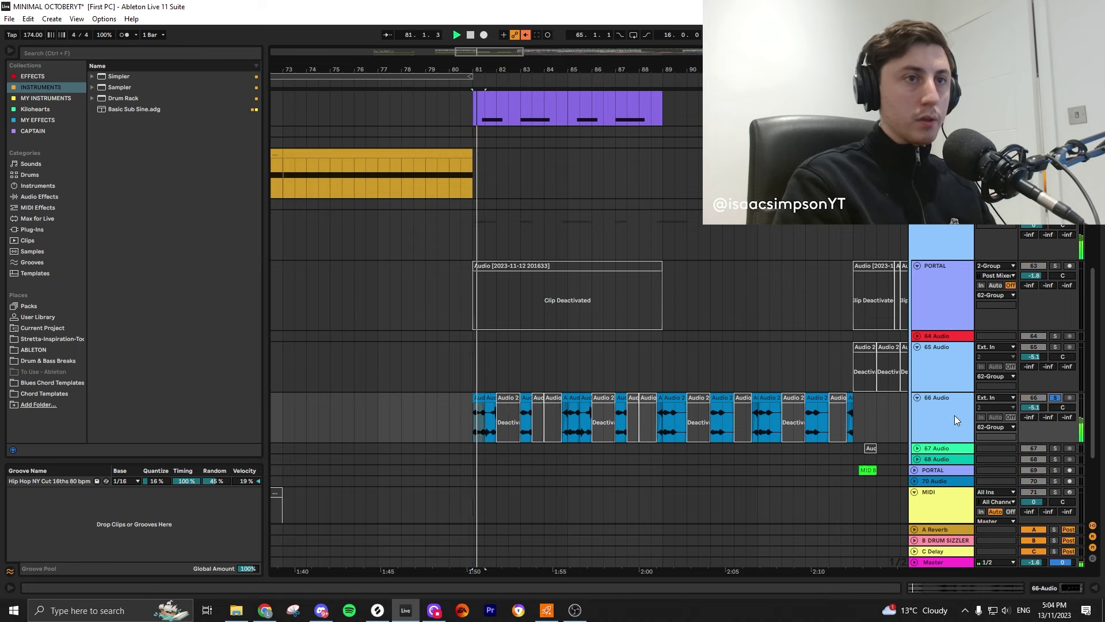
key(ctrl+alt+l)
key(space)
- Add an Audio Effect Rack after the EQ Eight on the 66 Audio track
click(32, 76)
drag(133, 76, 333, 515)
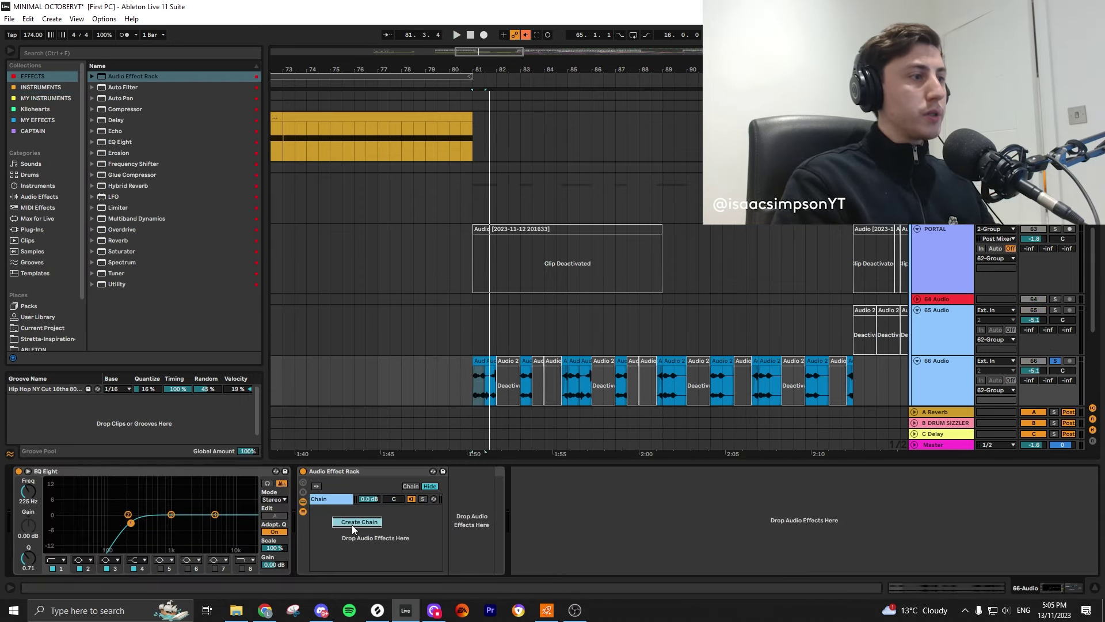
- Save the rack with the DRY and WET chains as a preset named BLANK DUEL FX
click(443, 470)
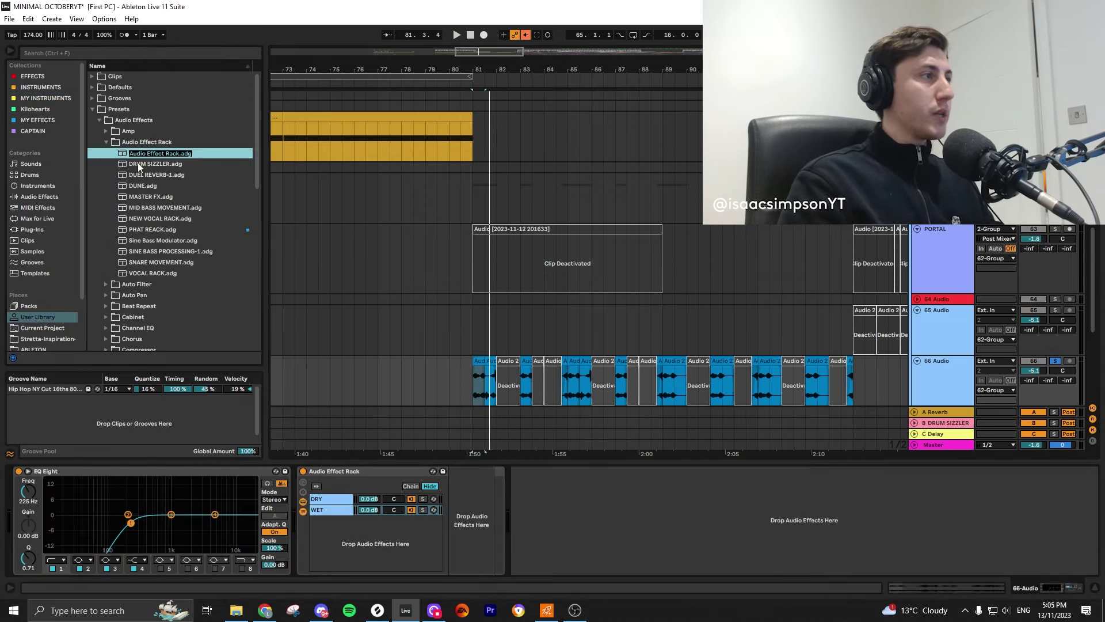
text(BLANK DUEL FX)
key(Return)
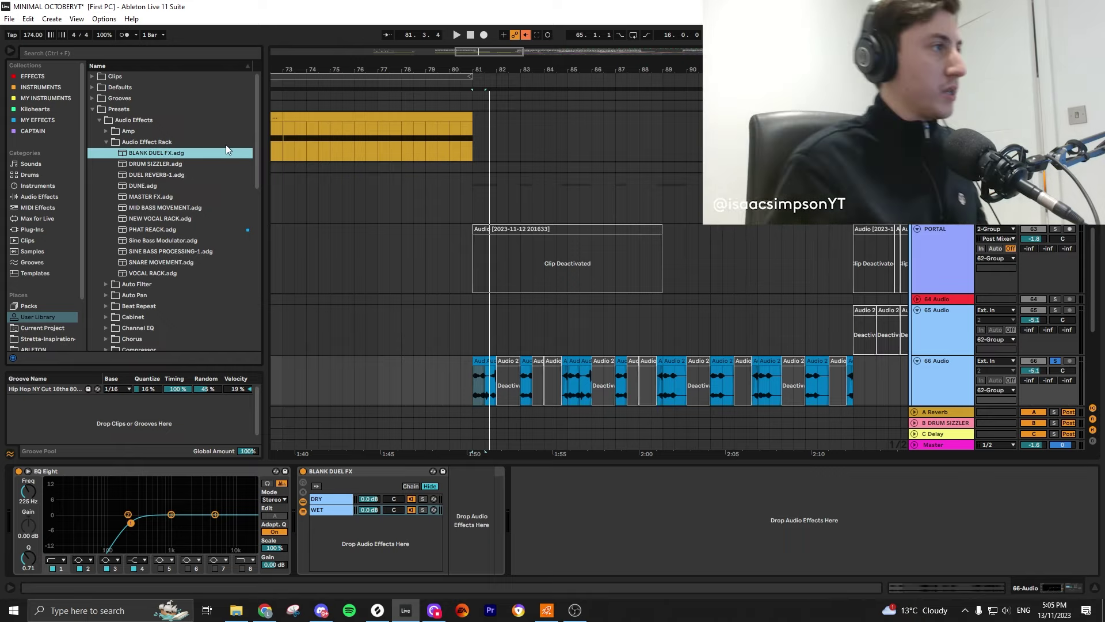
- Add a Reverb to the soloed WET chain with 5.96 s decay time, 100% dry/wet and its input low cut enabled
click(46, 76)
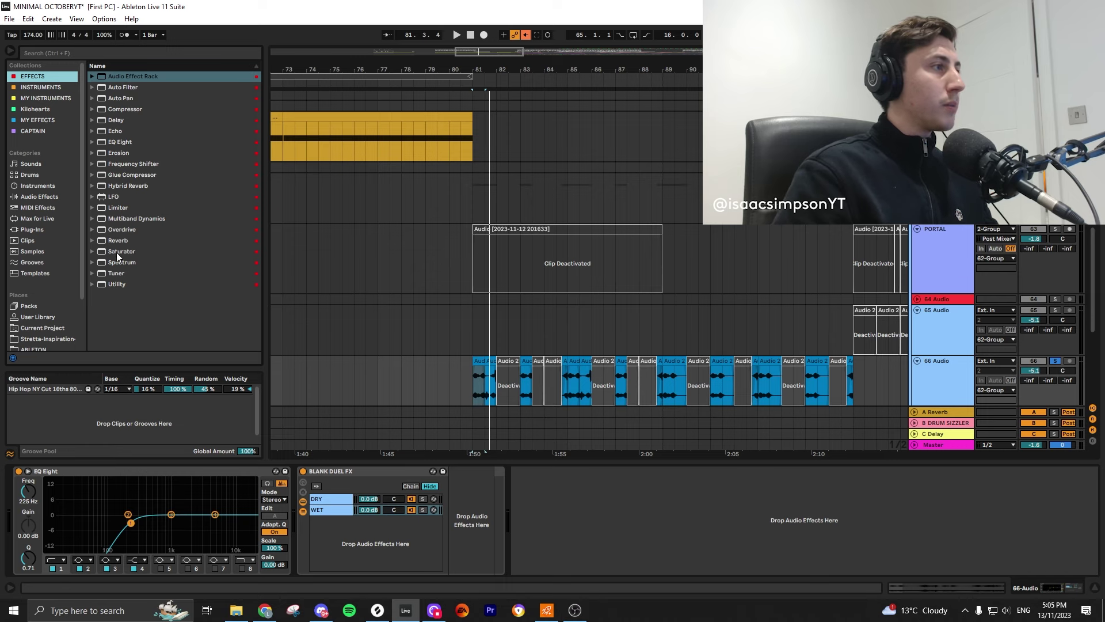
drag(117, 240, 327, 517)
drag(423, 515, 423, 515)
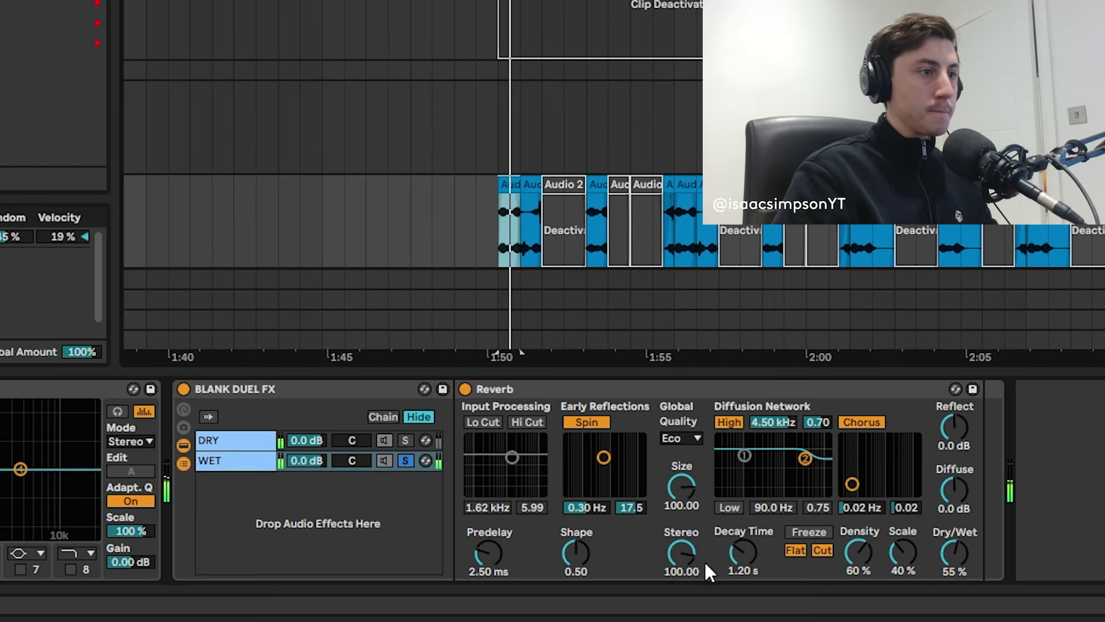
drag(743, 553, 741, 535)
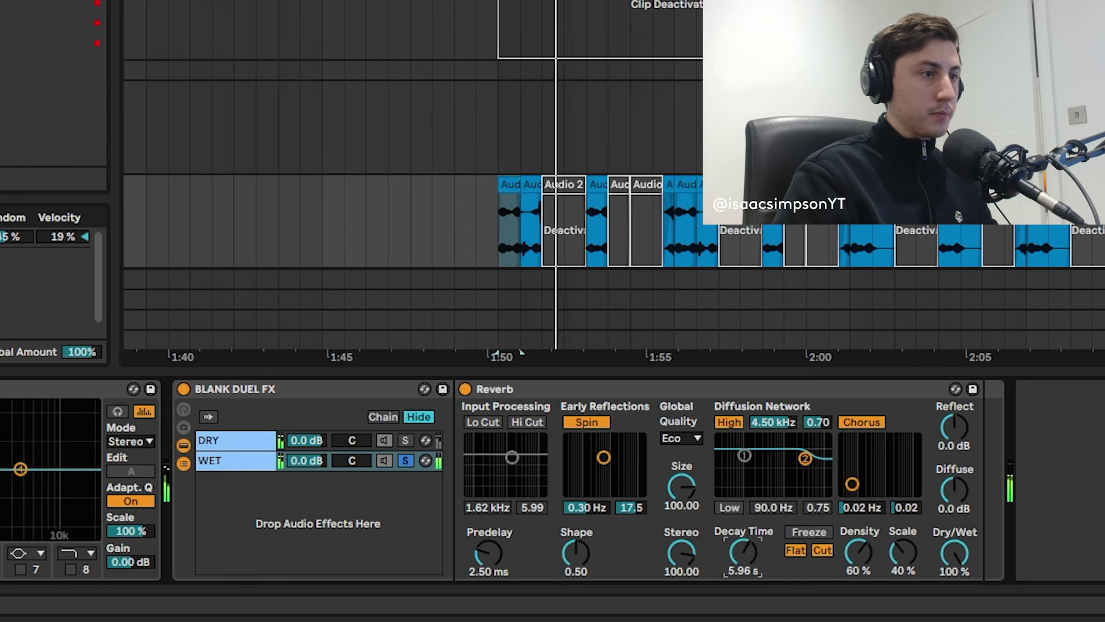
click(482, 422)
- Add an EQ Eight before the Reverb in the WET chain and set its low cut to 156 Hz
click(269, 467)
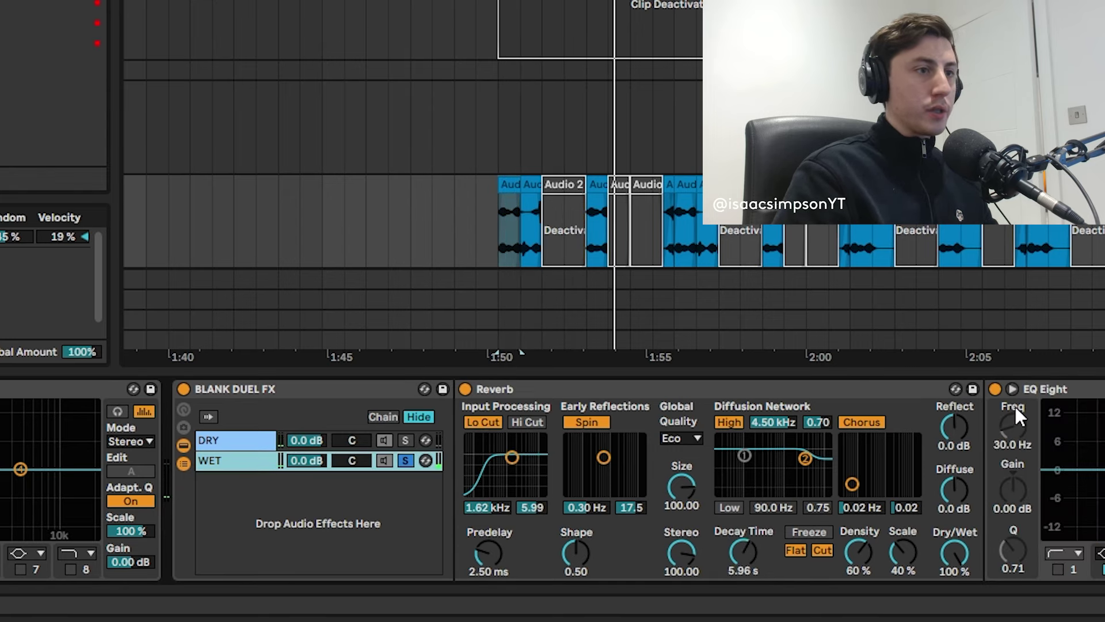
drag(1015, 406, 460, 435)
drag(520, 511, 523, 570)
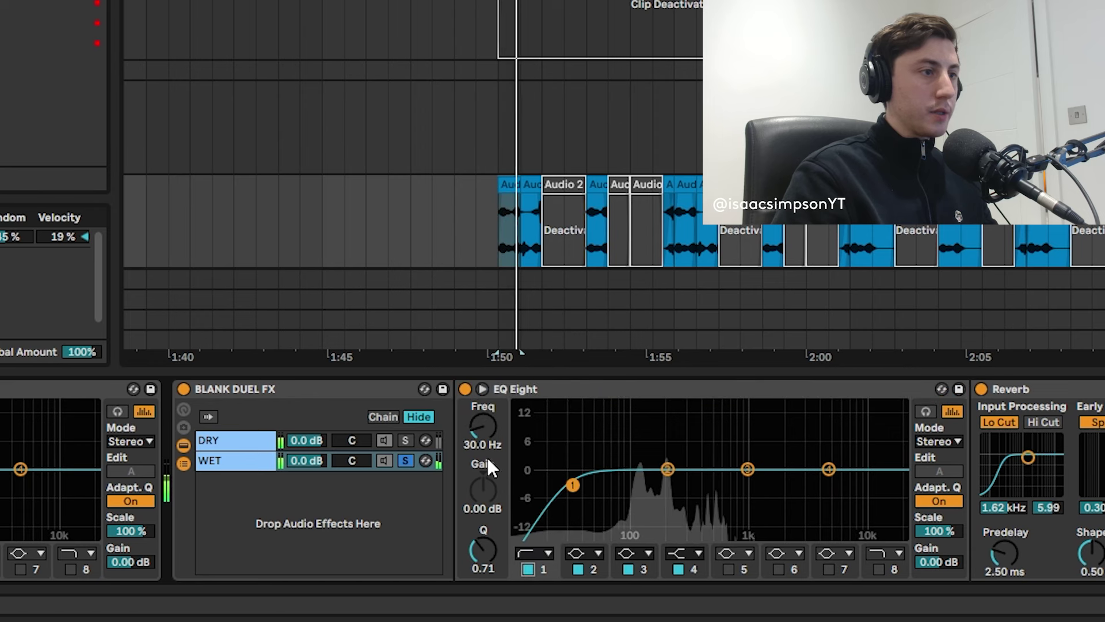
drag(483, 431, 483, 412)
- Insert a Delay between Multiband Dynamics and Reverb in the WET chain, unlink its sides, set the right time to 3 and adjust dry/wet
click(298, 465)
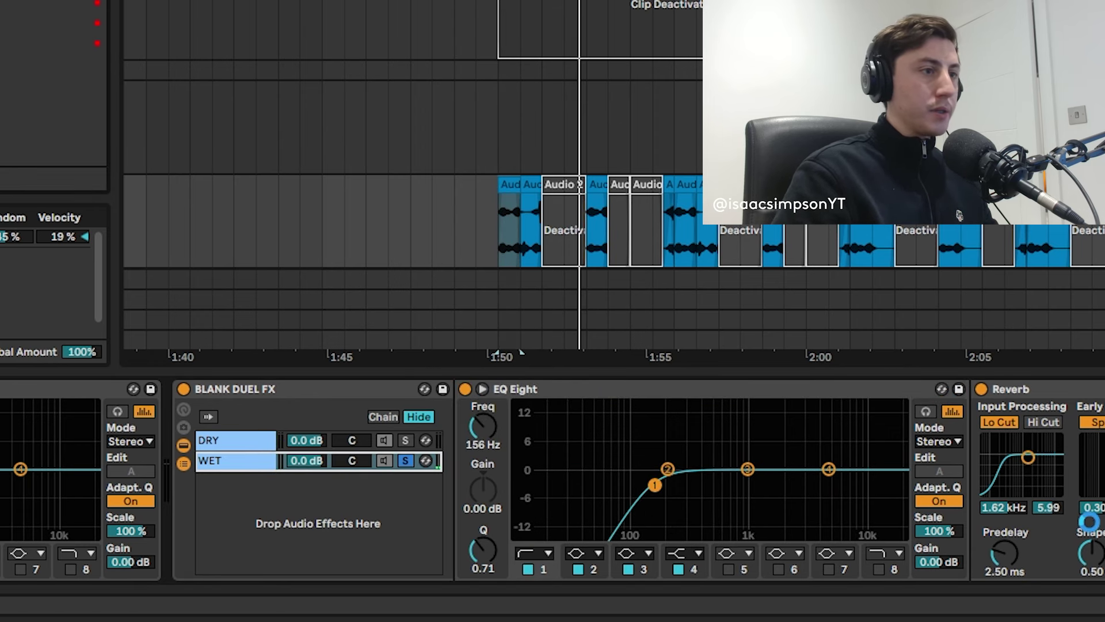
scroll(1090, 522, right, 5)
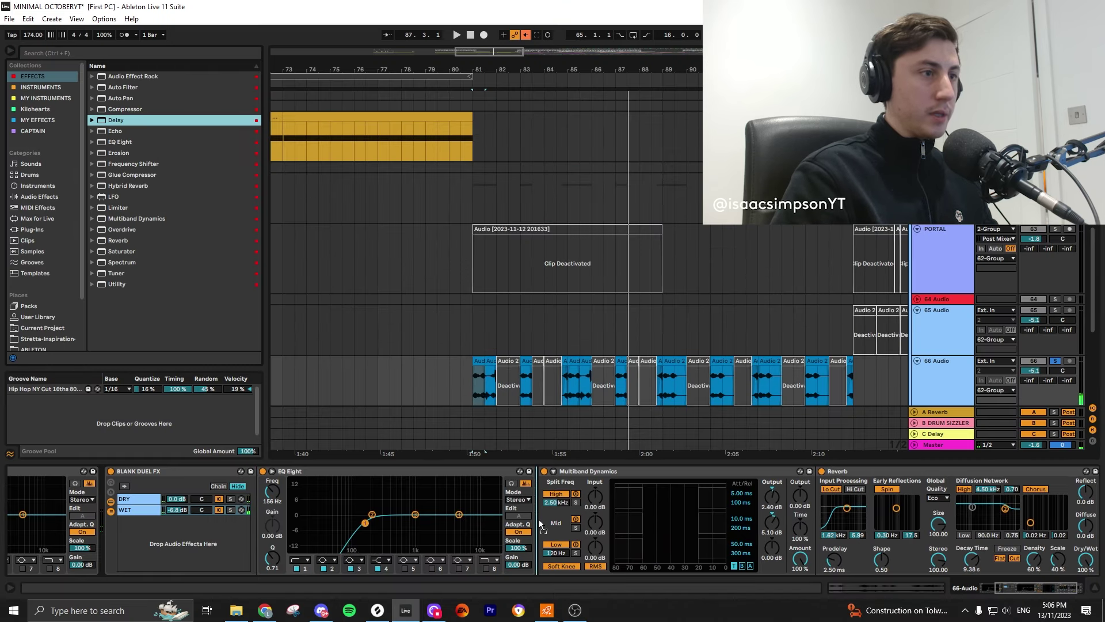
drag(540, 524, 541, 525)
click(381, 471)
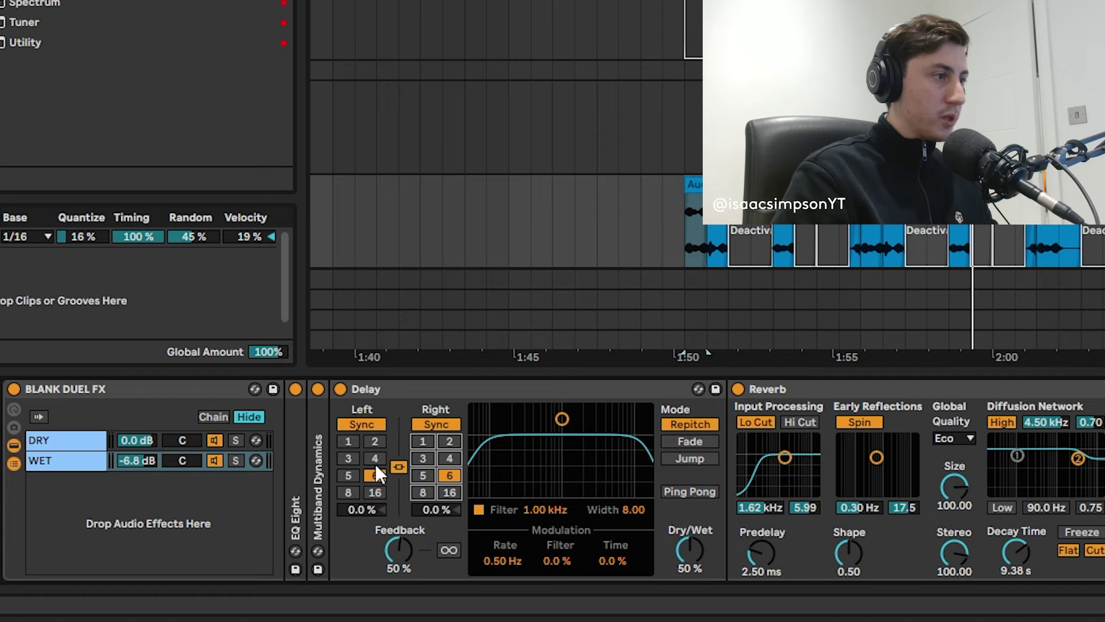
click(423, 458)
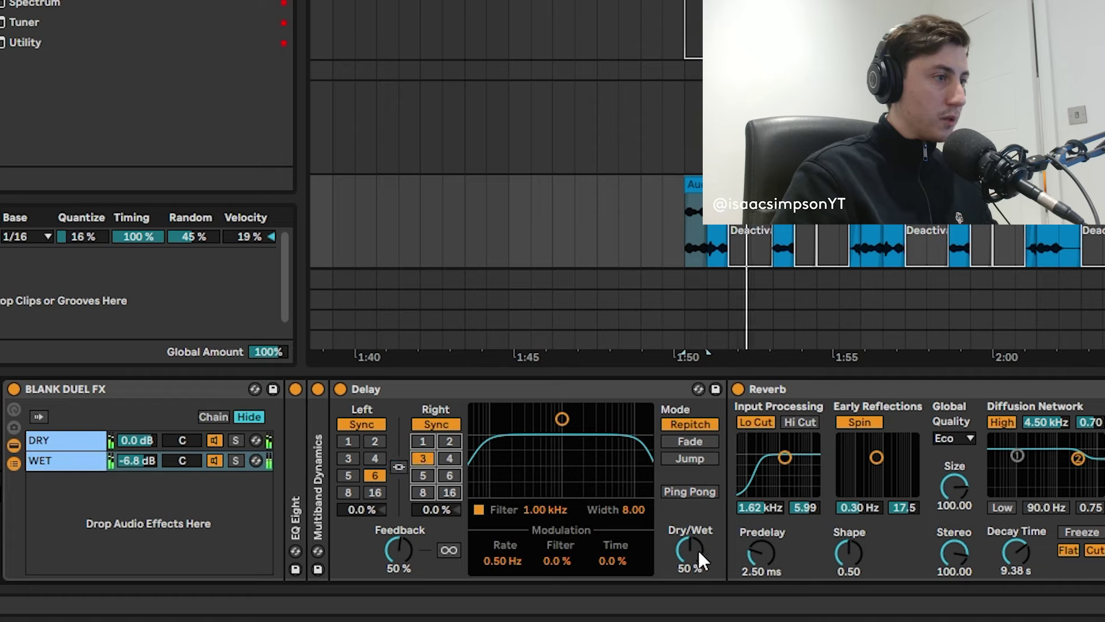
drag(698, 550, 699, 545)
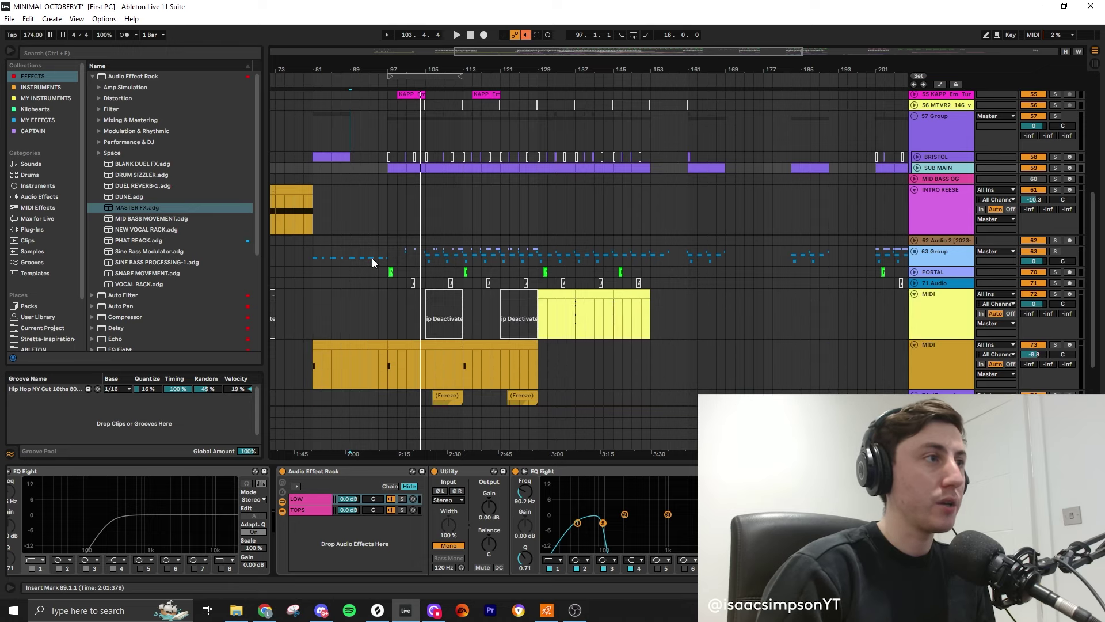
- Split the first eighth note off the HAT ALL clip at bar 161, copy the slice to 161.1.3 and play the result
drag(388, 233, 463, 230)
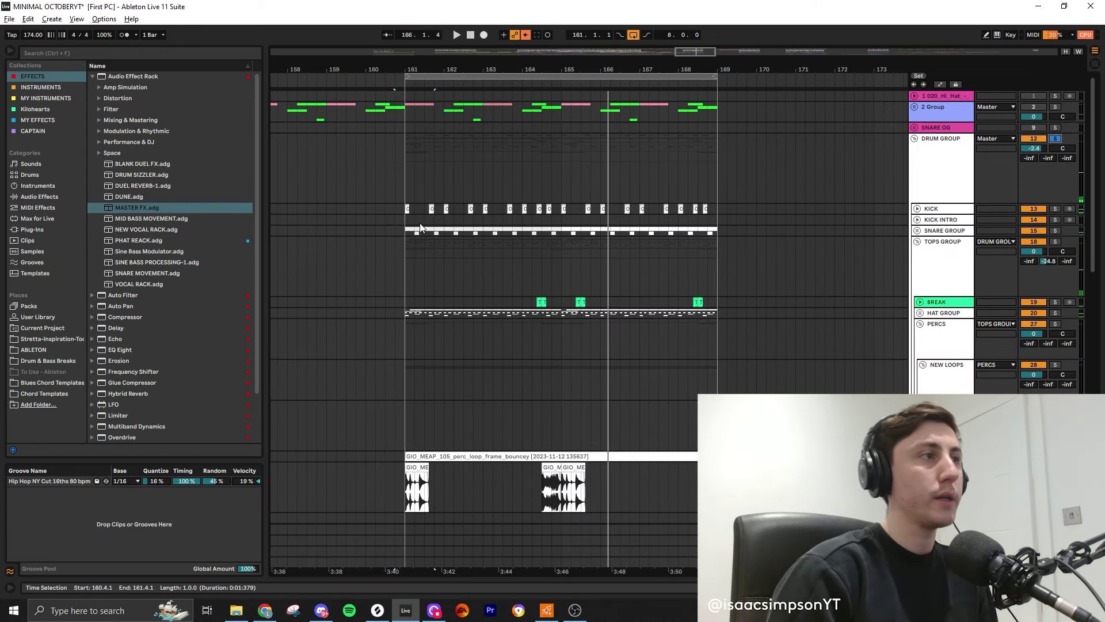
scroll(420, 227, up, 4)
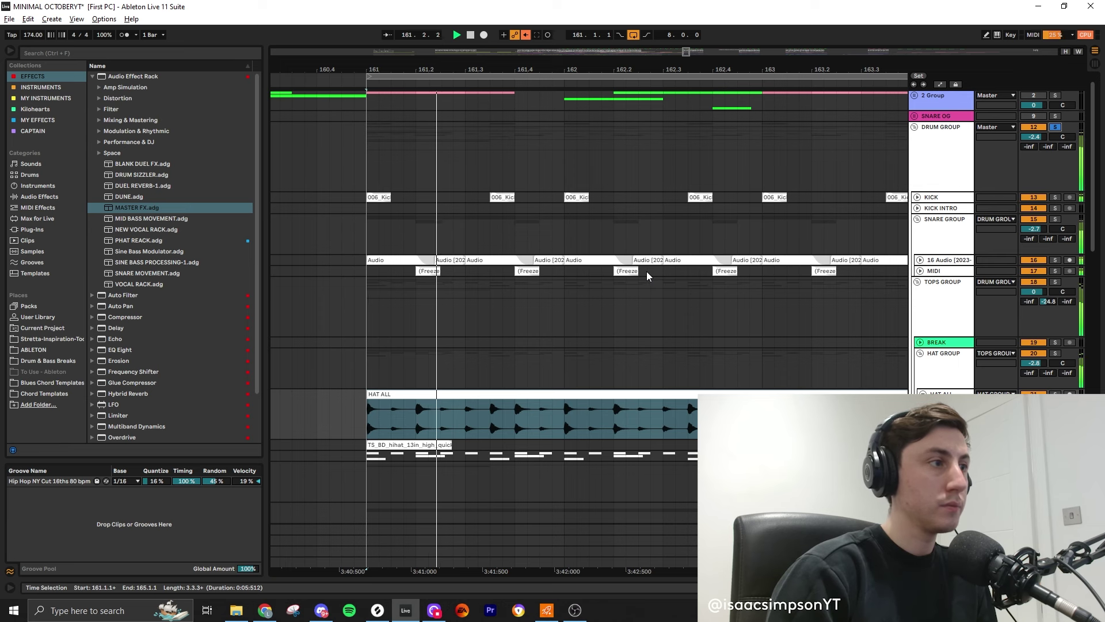
drag(368, 415, 391, 415)
key(ctrl+e)
click(381, 397)
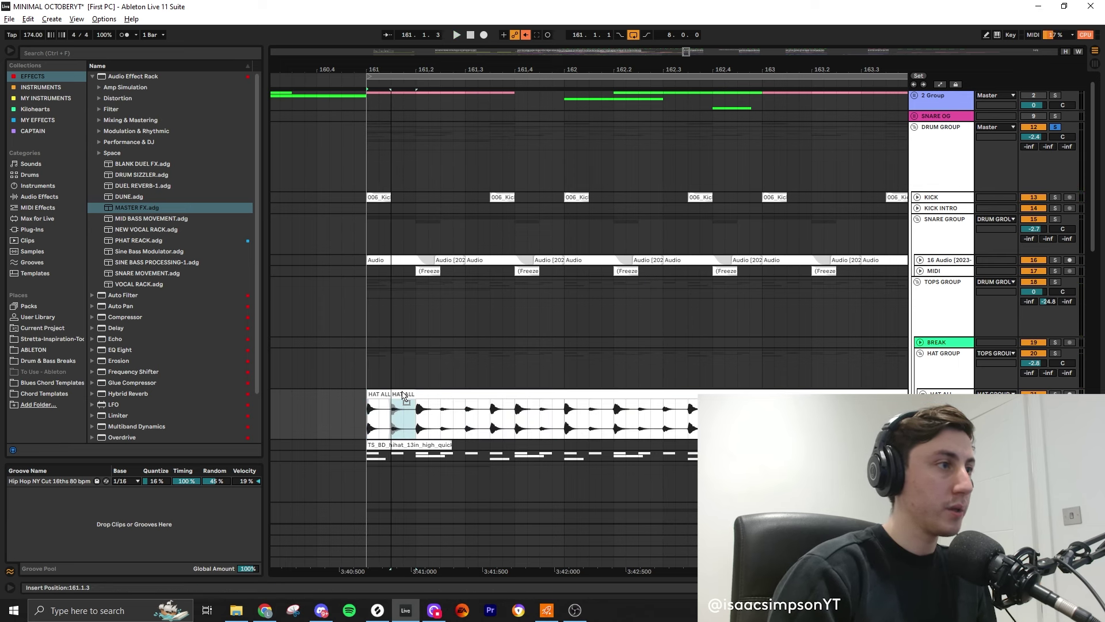
key(space)
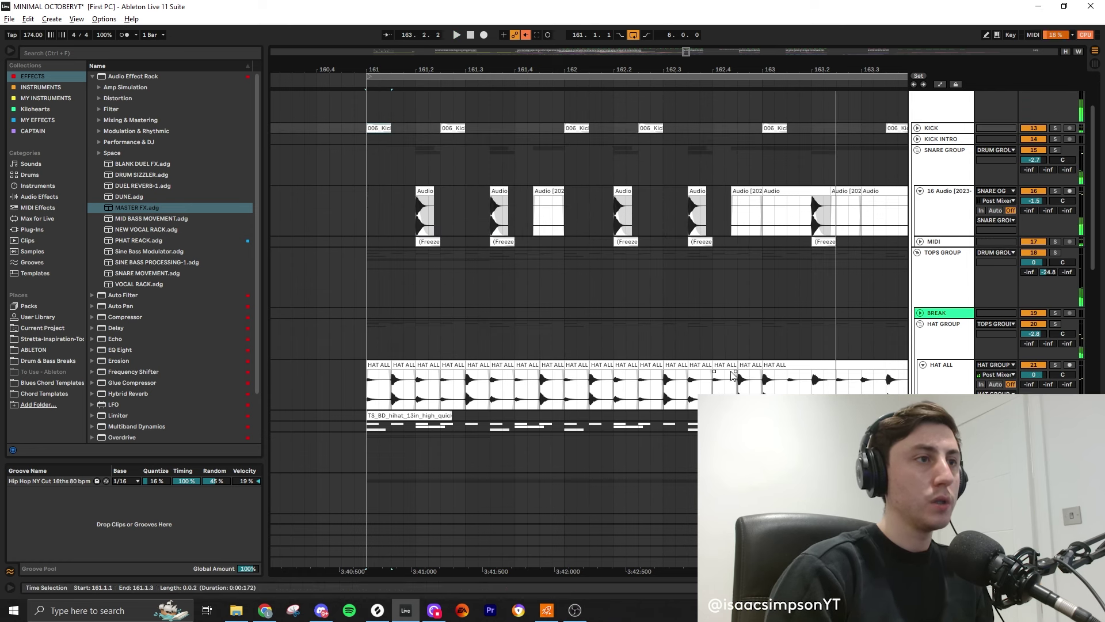
- Play the edited hat and snare pattern from bar 161
click(719, 368)
click(369, 214)
key(space)
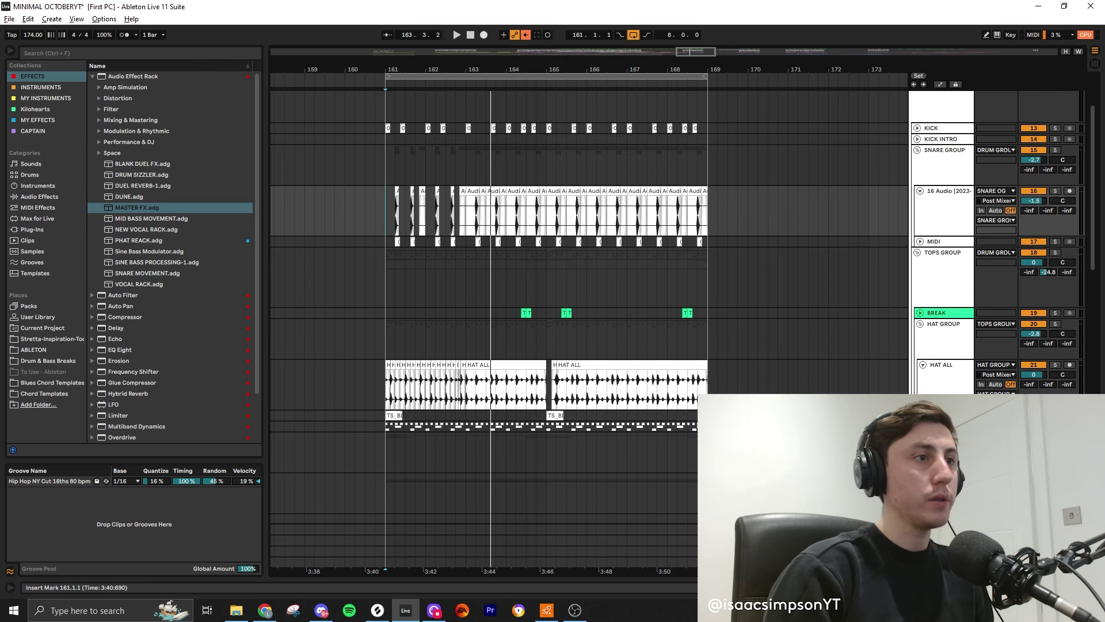
- Replace the drum clips between bars 163 and 169 with the new two-bar pattern and paste an extra break hit near the end of bar 161
drag(703, 403, 465, 126)
scroll(415, 259, up, 3)
click(466, 313)
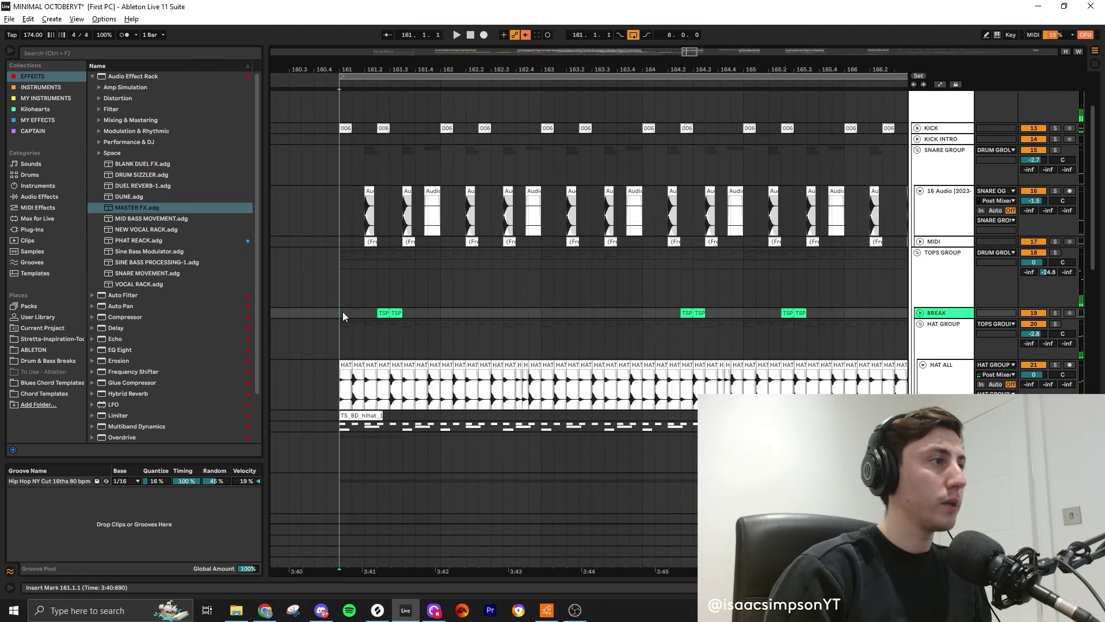
key(ctrl+v)
key(space)
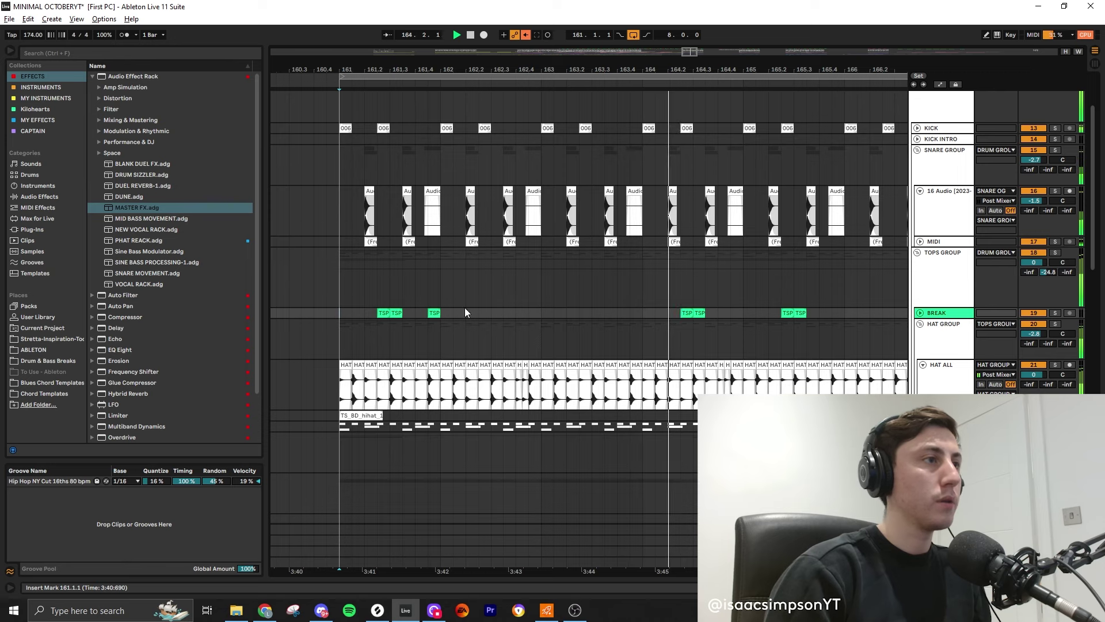
- Play the drum section from bar 161 while examining the hat, break and percussion loop clips
scroll(723, 313, down, 5)
click(431, 379)
key(space)
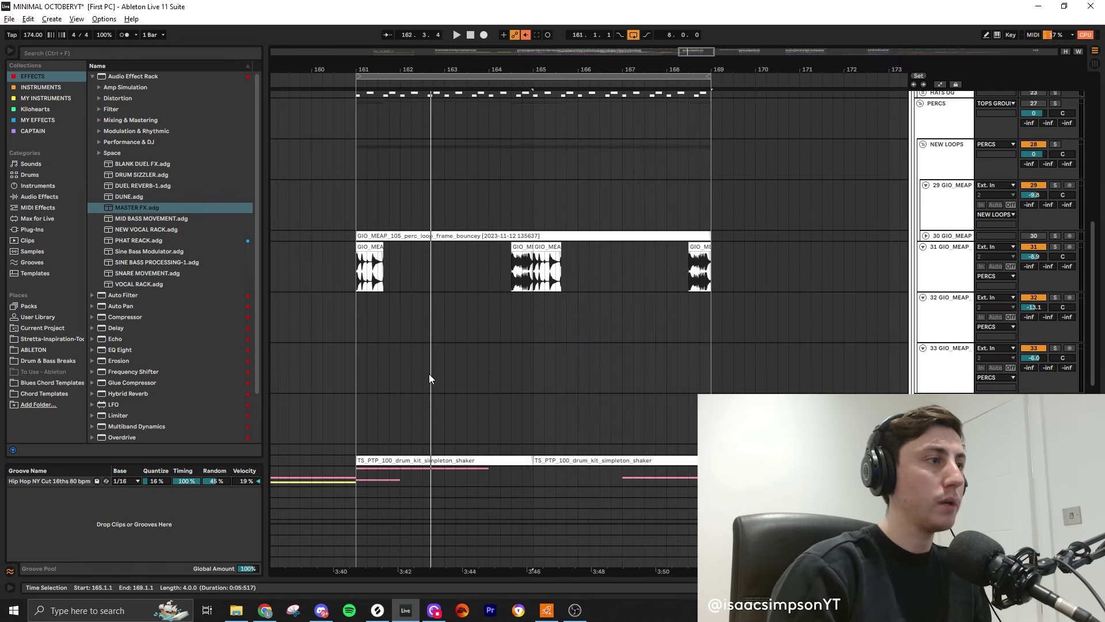
scroll(796, 315, up, 3)
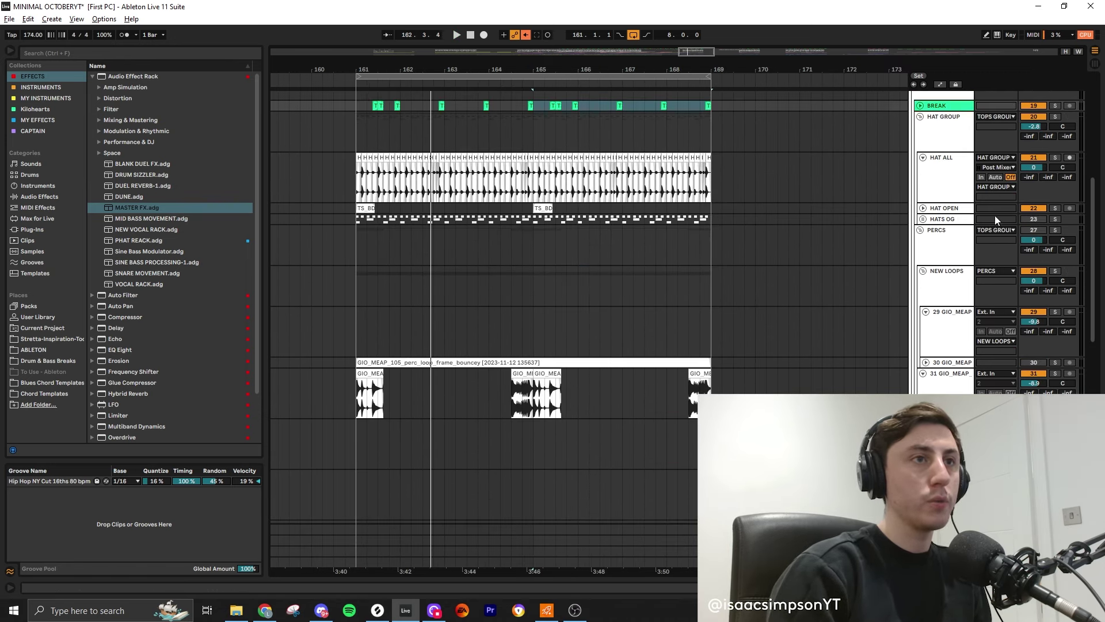
scroll(550, 397, down, 1)
scroll(540, 397, up, 4)
key(space)
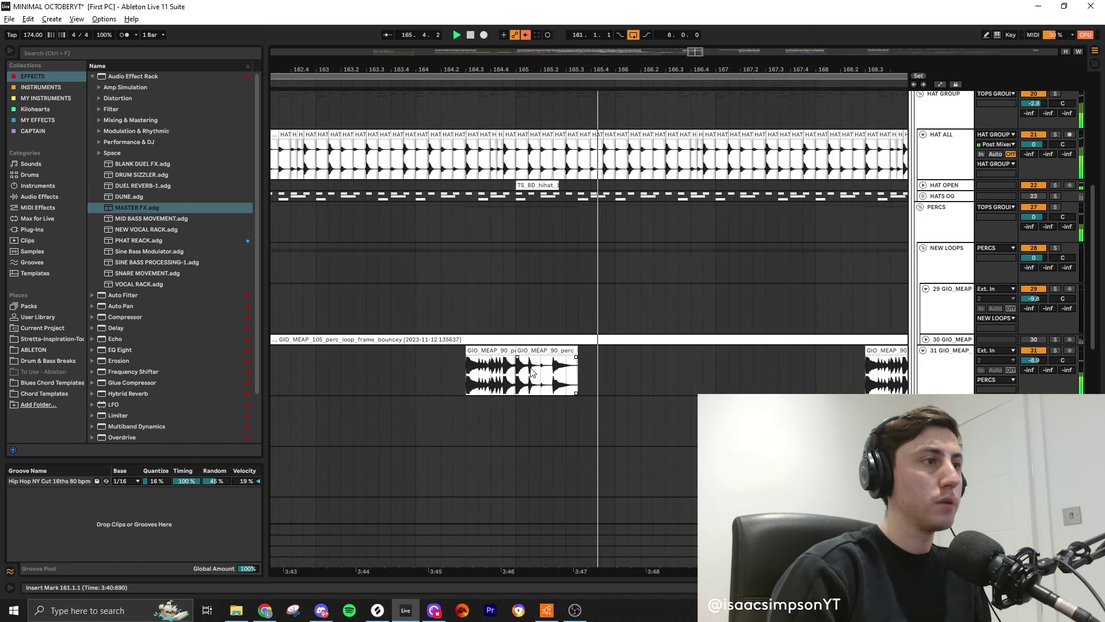
scroll(511, 380, down, 1)
scroll(469, 377, up, 3)
key(space)
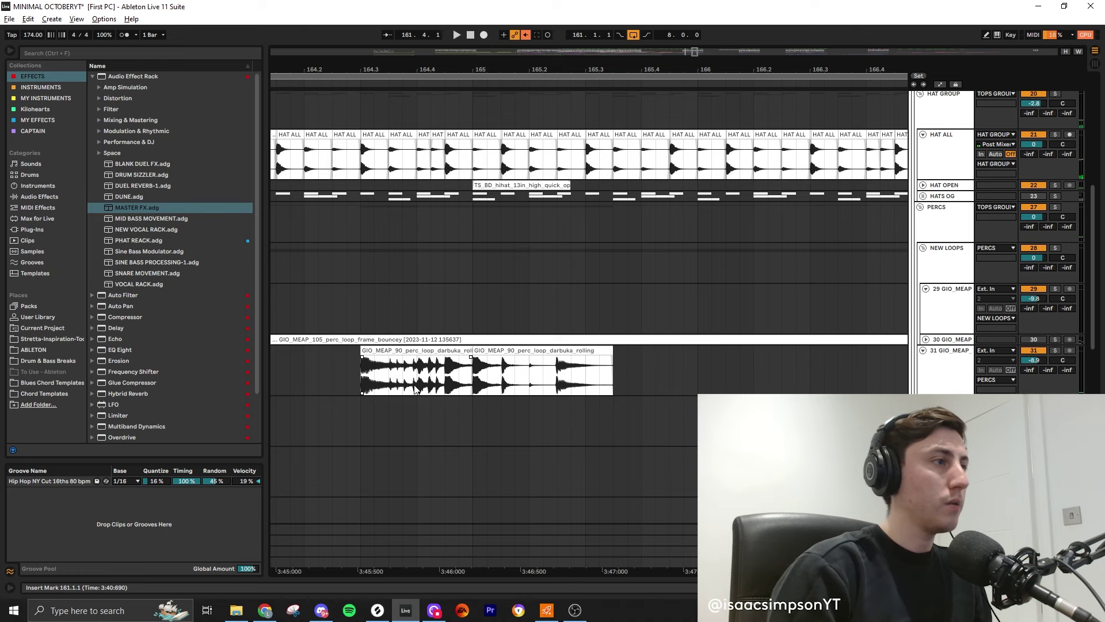
- Delete the opening of the darbuka loop fill before bar 165 so it starts at 164.4, and play the section
scroll(414, 389, up, 3)
drag(414, 389, 291, 385)
key(Delete)
click(444, 351)
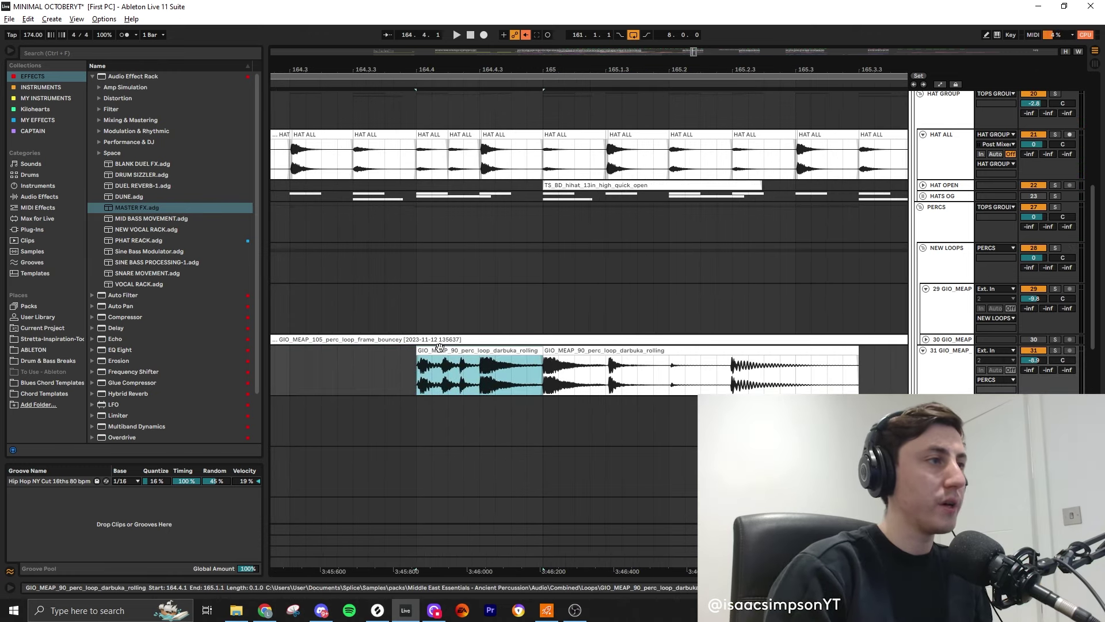
scroll(550, 380, down, 4)
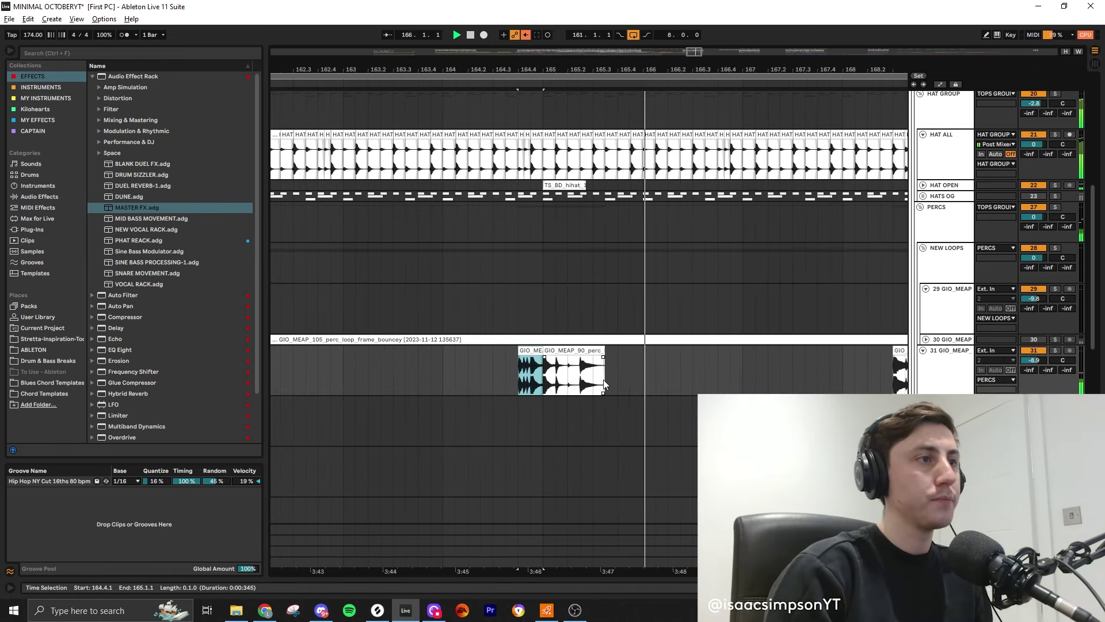
scroll(386, 368, down, 5)
- Try copying part of the darbuka loop clip in bar 161 to 162.3.1 and play it
click(281, 355)
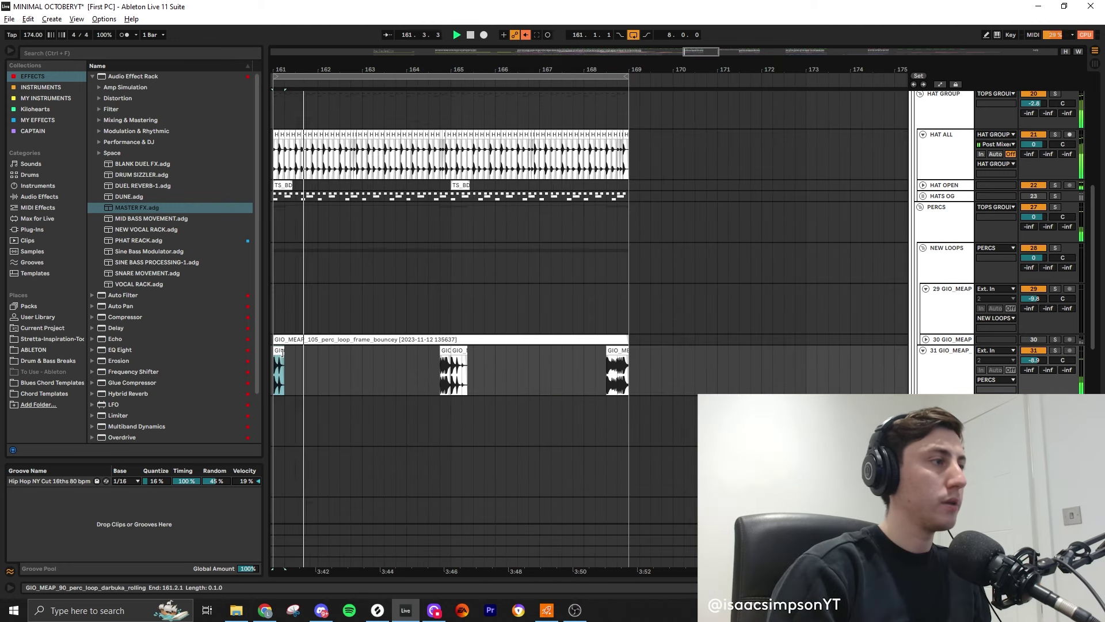
scroll(282, 351, up, 5)
click(345, 367)
drag(354, 351, 494, 357)
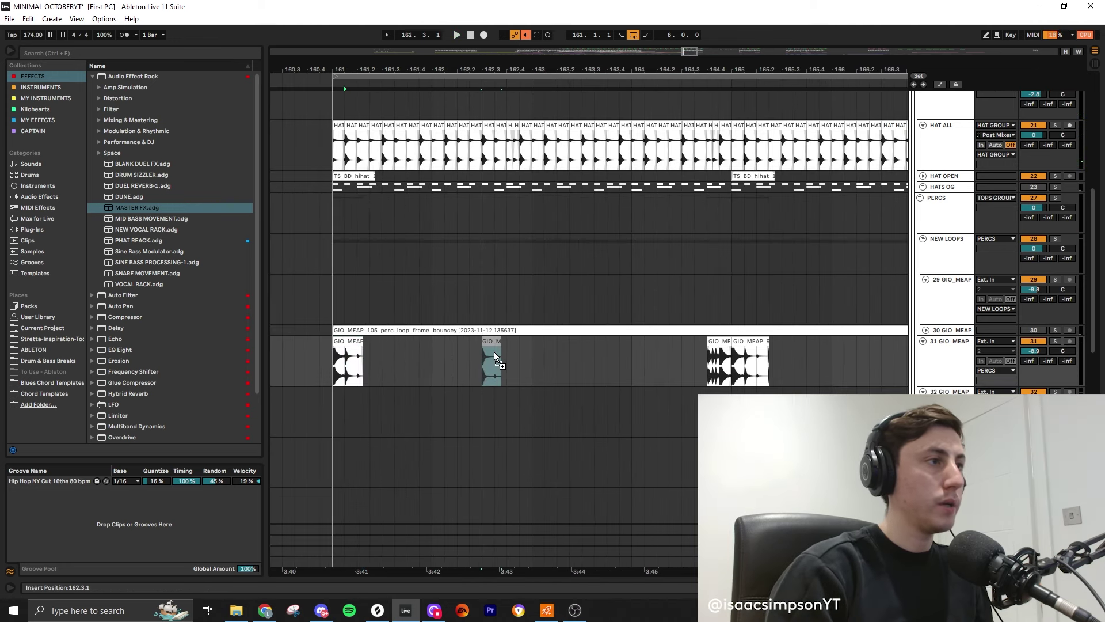
click(349, 357)
key(space)
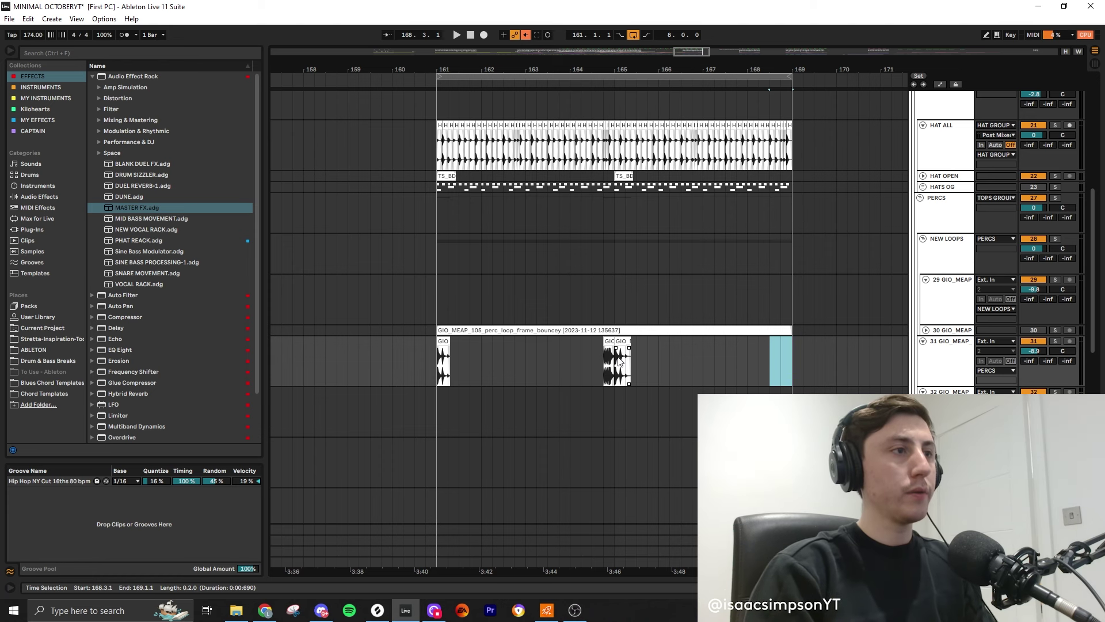
- Rework the darbuka loop fills around bars 164 and 168 and play the section
drag(774, 342, 609, 340)
scroll(413, 361, down, 10)
key(space)
- Adjust the LFO 1 rate in the Serum patch on the SUB MAIN2 track
click(453, 287)
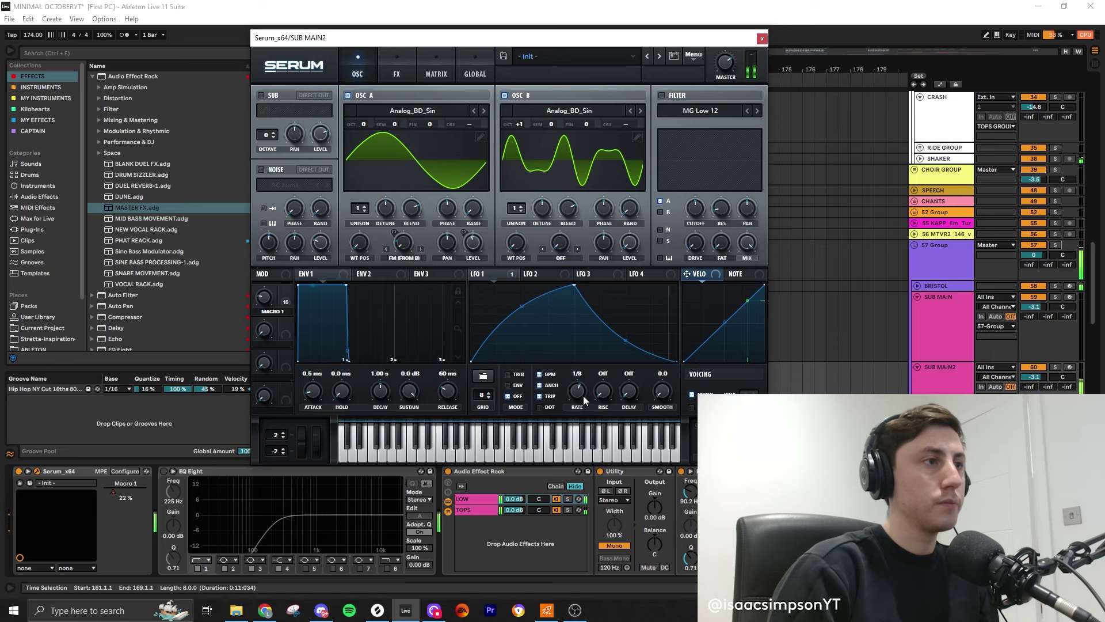
drag(582, 393, 585, 400)
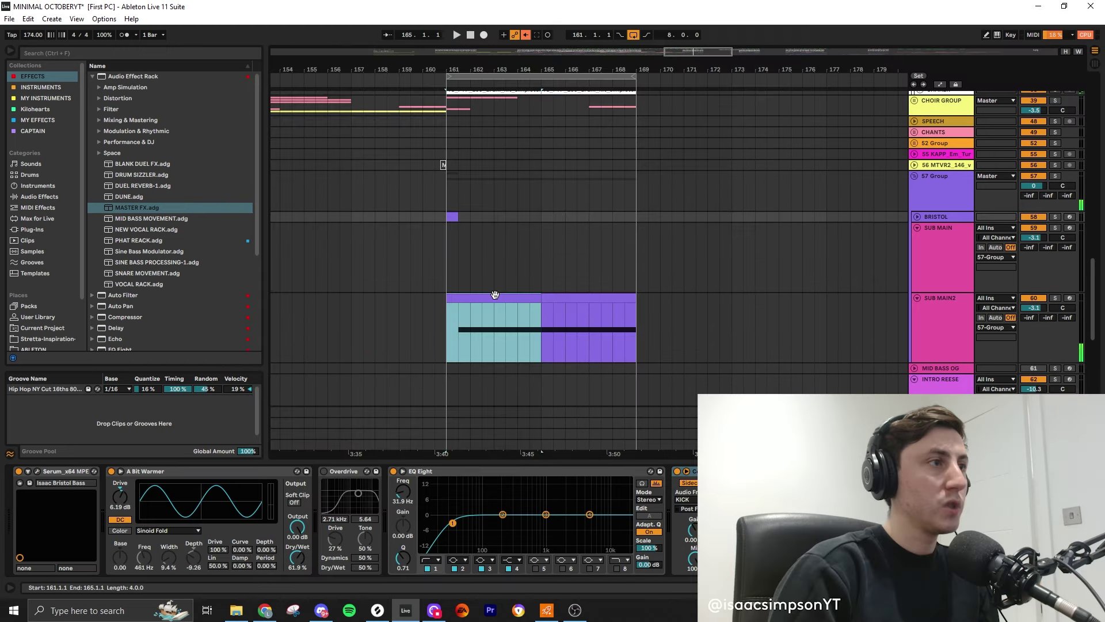
- Extend the BRISTOL clip at bar 161 to four bars, lower its A1 note to G1 and play it
click(462, 219)
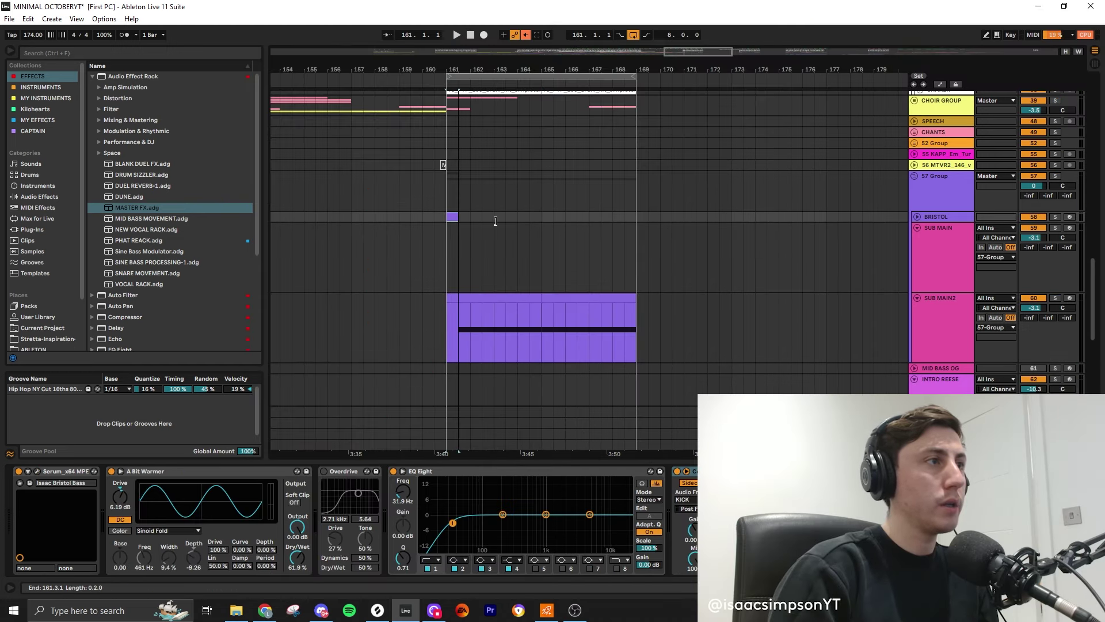
drag(548, 223, 541, 224)
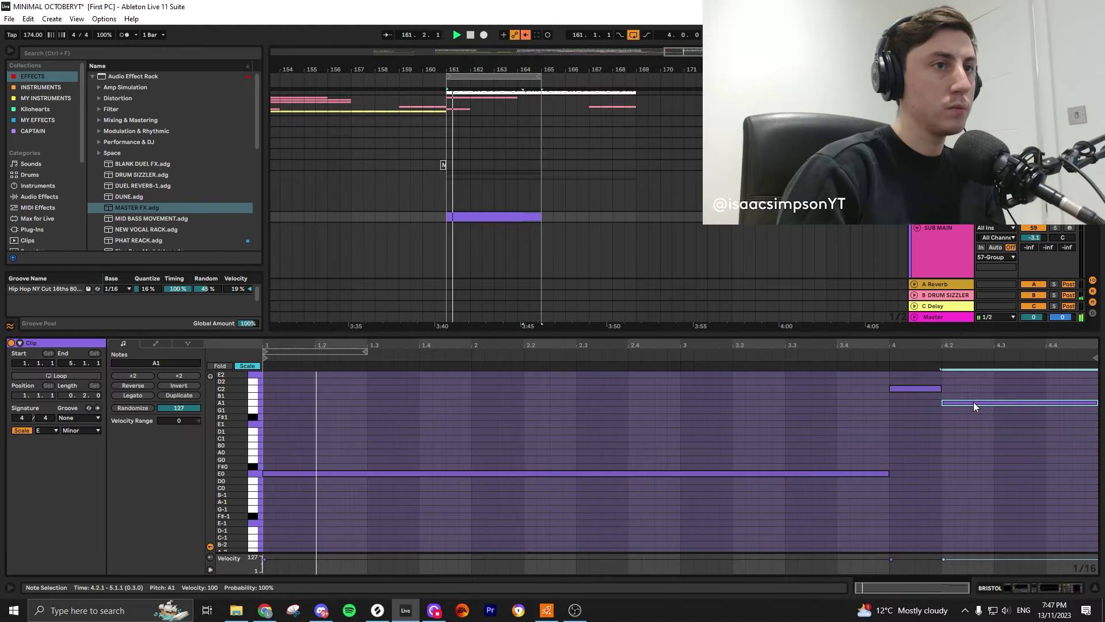
drag(973, 402, 973, 410)
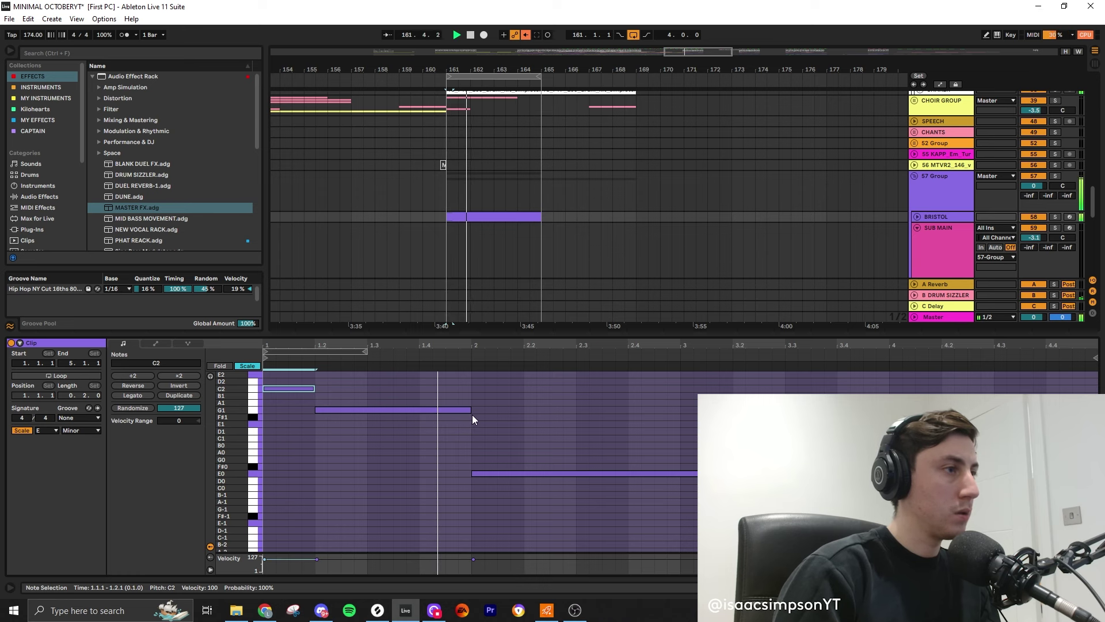
key(space)
- Shorten the E0 note in the SUB MAIN2 clip so it starts at the clip's second bar, and play it
scroll(494, 228, down, 1)
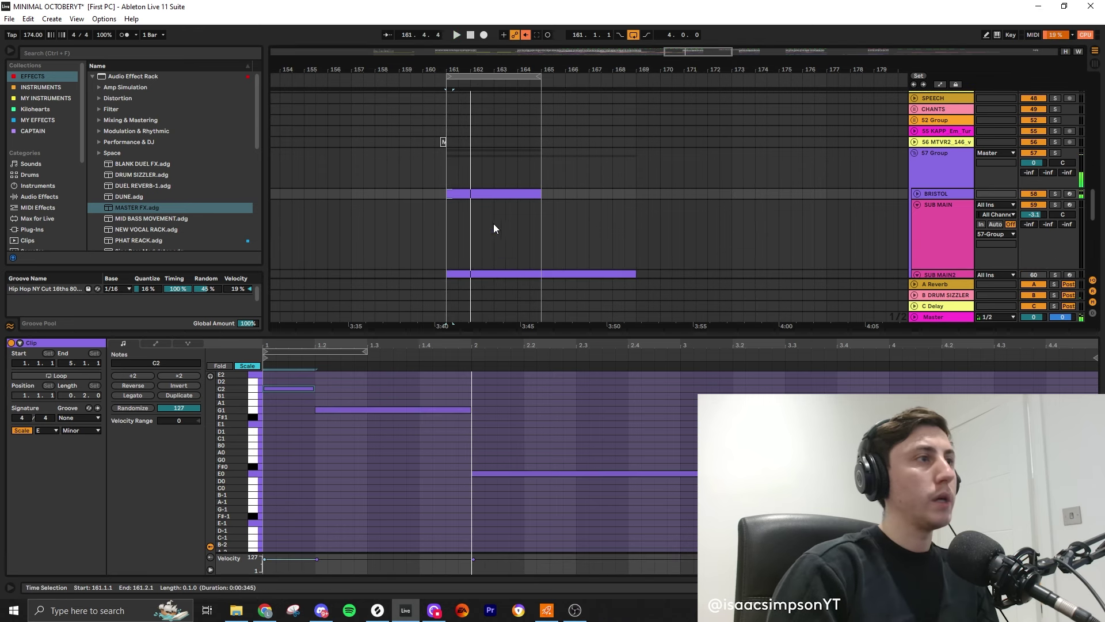
scroll(489, 230, down, 1)
click(476, 232)
click(369, 519)
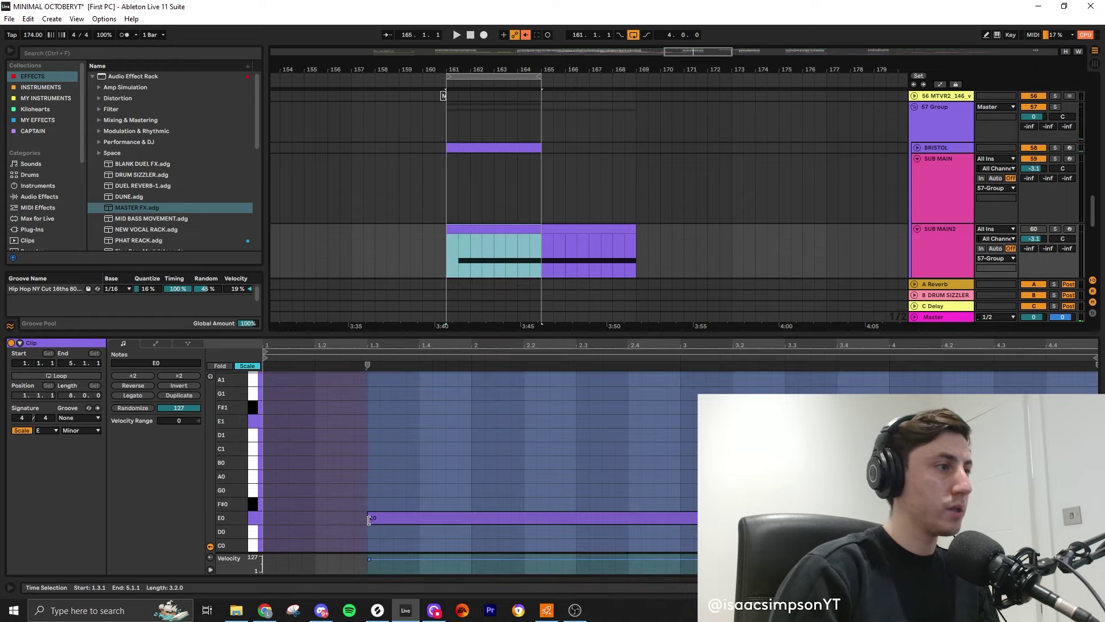
key(space)
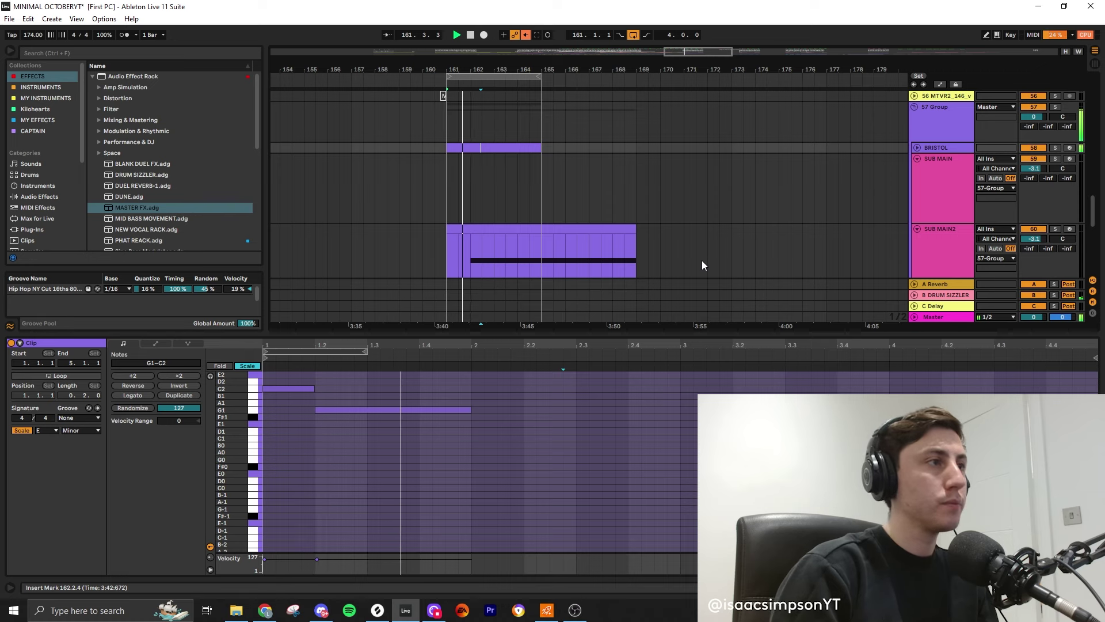
- Set the LFO 1 rate to 1/4 triplet in the Serum patch on the SUB MAIN2 track
click(522, 231)
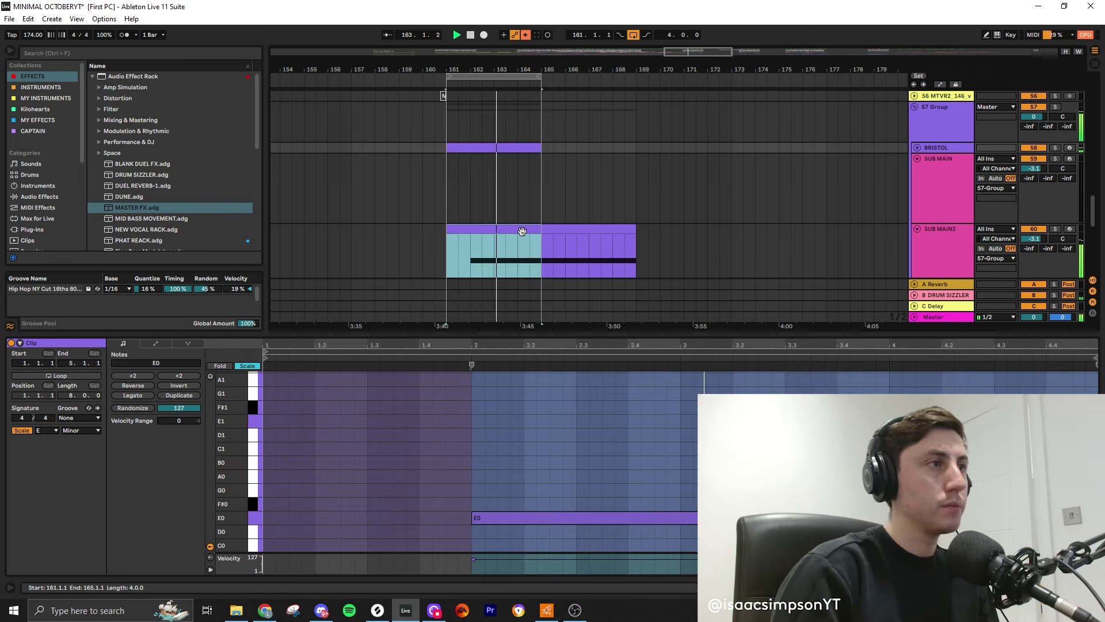
click(945, 237)
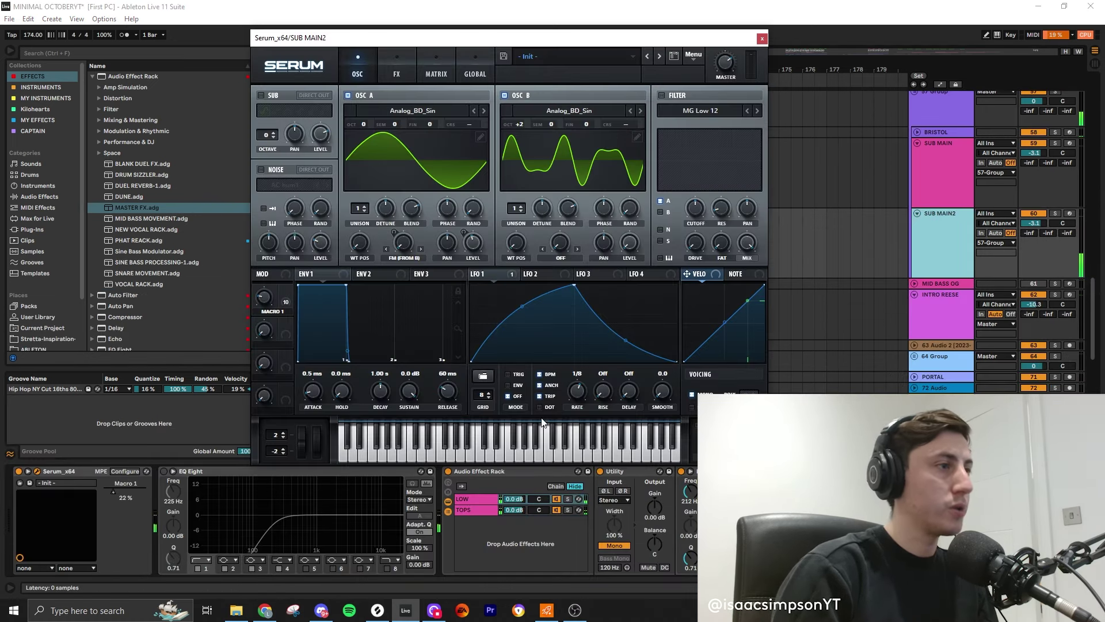
drag(579, 392, 580, 396)
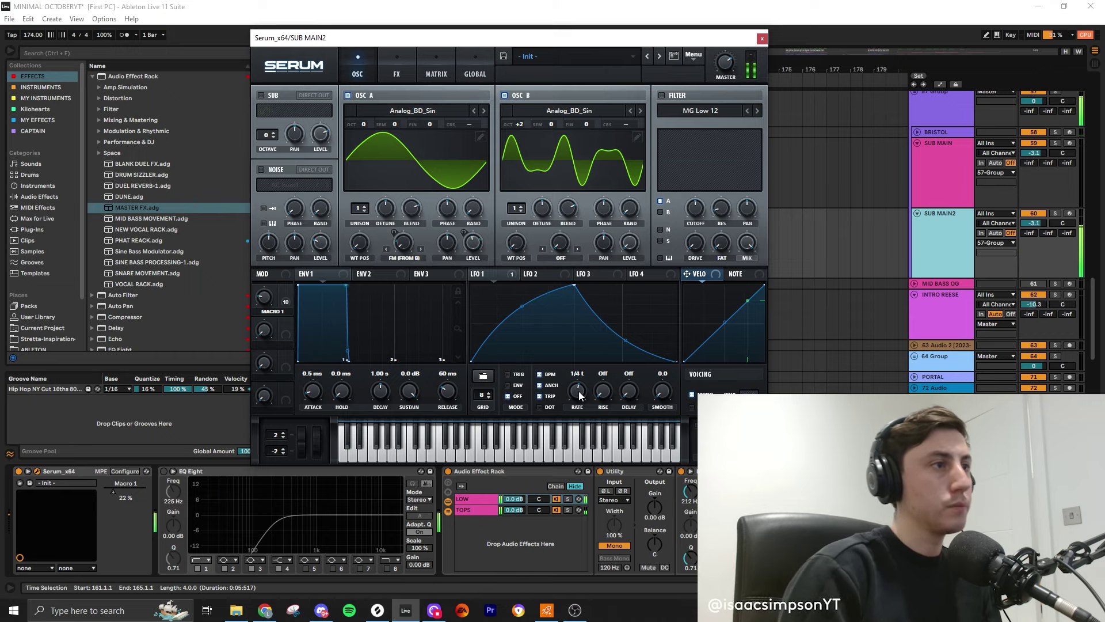
click(762, 38)
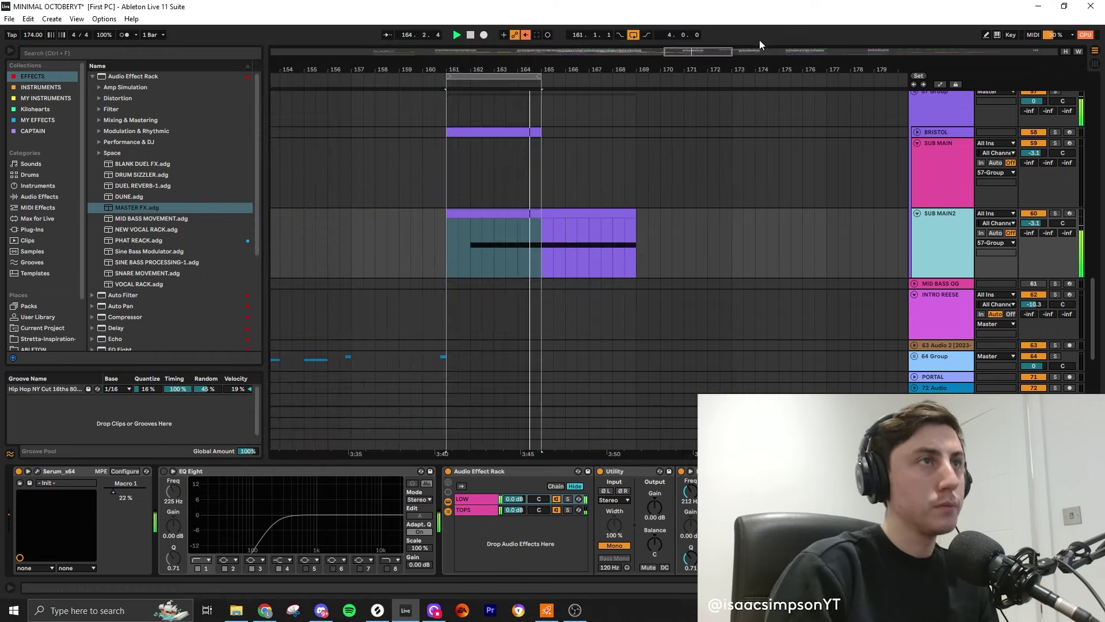
- Place the ride clips across bars 161 to 177 and unfold the RIDE GROUP tracks
click(555, 232)
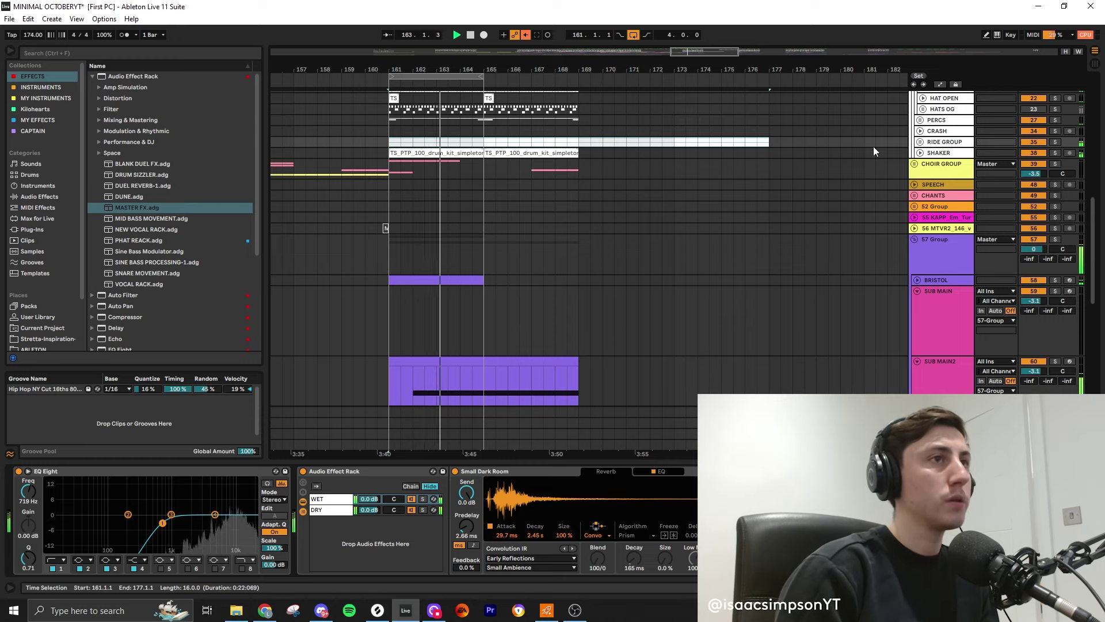
click(921, 141)
click(1045, 184)
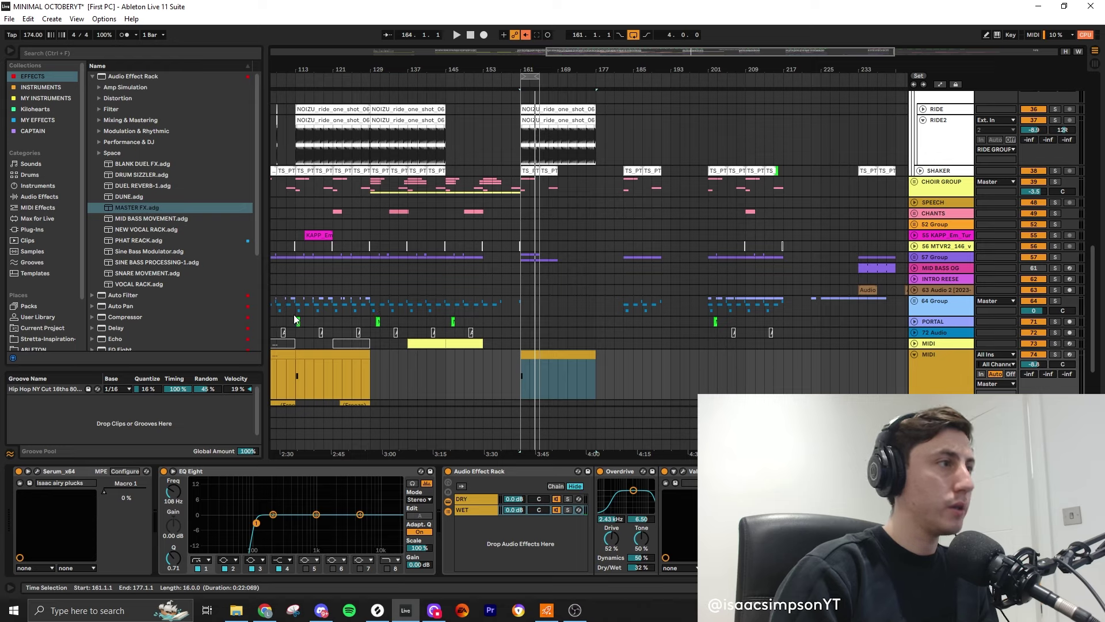
- Copy the 64 Group clips from bars 113 to 121 to bar 161 and remove the 67 Audio clips before bar 165
drag(294, 310, 333, 310)
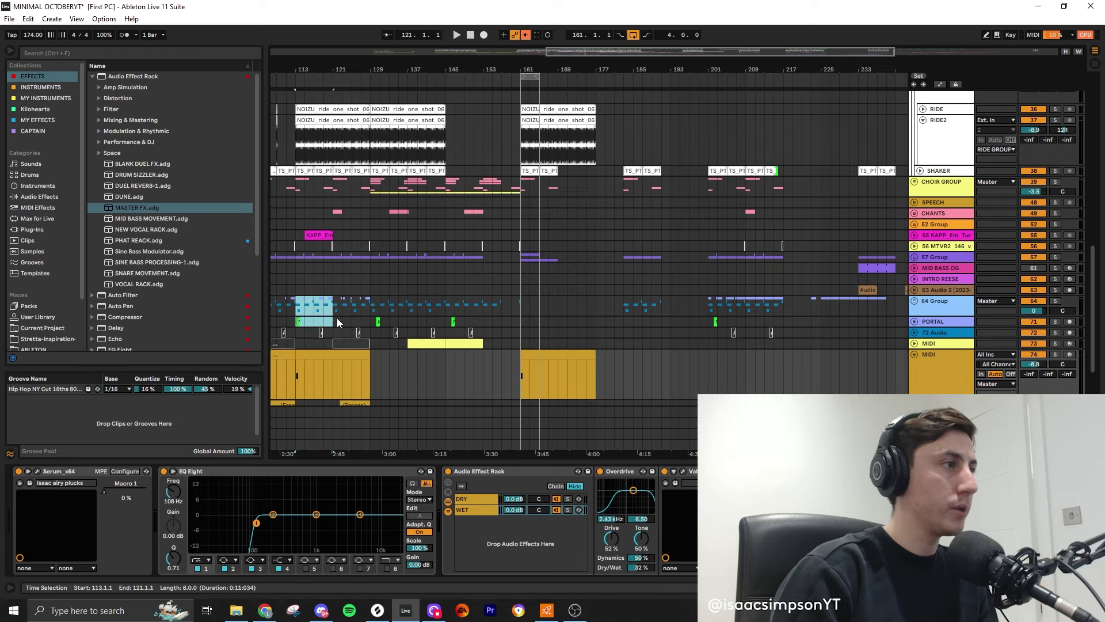
click(334, 319)
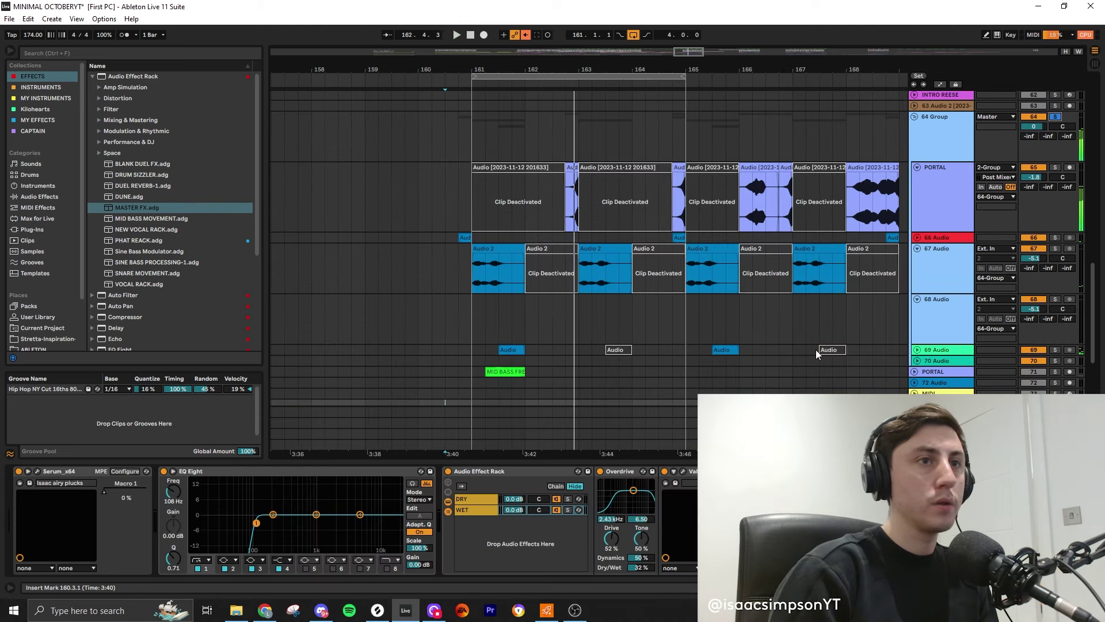
key(space)
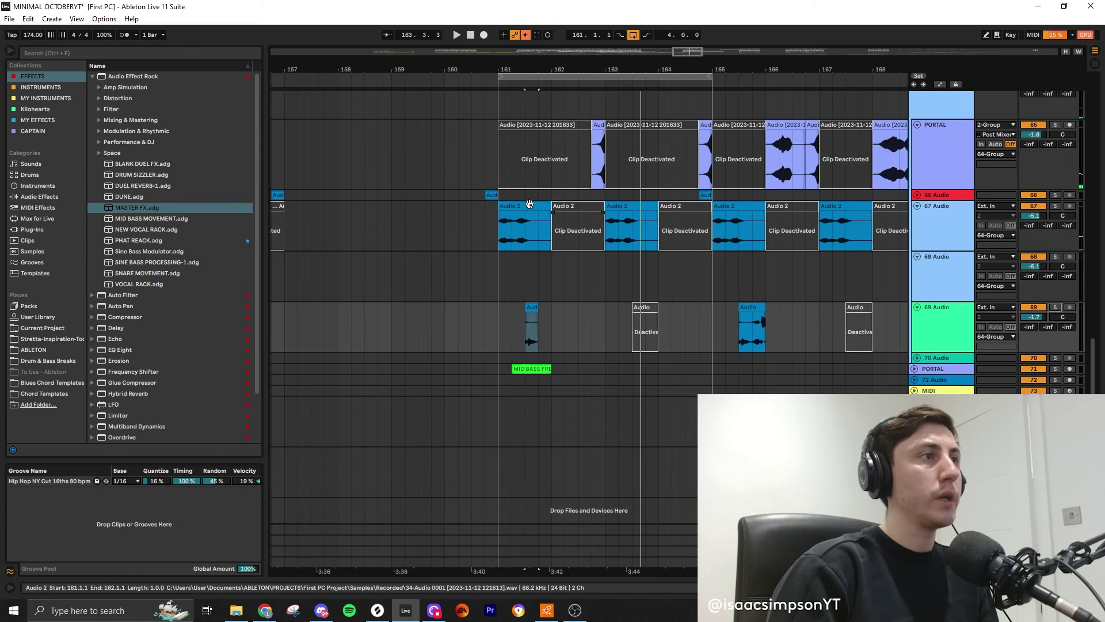
drag(530, 204, 710, 216)
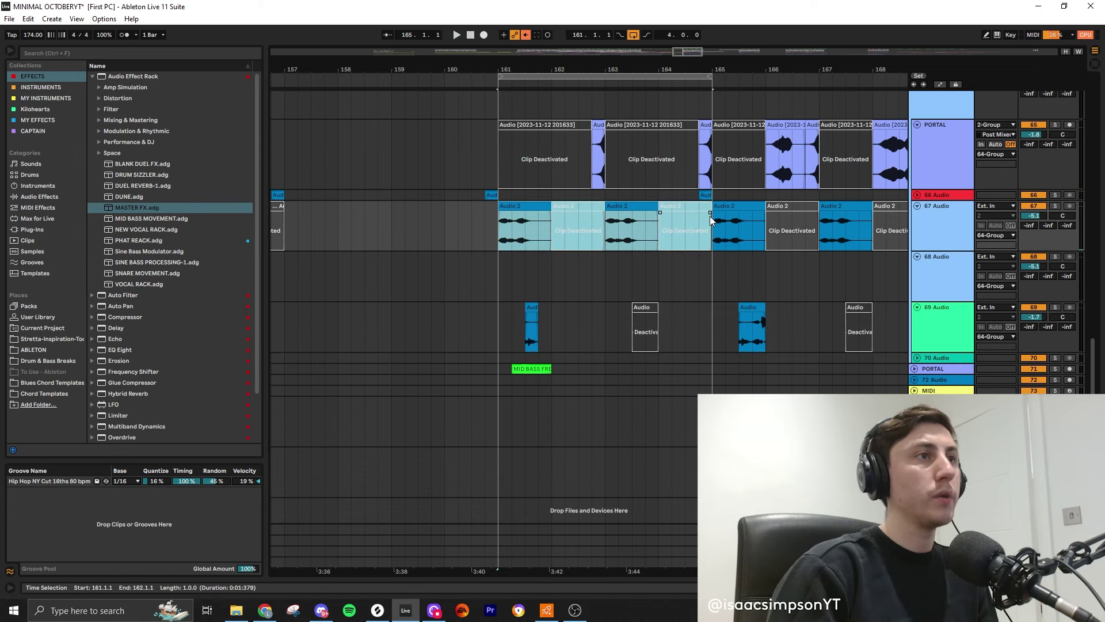
key(space)
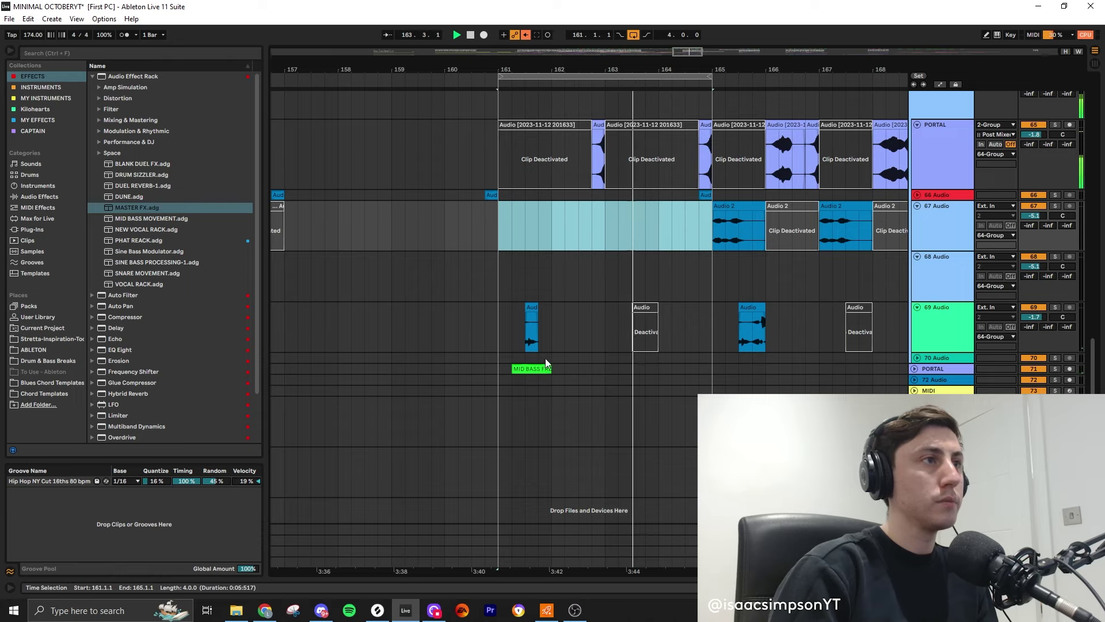
scroll(590, 149, up, 8)
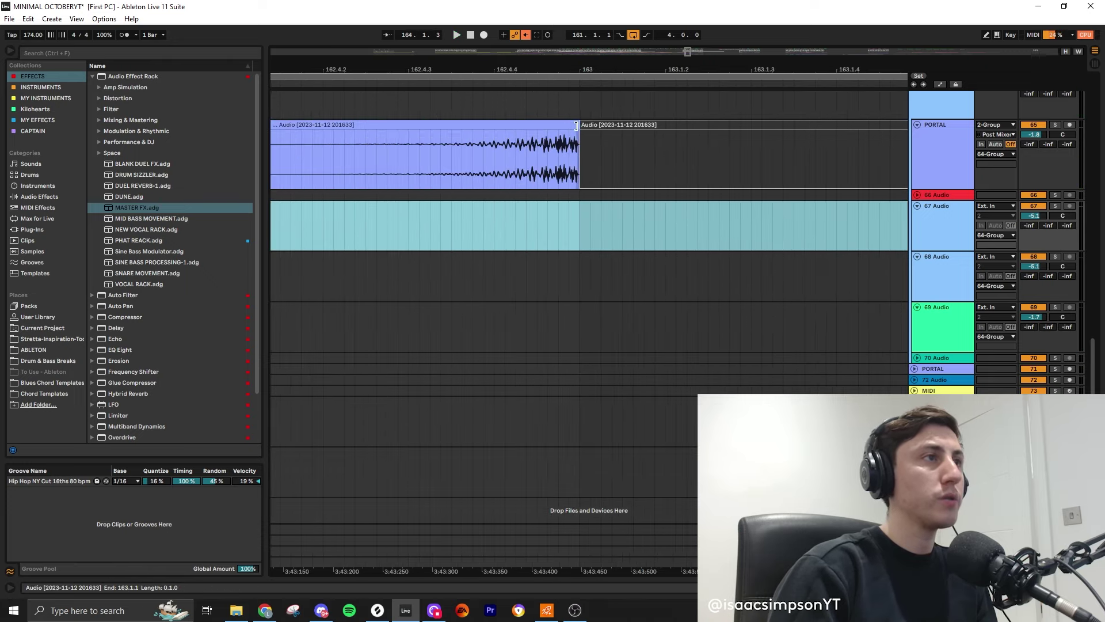
drag(577, 125, 545, 127)
key(ctrl+z)
- Copy the PORTAL clip at 162.4 to 164.4, then delete the original and the MID BASS FREEZE 9 clip in bar 161
scroll(474, 125, down, 5)
key(space)
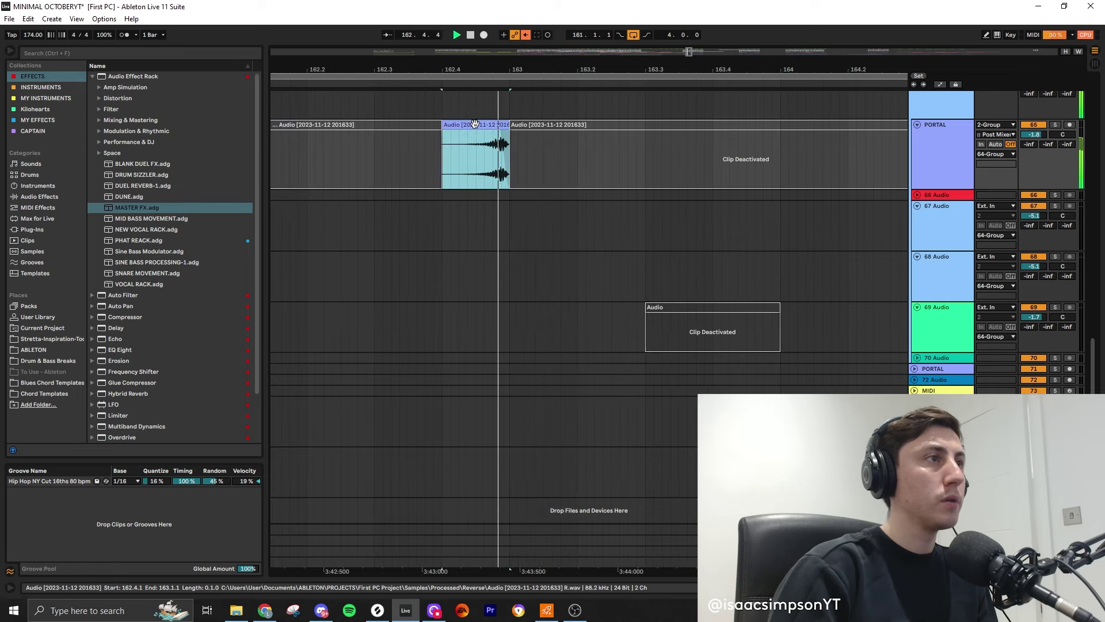
scroll(474, 124, down, 3)
click(769, 145)
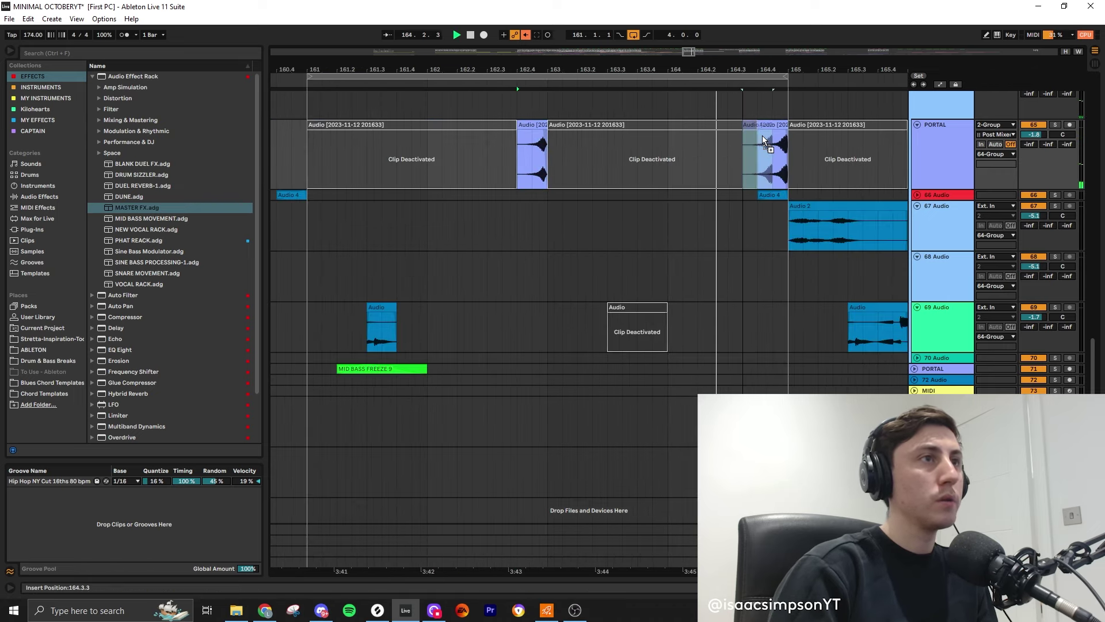
key(ctrl+v)
click(768, 145)
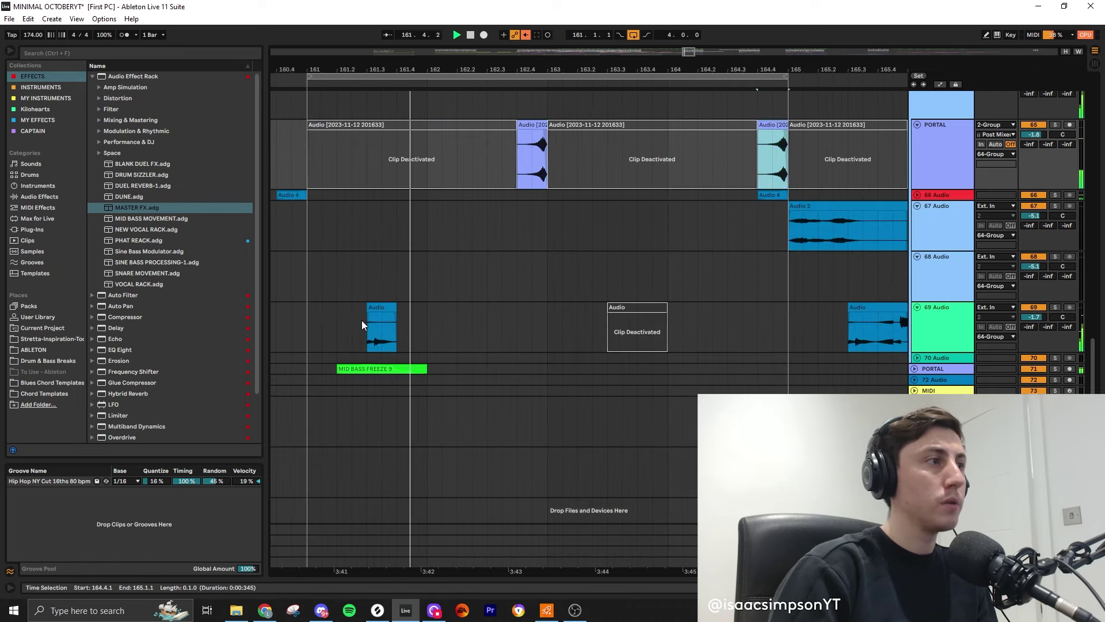
click(379, 369)
key(x)
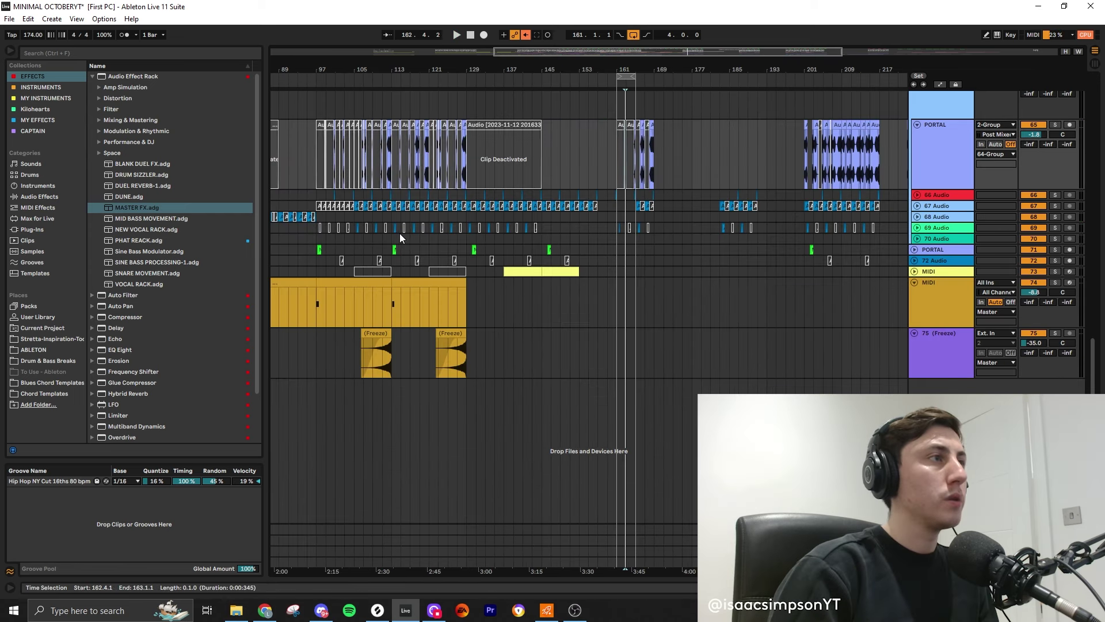
- Copy the vocal_chant_shooter clip from bar 121 to bar 161 in the CHANTS group and trim it to its opening hit
scroll(702, 284, up, 5)
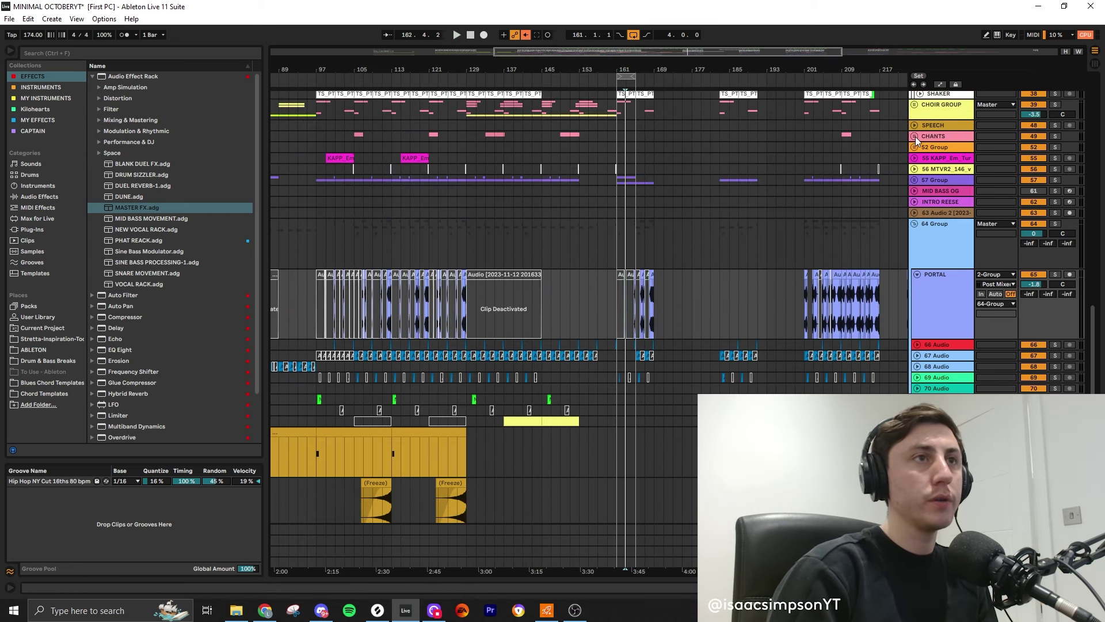
click(915, 137)
click(431, 174)
key(space)
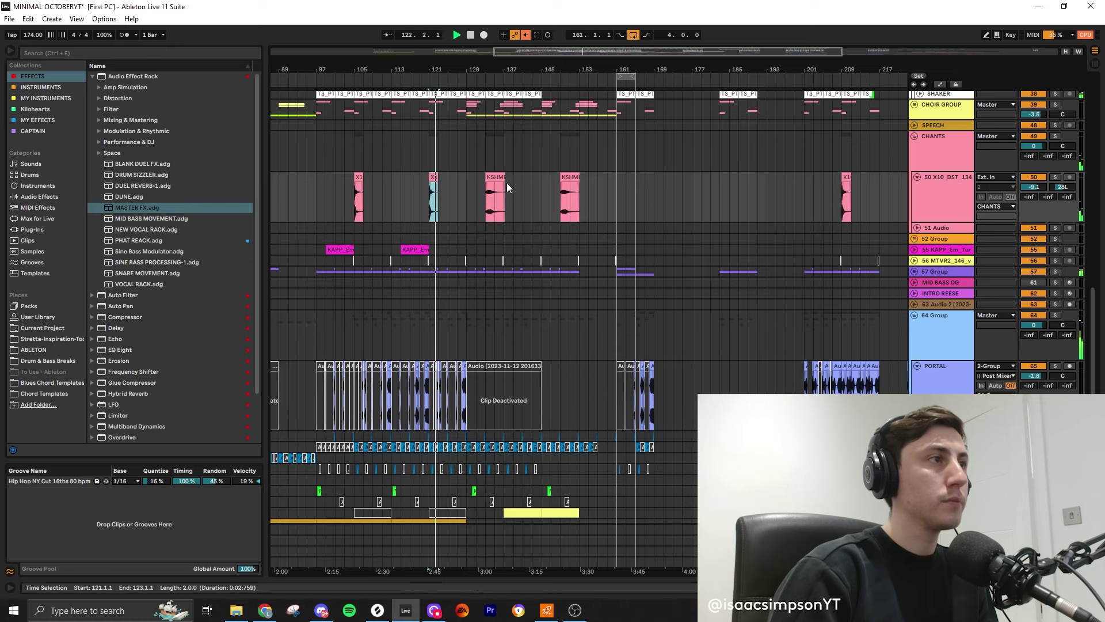
key(ctrl+v)
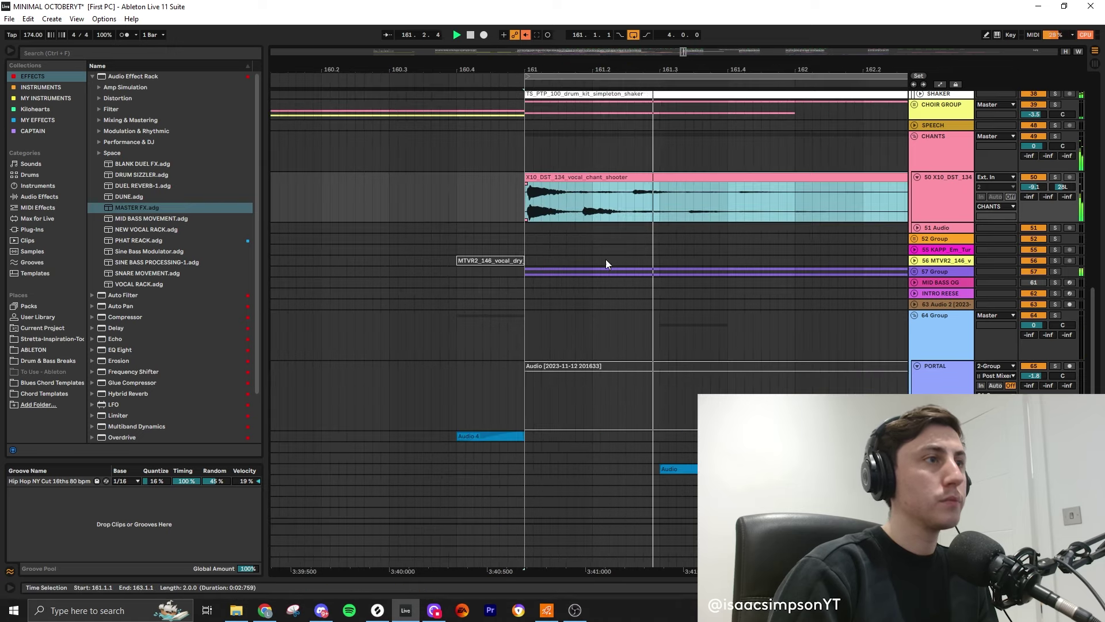
scroll(599, 252, down, 5)
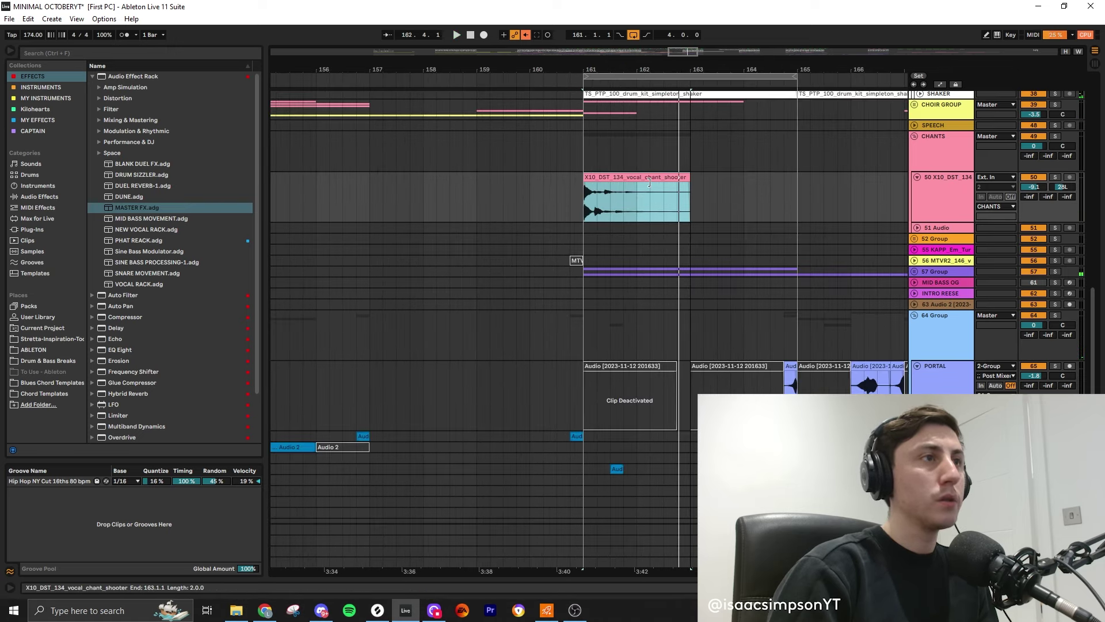
drag(689, 195, 597, 191)
- Add an Echo to a duplicate of the vocal chant track and set its modulation phase to 0°
click(907, 188)
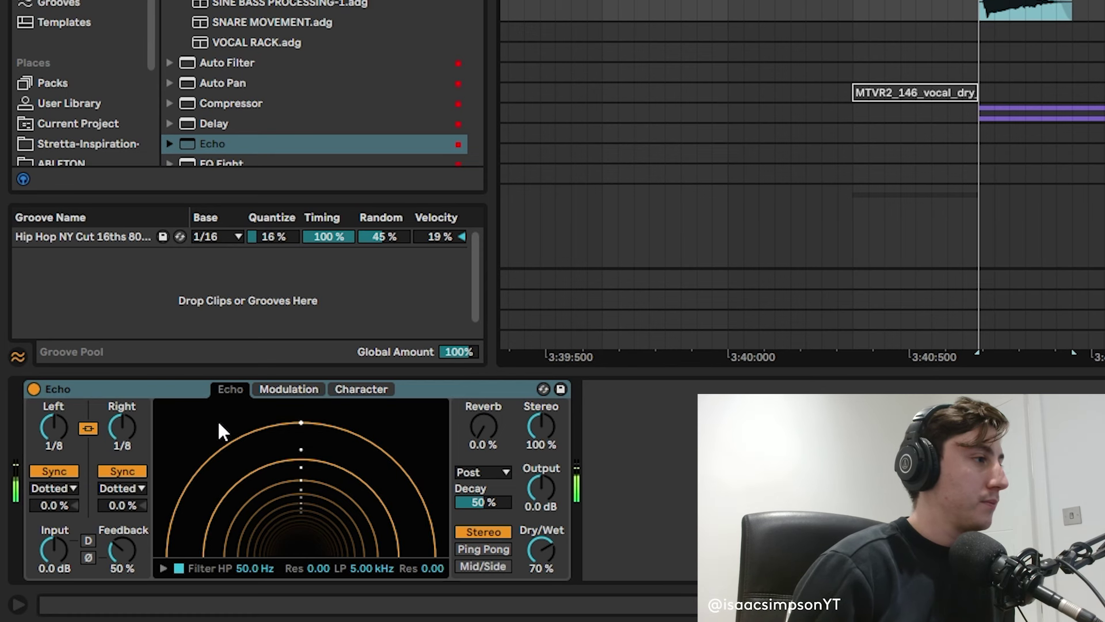
click(288, 389)
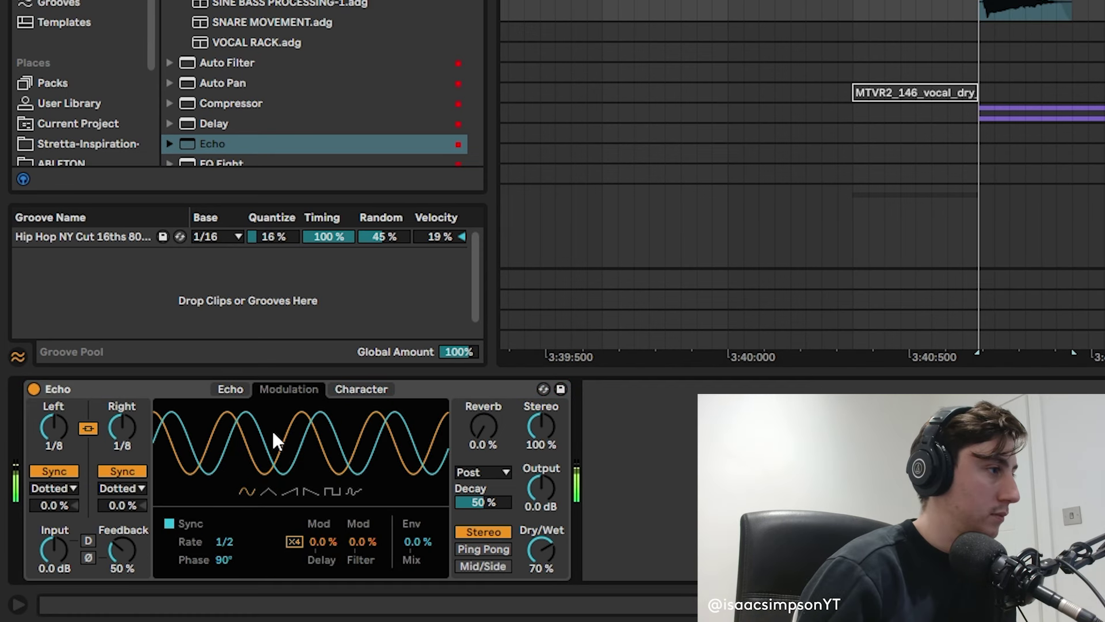
click(221, 557)
key(Delete)
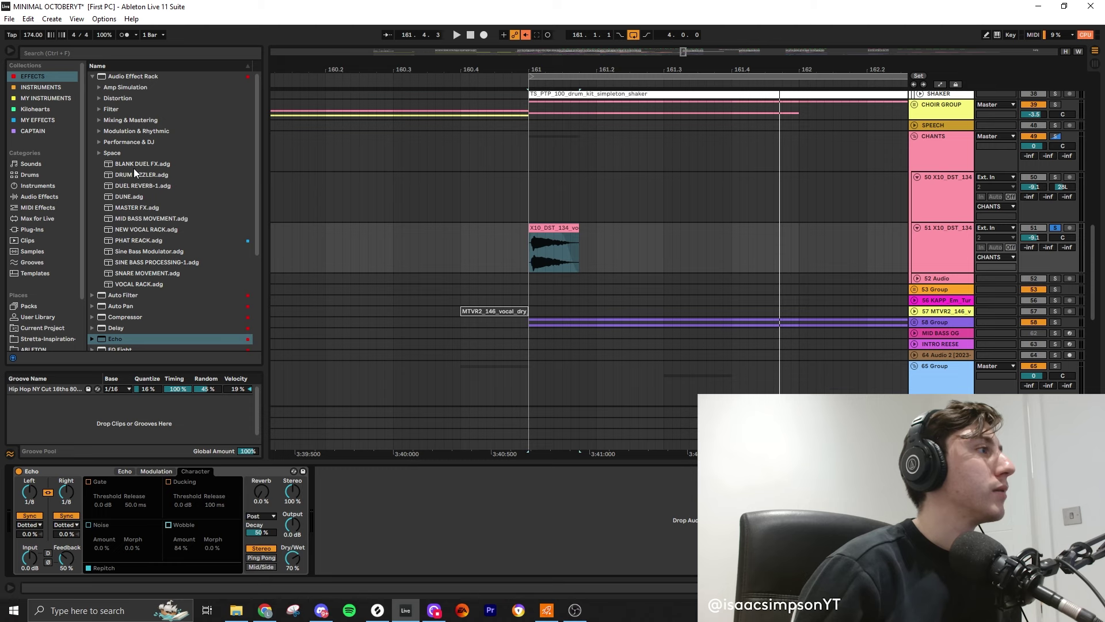
- Add an Auto Pan with 54% amount and 48.6° phase, set the Echo to Ping Pong with 71% feedback, and play the chant
scroll(133, 229, down, 5)
drag(124, 159, 407, 262)
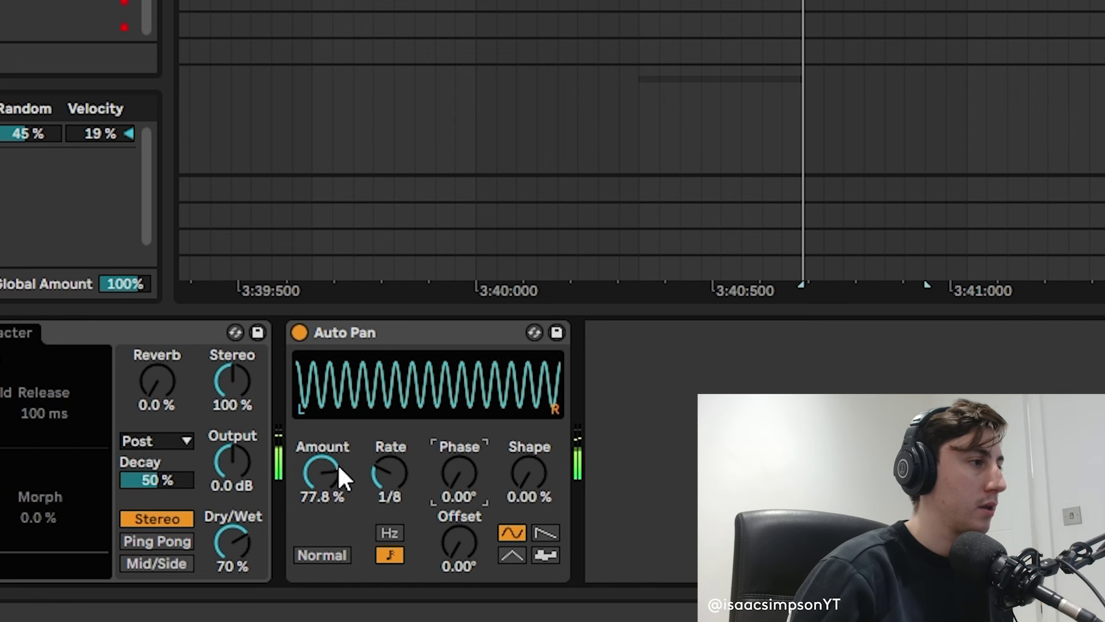
drag(329, 529, 329, 525)
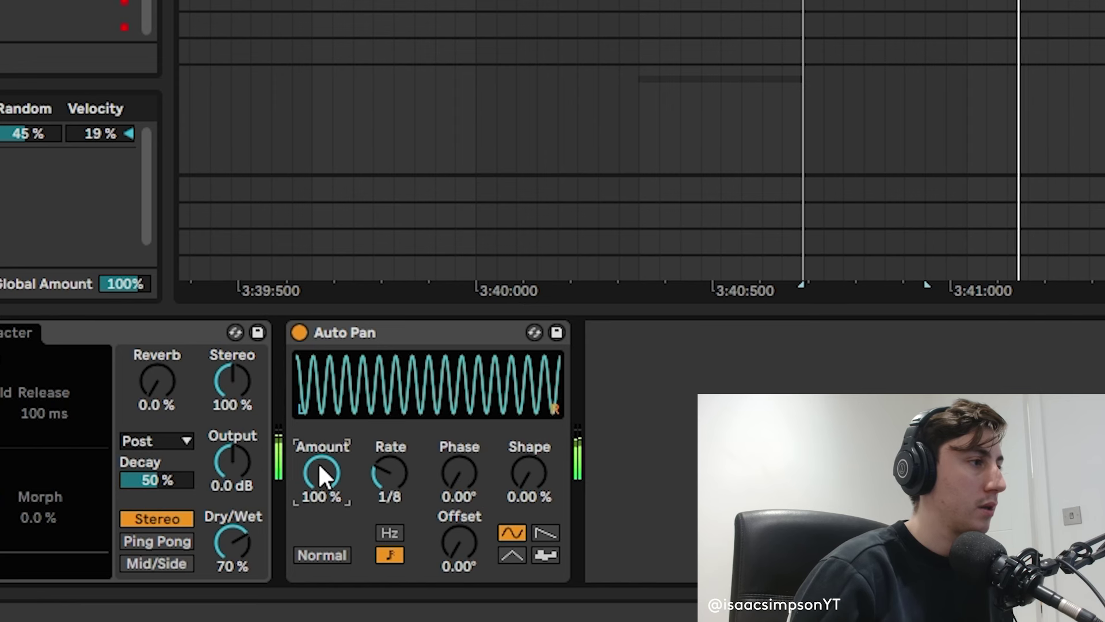
drag(404, 472, 338, 475)
click(169, 539)
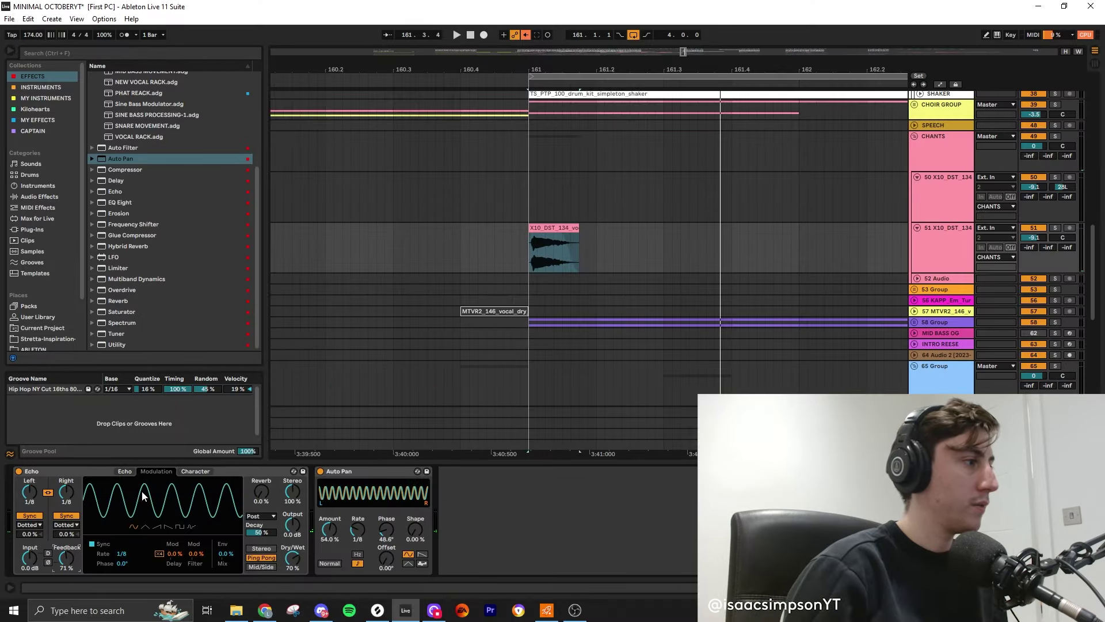
click(482, 245)
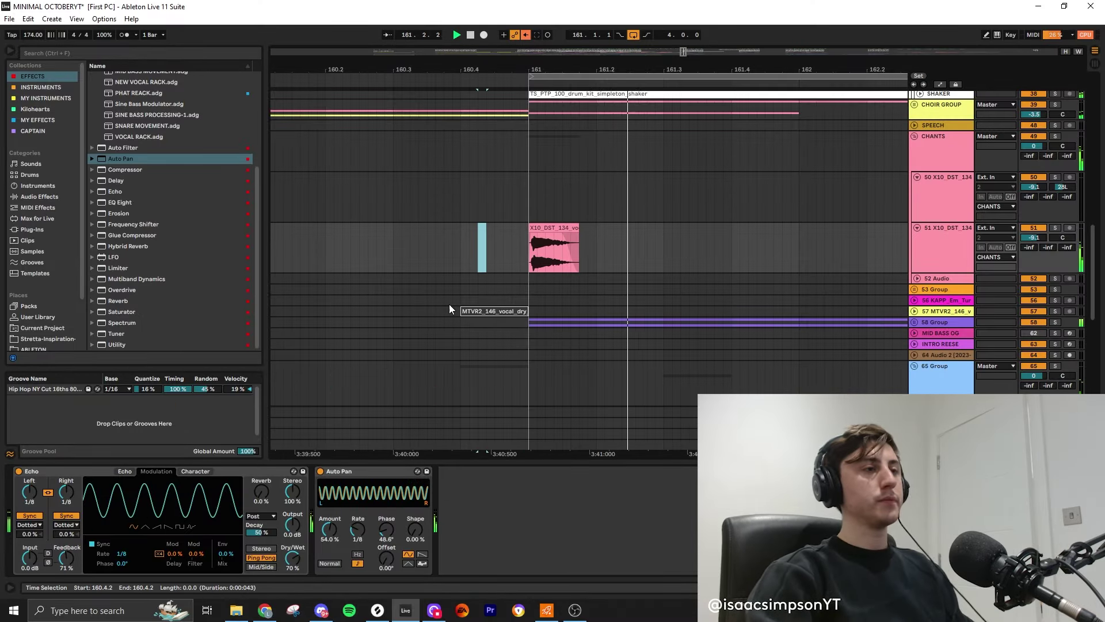
- Repeat the PORTAL clips of bars 161 to 165 from bar 165 and remove the copied section at 166.4
scroll(503, 271, down, 3)
scroll(503, 272, up, 2)
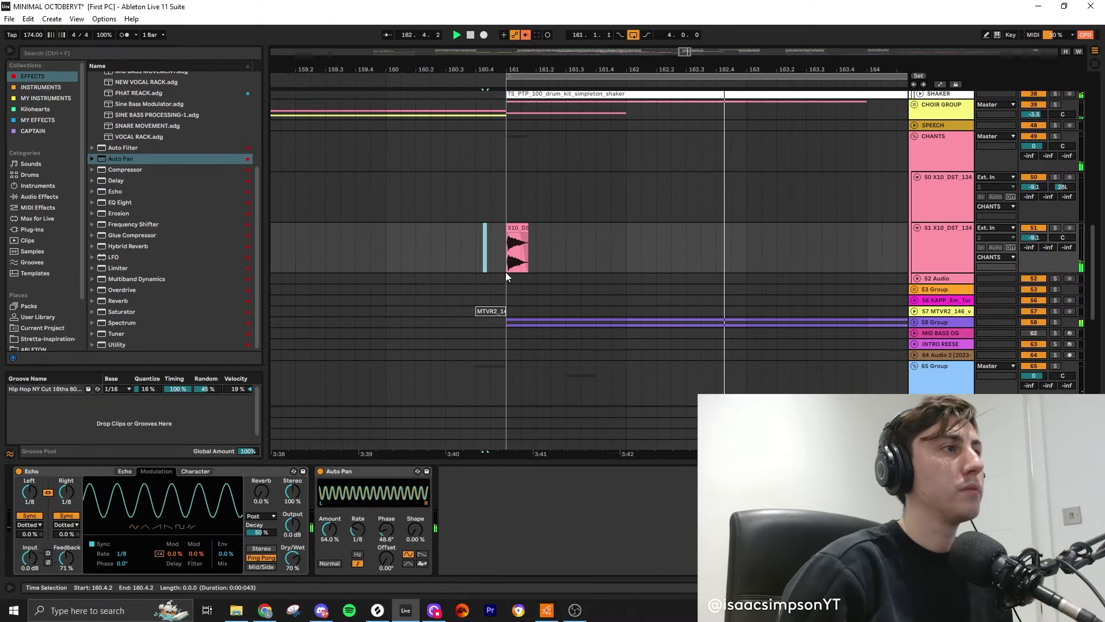
scroll(525, 262, down, 5)
scroll(751, 313, up, 5)
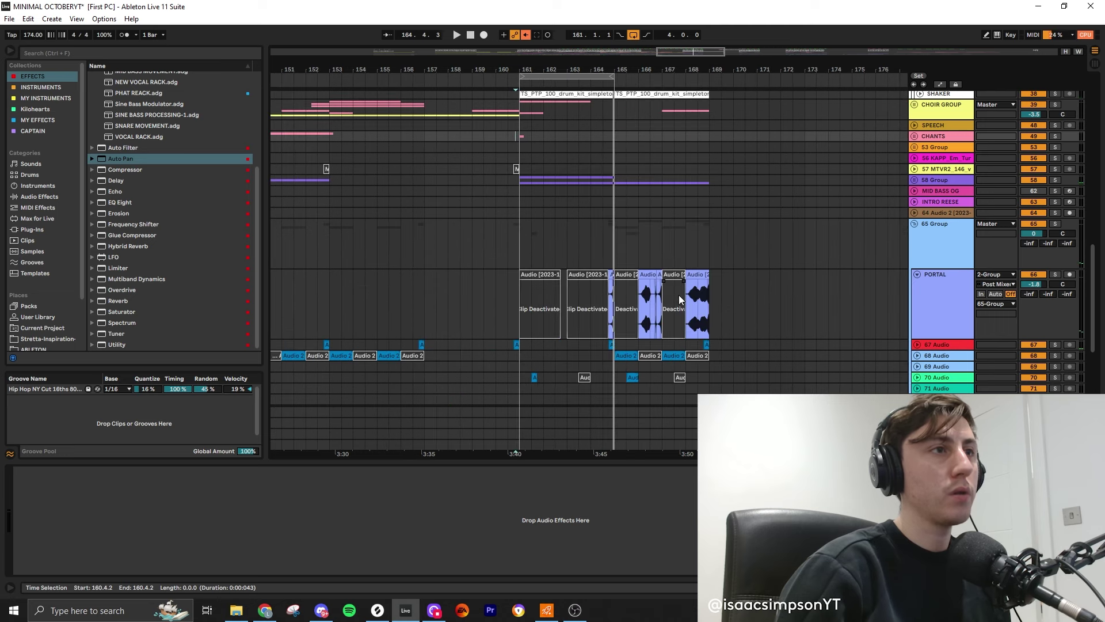
click(608, 275)
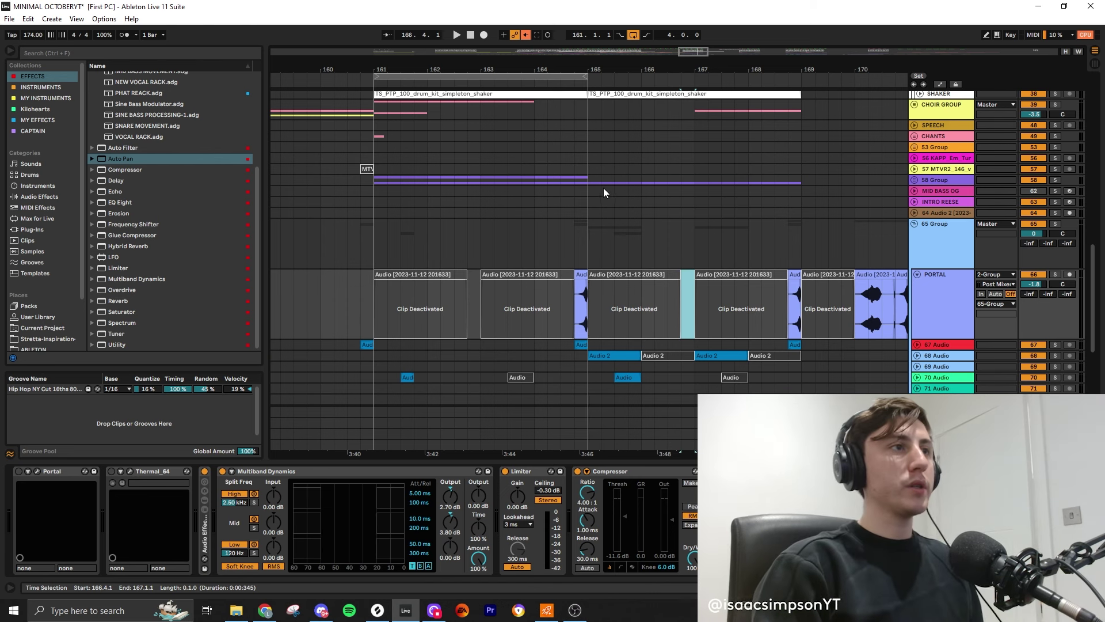
- Duplicate the 58 Group bass clips of bars 161 to 165 across bars 165 to 169
key(ctrl+alt+l)
scroll(645, 254, left, 2)
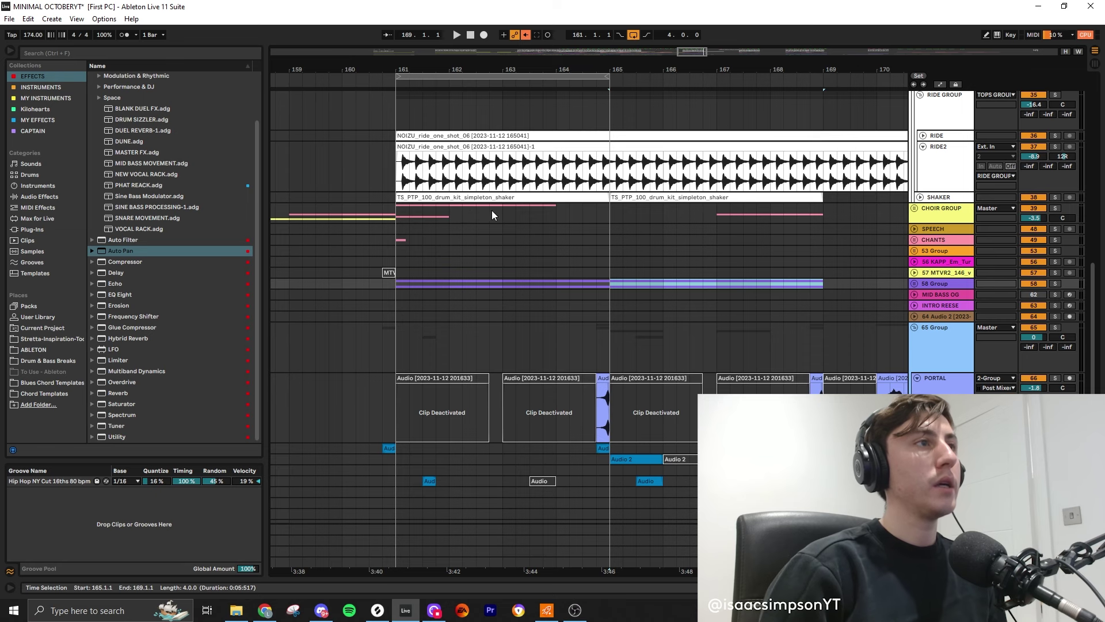
scroll(492, 210, up, 4)
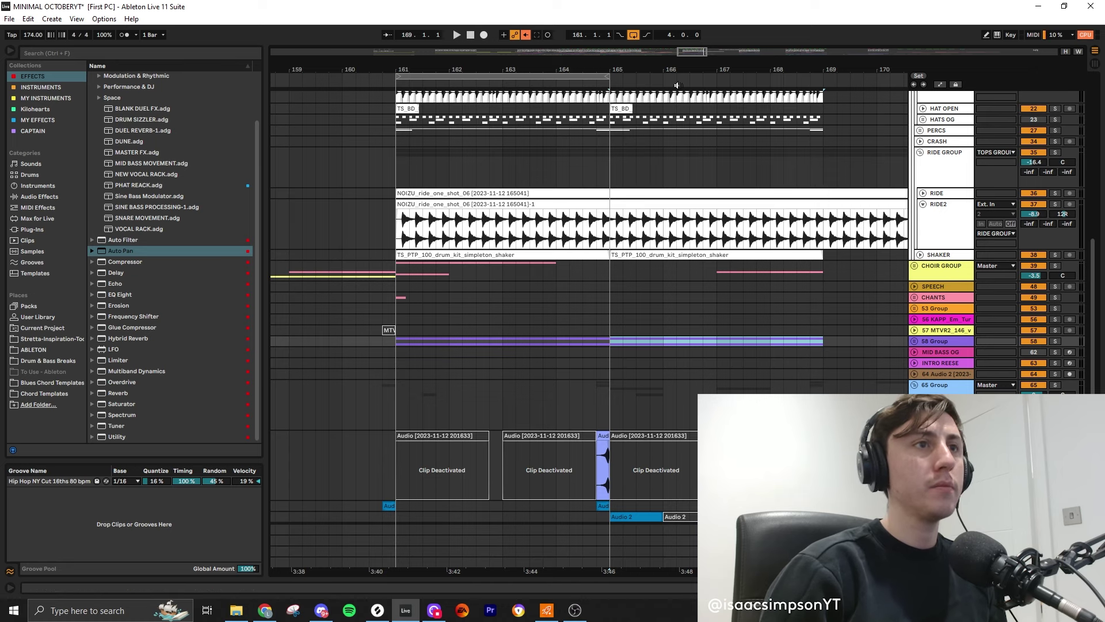
- Set the loop to bars 161 to 169, play the section, and select its clips up to the ride tracks
shift+click(733, 252)
key(ctrl+l)
key(space)
key(minus)
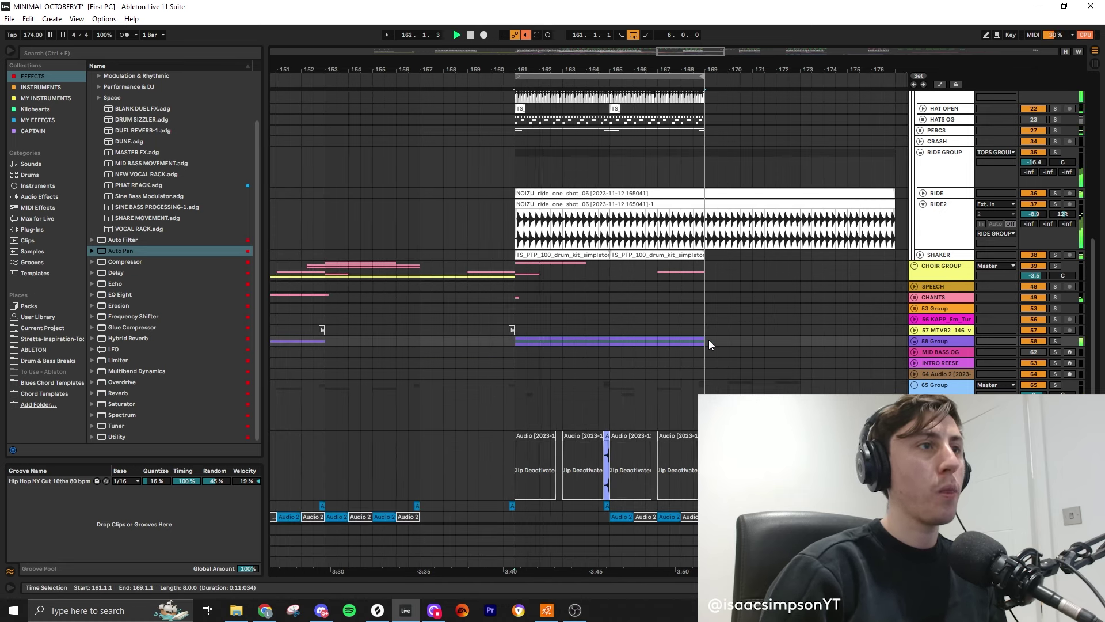
drag(700, 339, 518, 203)
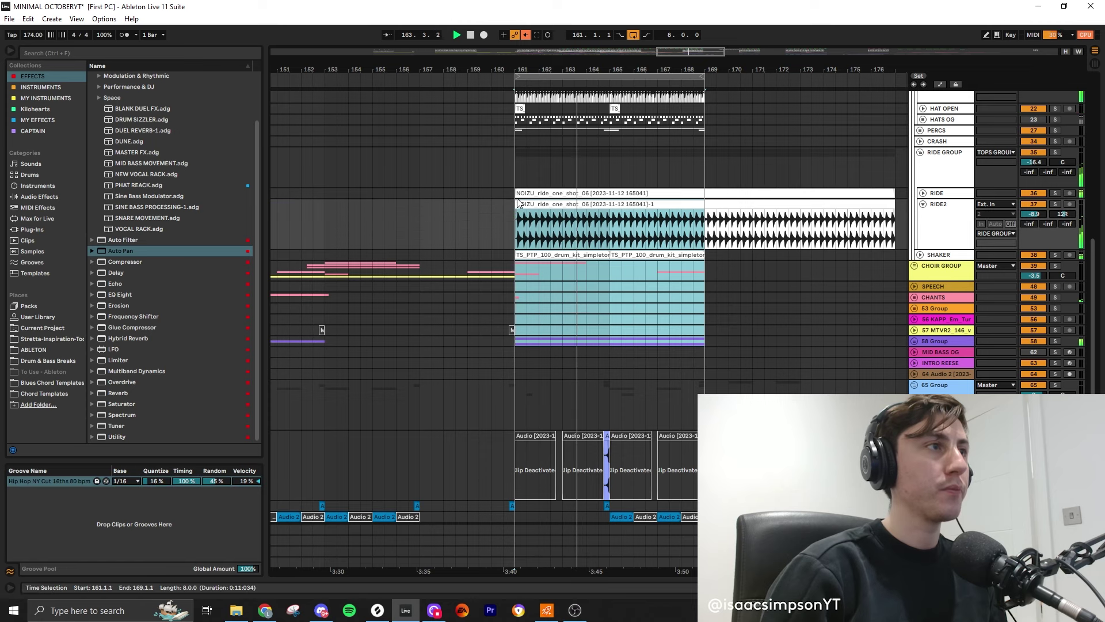
- Play the leftover material from bar 184 and look over its drum and percussion tracks
scroll(634, 231, up, 10)
click(728, 281)
key(space)
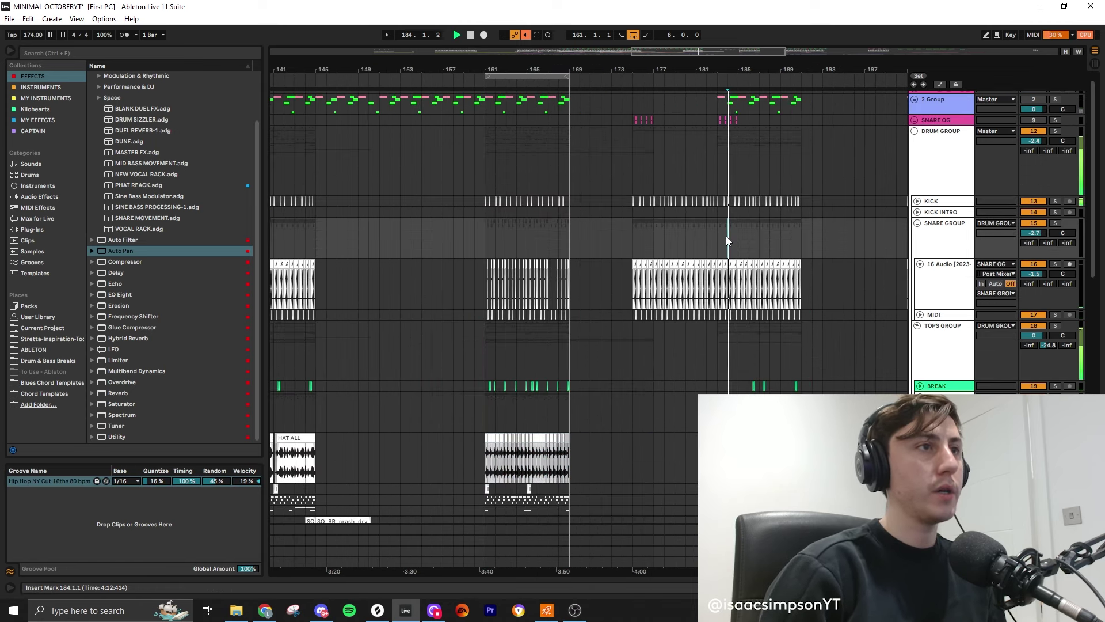
scroll(752, 324, down, 5)
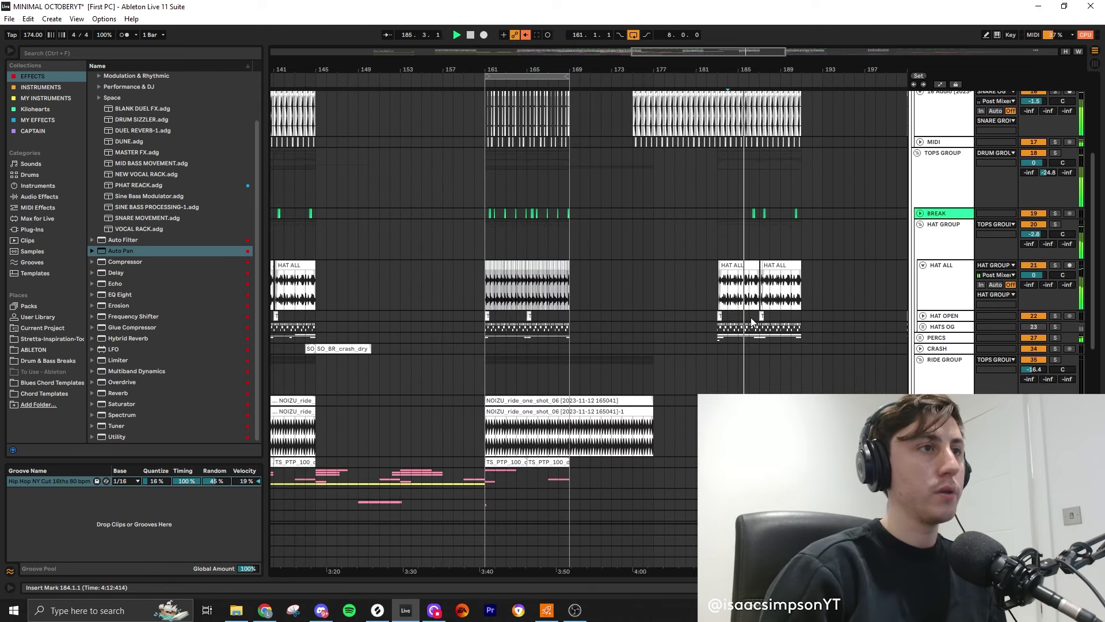
scroll(751, 316, down, 3)
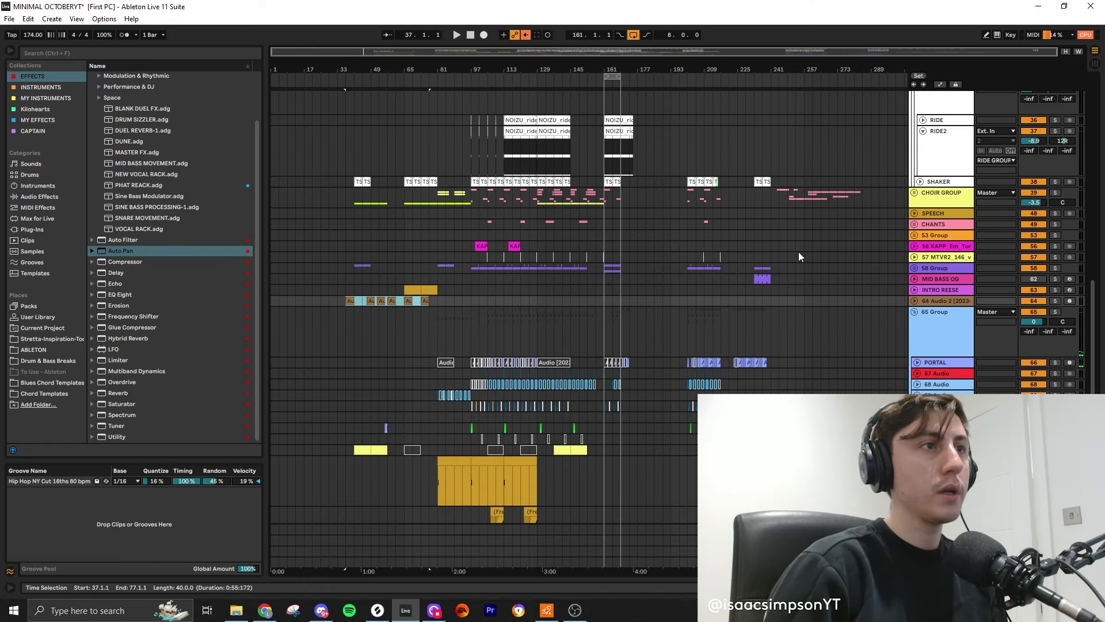
- Delete the leftover old clips from bar 197 onward across the tracks
click(799, 251)
drag(908, 409, 871, 452)
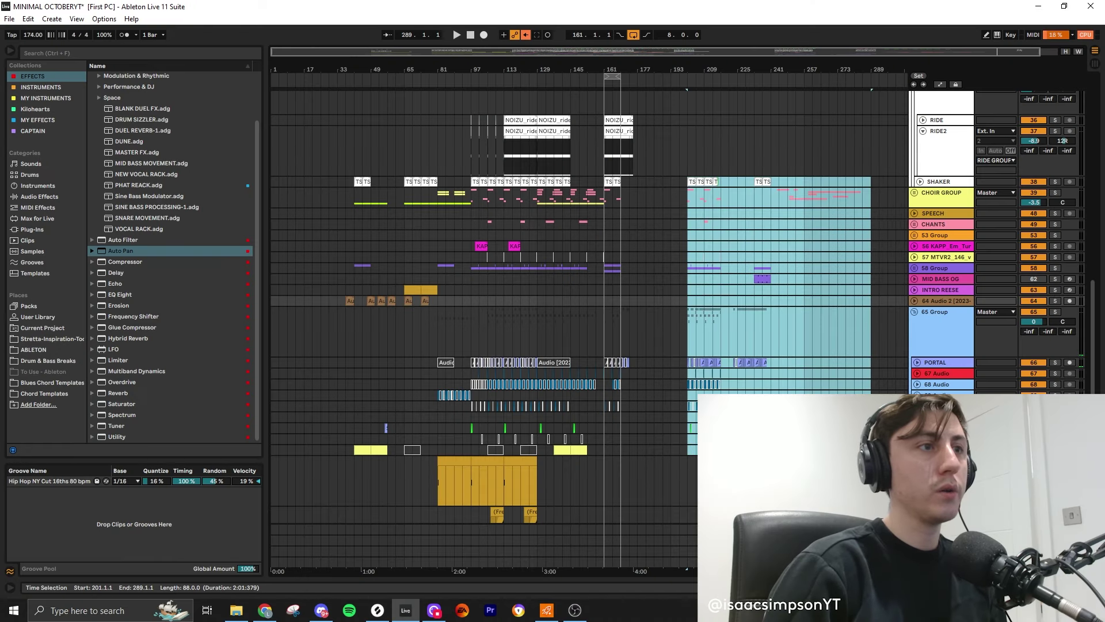
click(760, 182)
drag(682, 246, 794, 403)
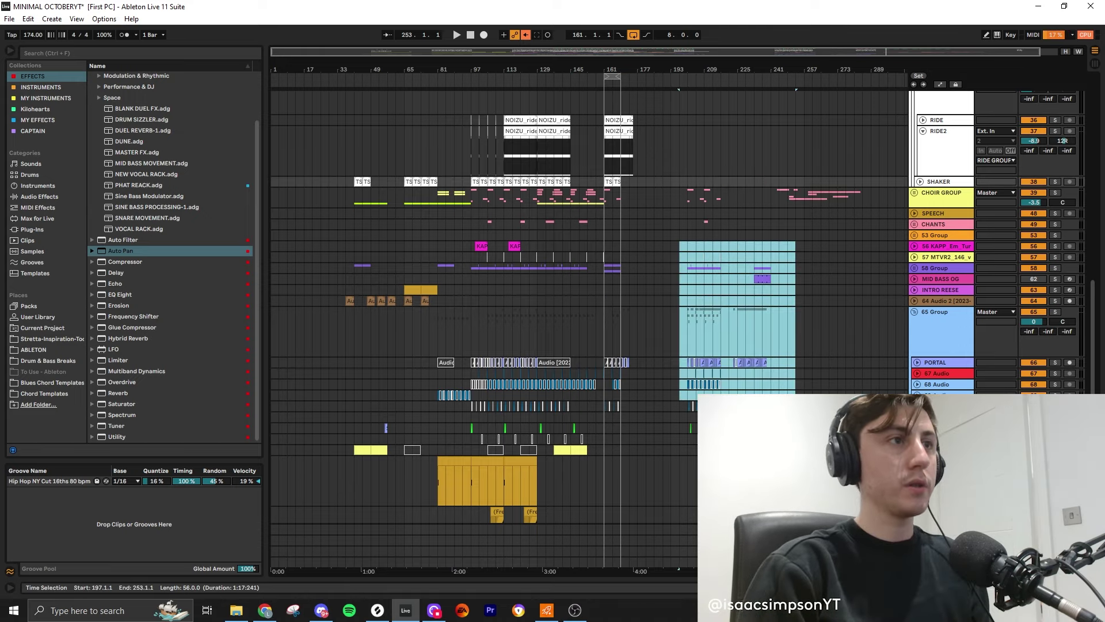
- Unfold the CHOIR and CHANTS groups and remove the repeated vocal chant clips from bar 168 onward
click(915, 192)
key(plus)
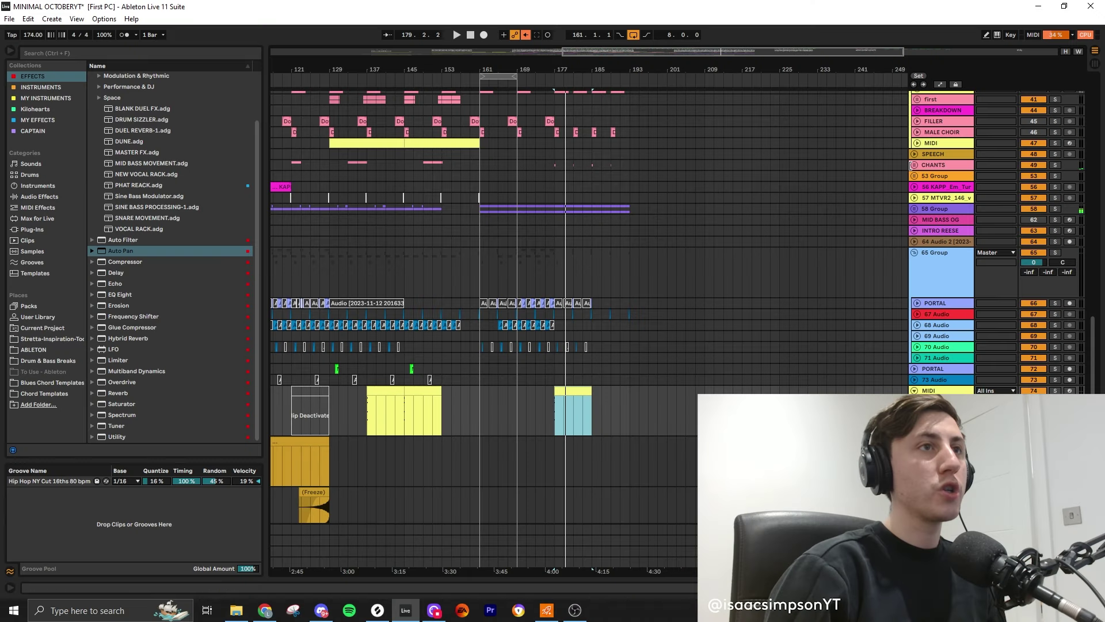
click(915, 165)
scroll(505, 283, up, 3)
drag(516, 283, 734, 285)
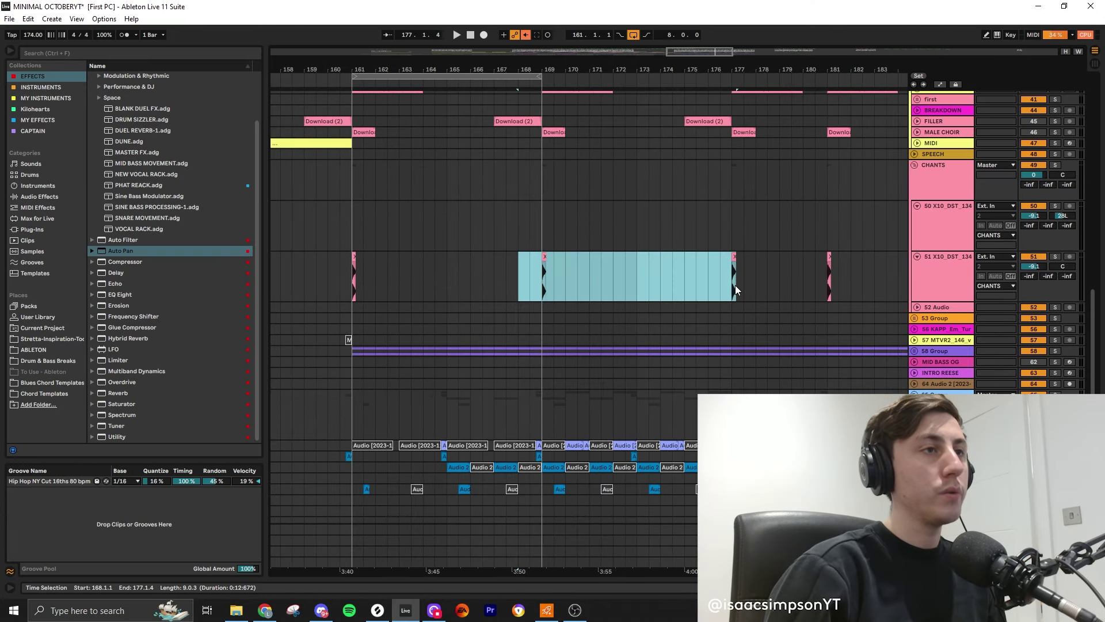
- Duplicate the yellow MIDI clip of bars 177 to 185, and copy the gold MIDI clip to bar 161 with a Freeze clip leading into it
scroll(730, 283, down, 2)
key(ctrl+d)
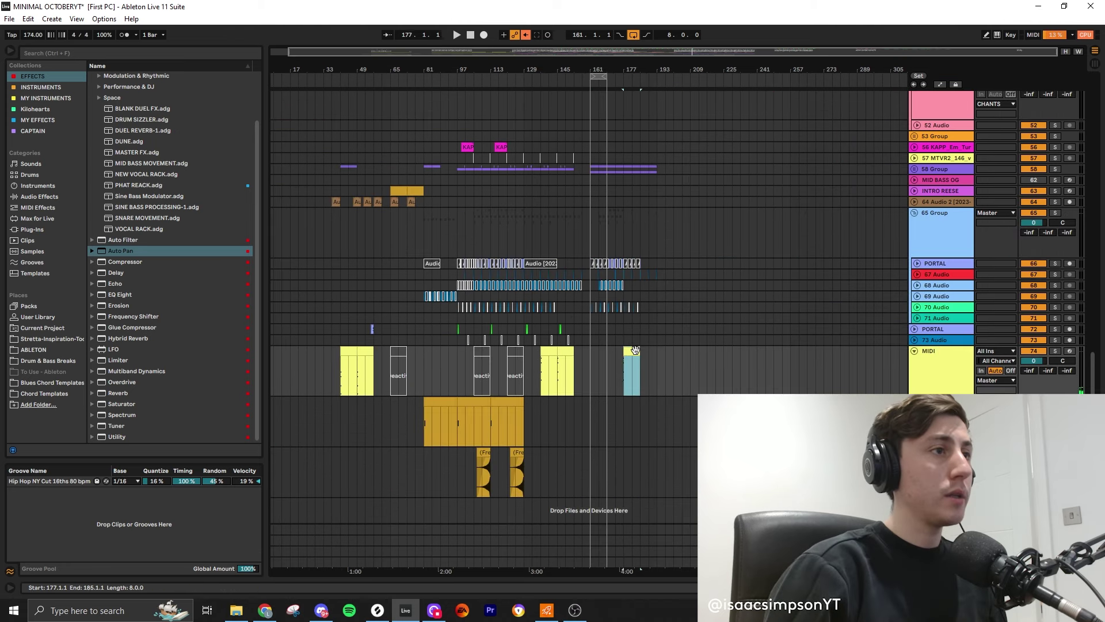
click(503, 407)
drag(503, 407, 603, 407)
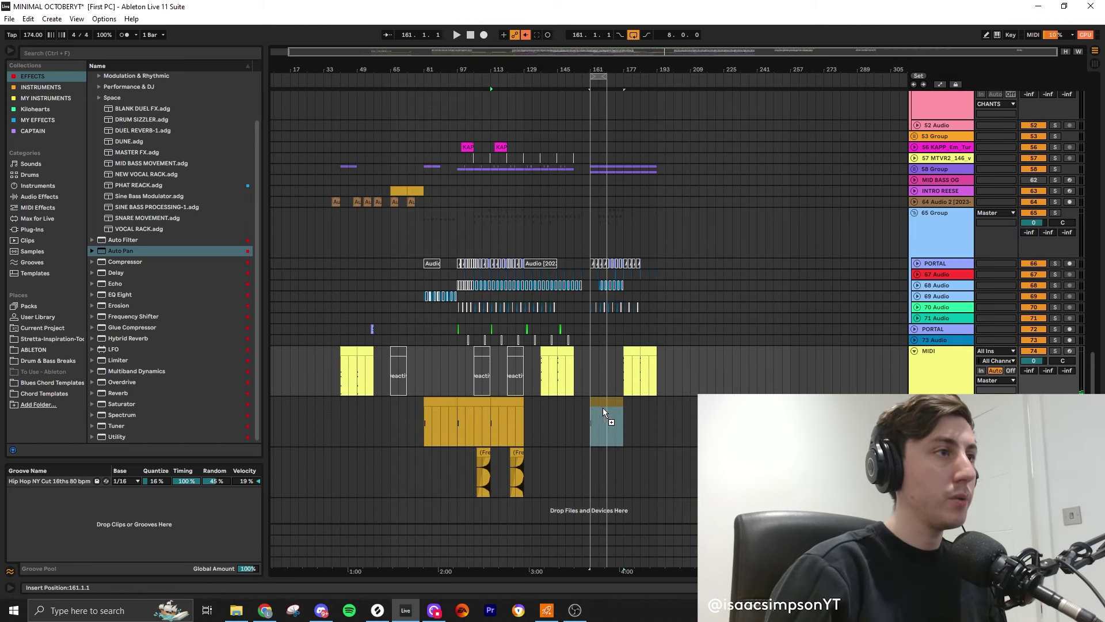
drag(517, 472, 592, 460)
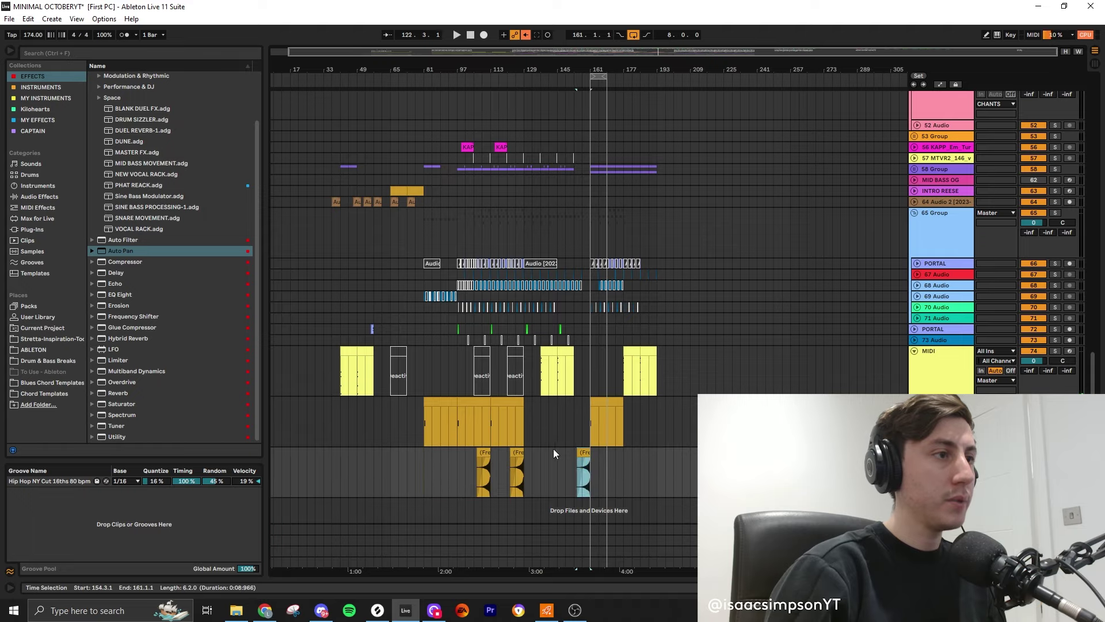
- Copy the SO_BR_crash_dry clips to bars 160 and 176 on the CRASH track
scroll(613, 449, up, 5)
scroll(613, 445, down, 8)
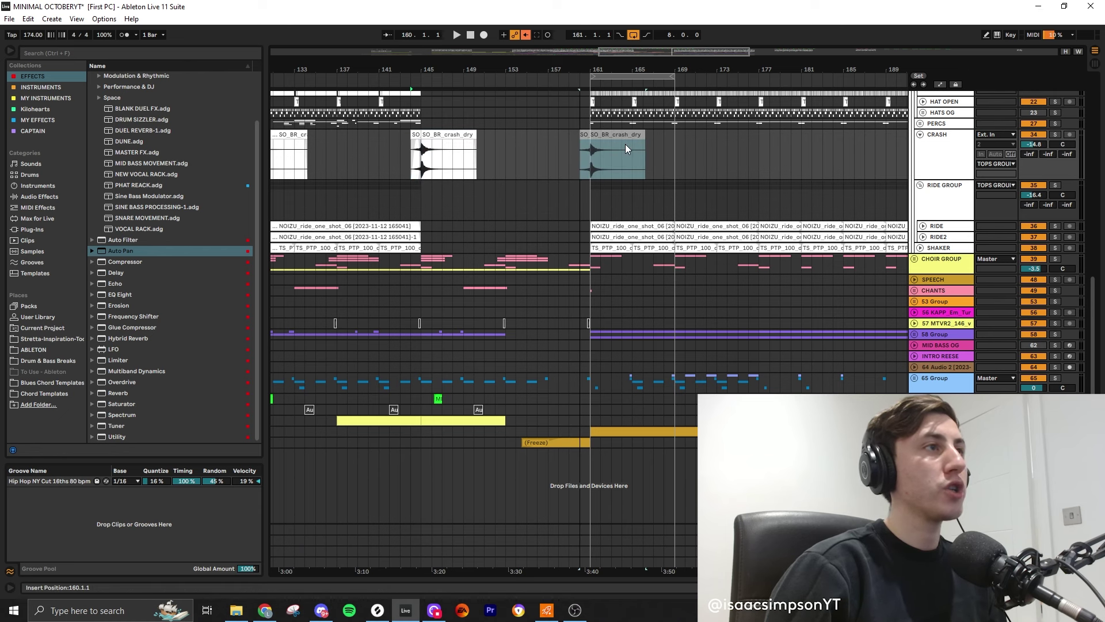
drag(626, 144, 794, 145)
- Place the SSL_fx_riser_i_saw_you clip at 95.3.4 on the RISER track and trim its end to bar 97
scroll(751, 208, down, 3)
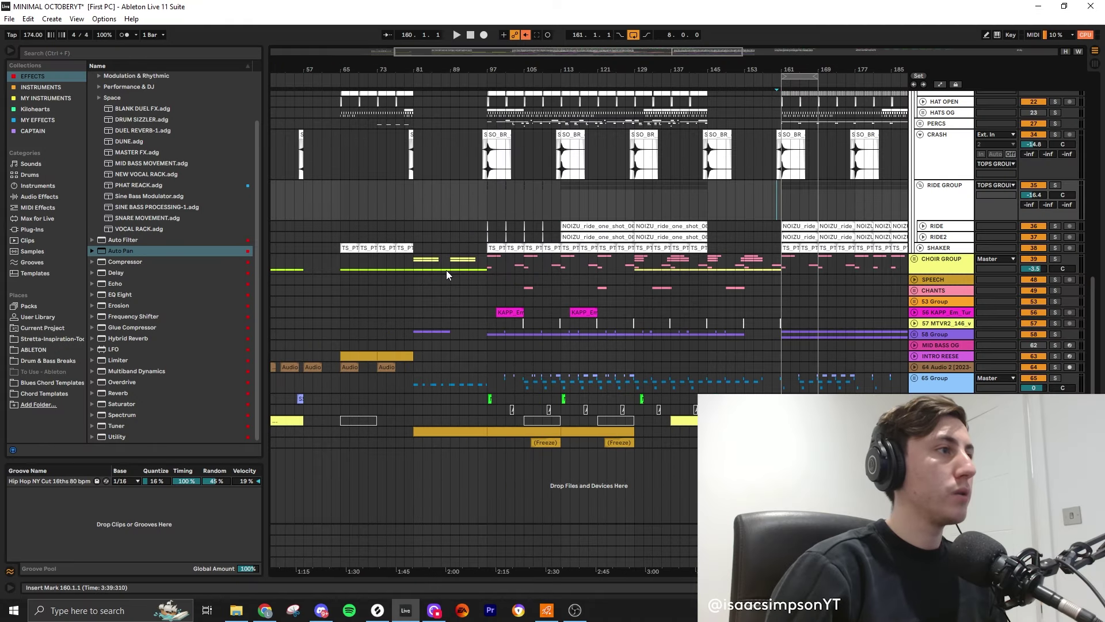
scroll(455, 271, up, 3)
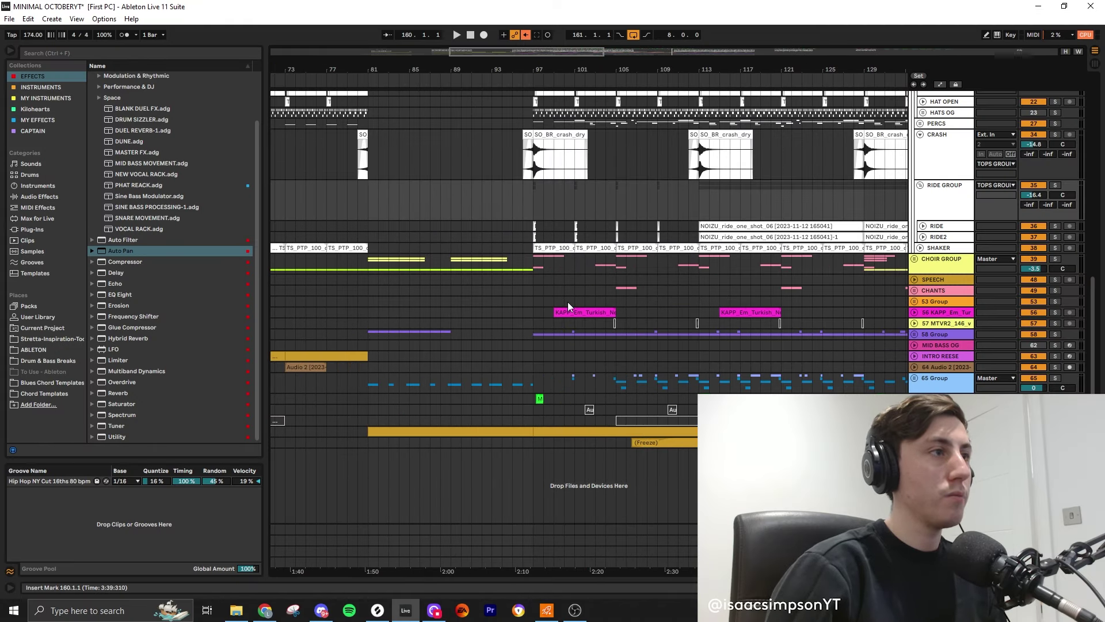
scroll(567, 302, up, 3)
scroll(545, 287, up, 5)
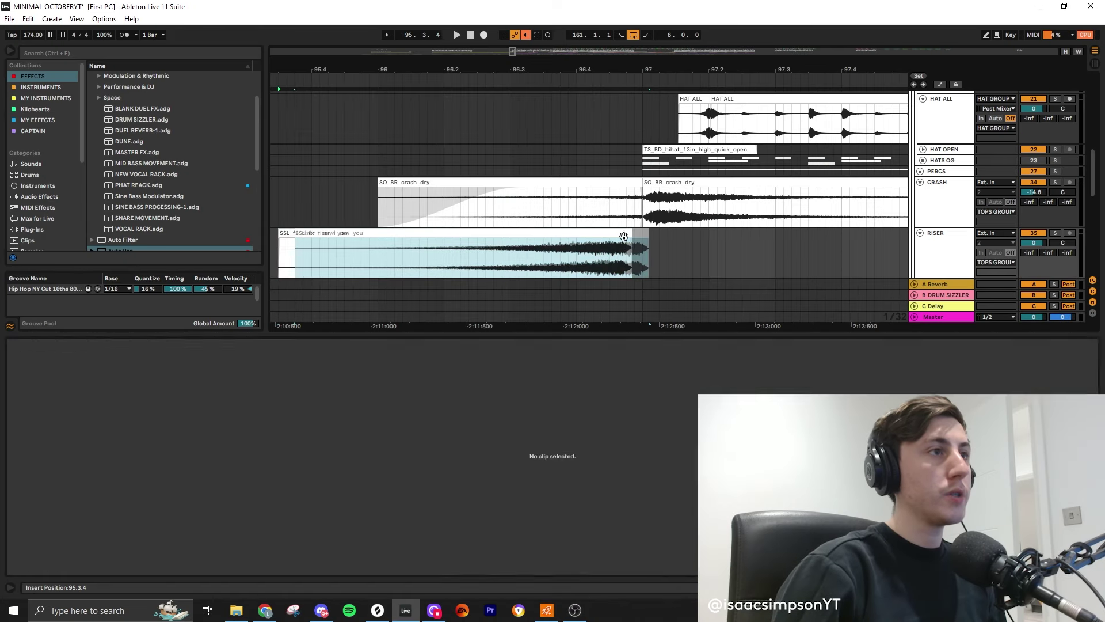
click(651, 239)
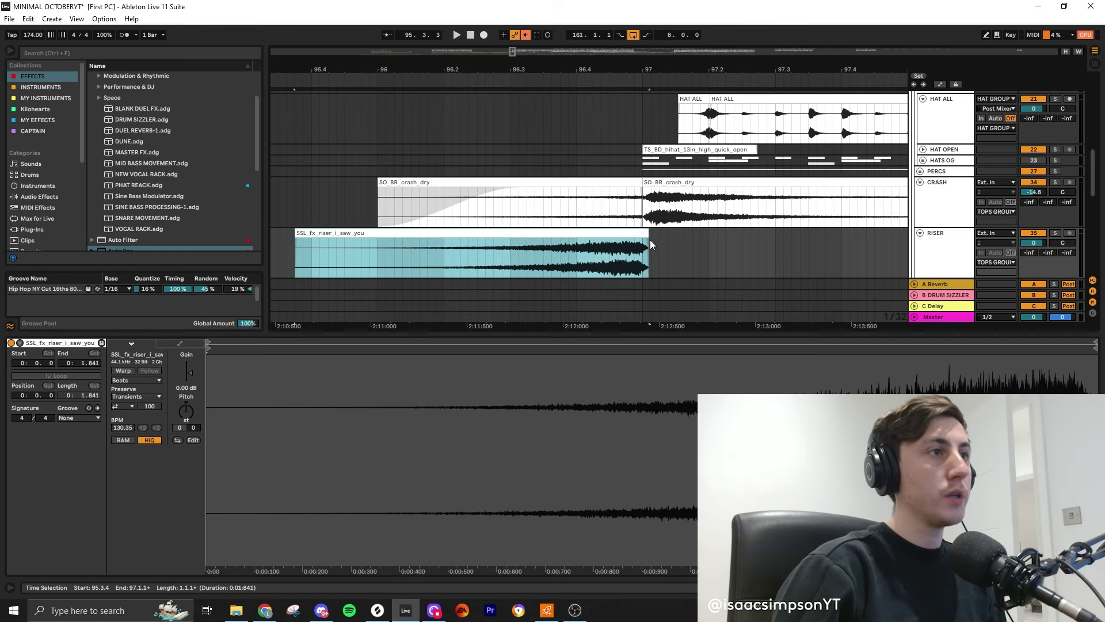
drag(650, 241, 644, 242)
scroll(580, 258, down, 3)
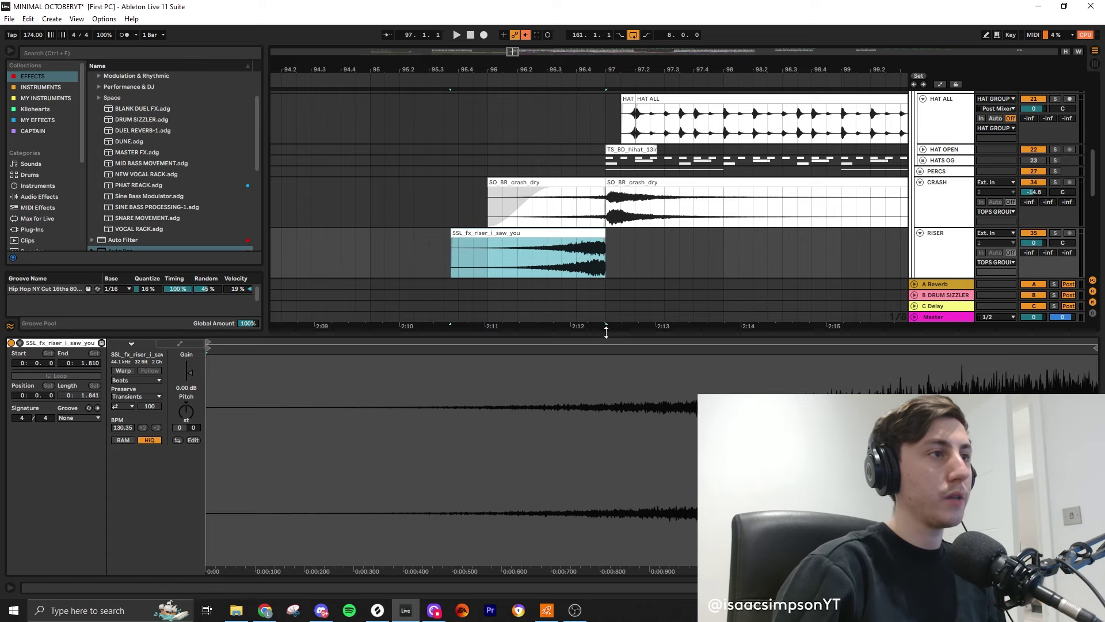
key(ctrl+alt+l)
scroll(574, 333, down, 5)
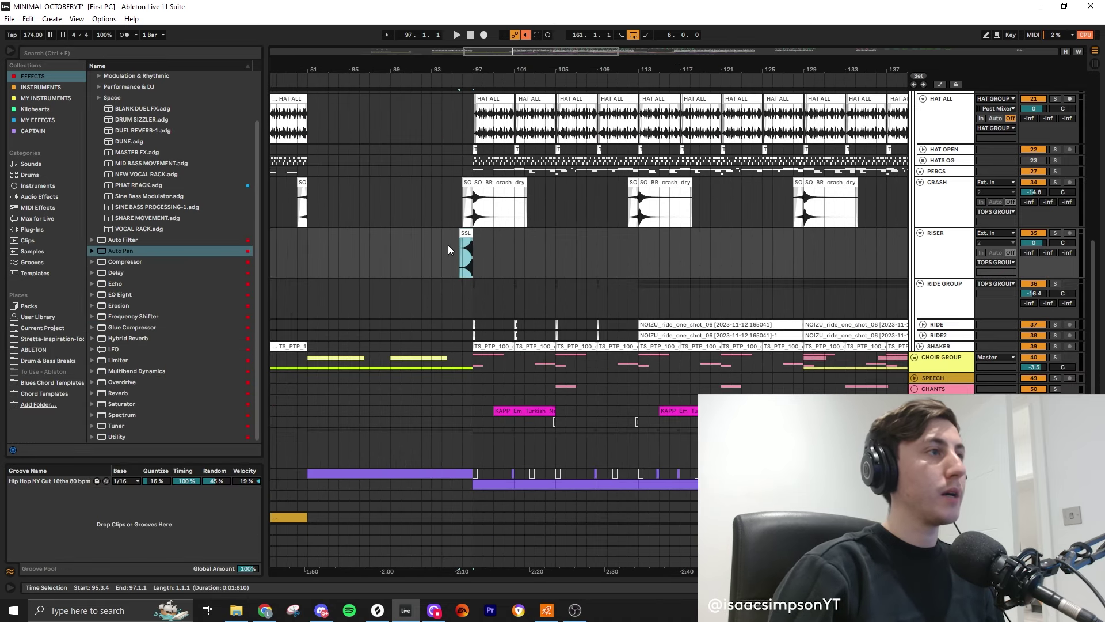
- Play the riser from bar 95 and set the RISER track volume to -2.2 dB
click(448, 250)
key(space)
scroll(426, 333, down, 2)
scroll(399, 330, down, 1)
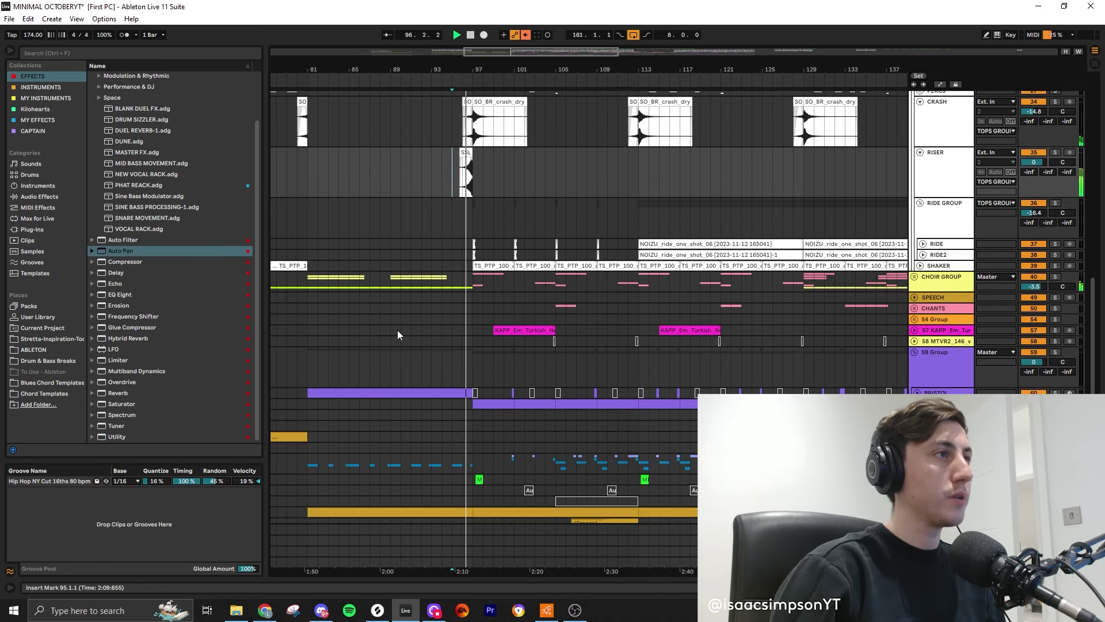
scroll(397, 334, down, 1)
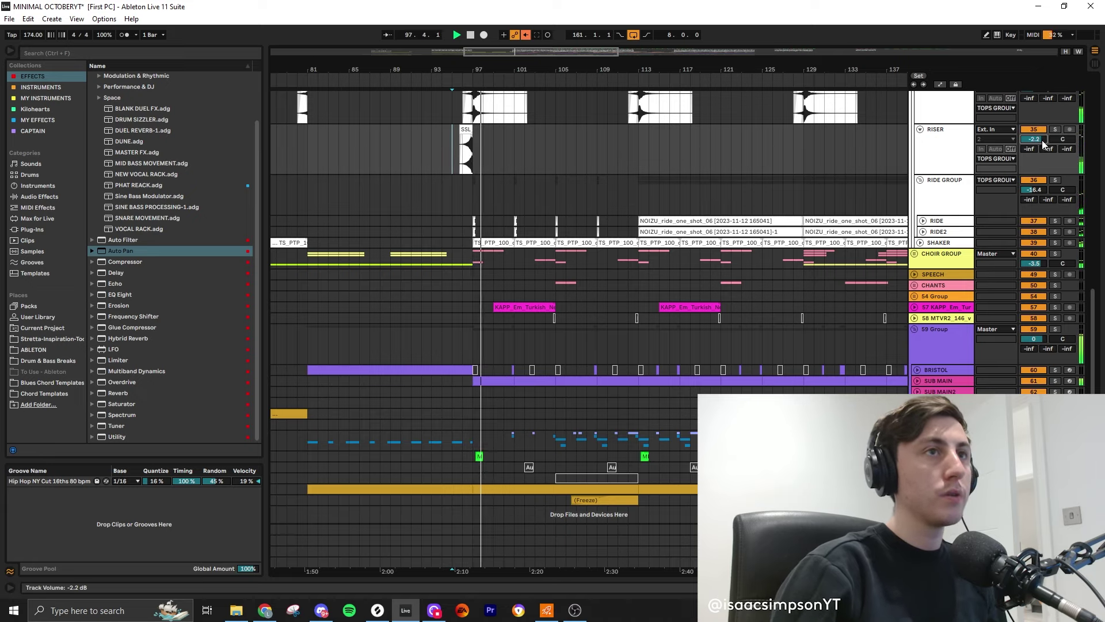
- Fold the CHOIR GROUP and play the transition from bar 96 with the DRUM GROUP soloed
scroll(483, 330, down, 1)
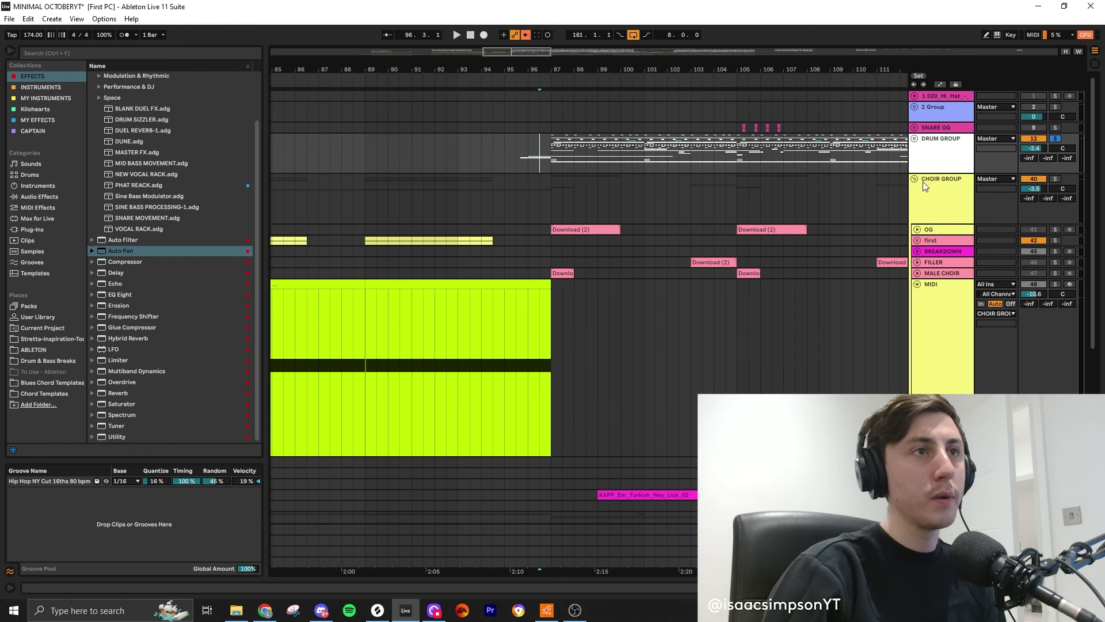
click(915, 179)
key(space)
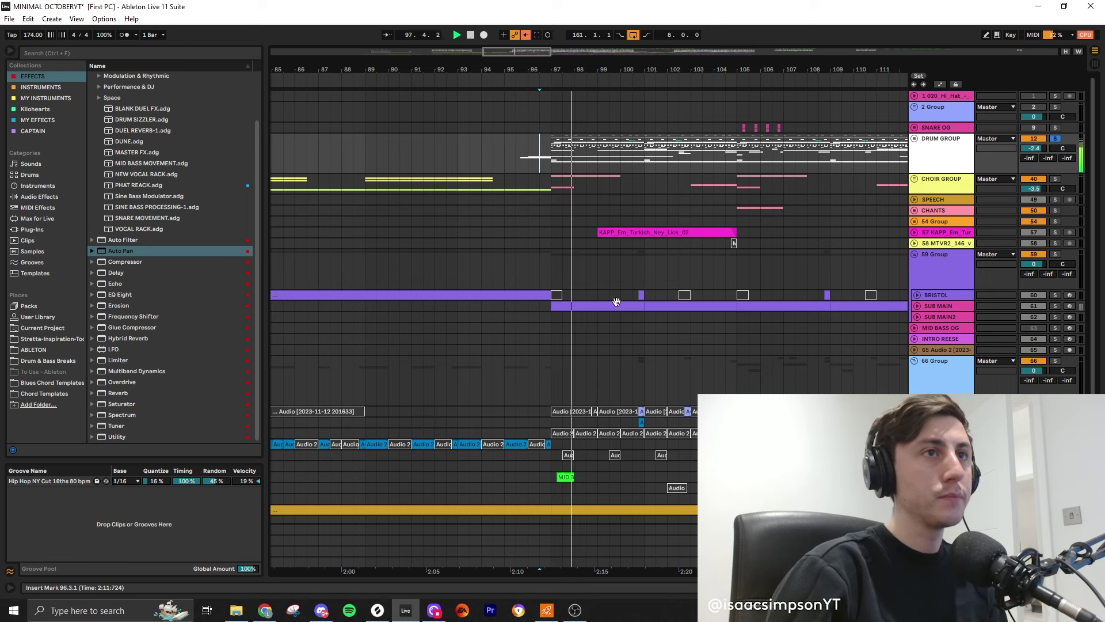
scroll(549, 350, down, 2)
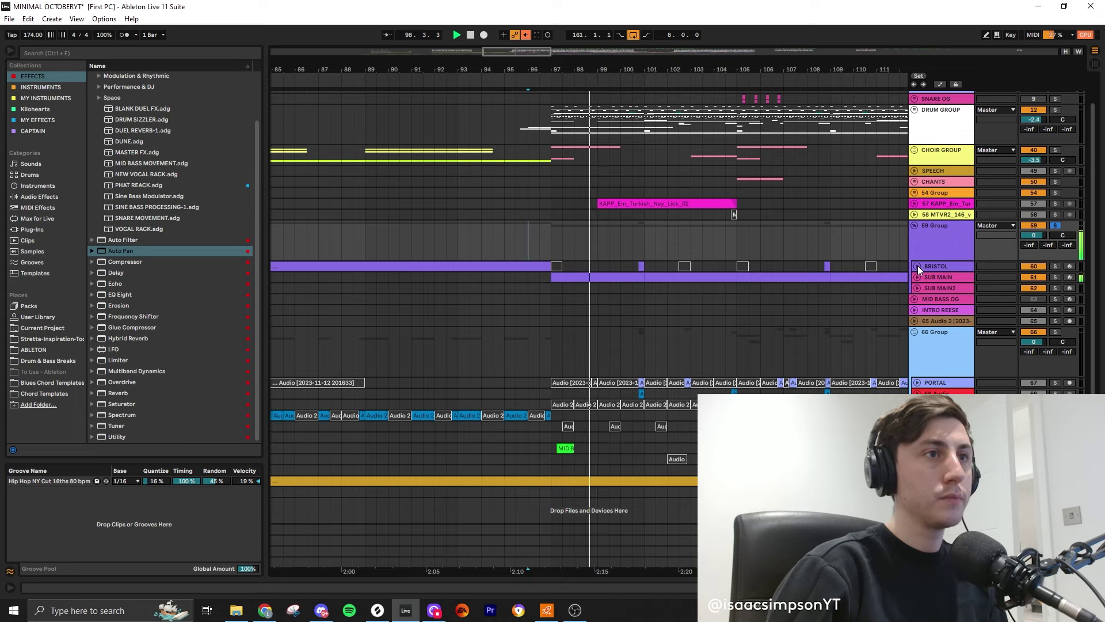
- Solo the 66 Group and automate the BLANK DUEL FX chain volume on the 70 Audio track around bar 97
click(1055, 332)
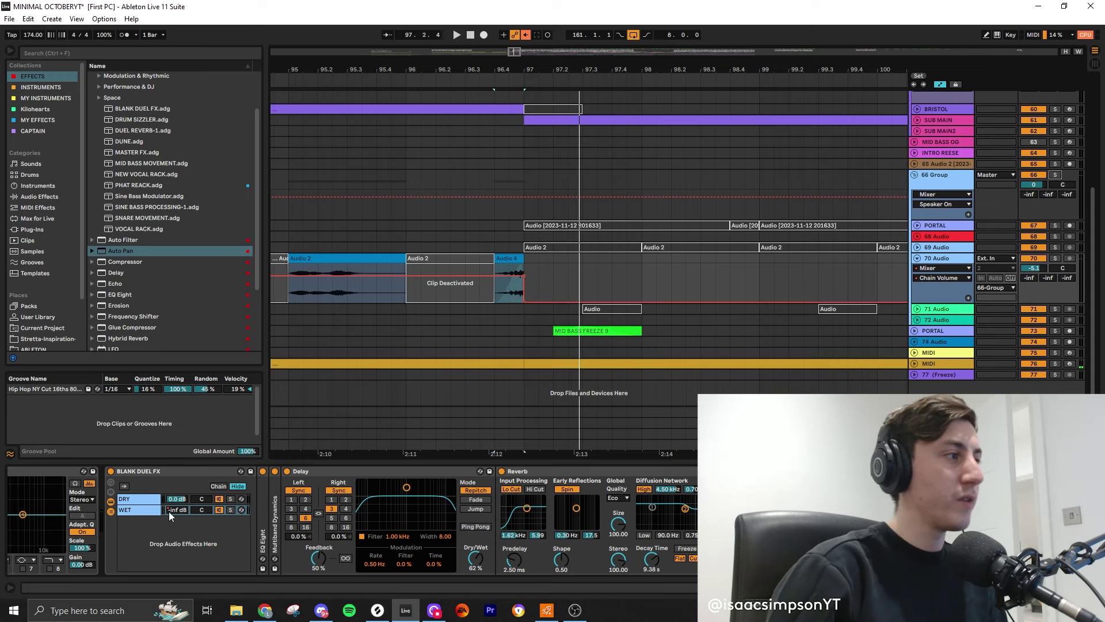
click(414, 221)
click(409, 226)
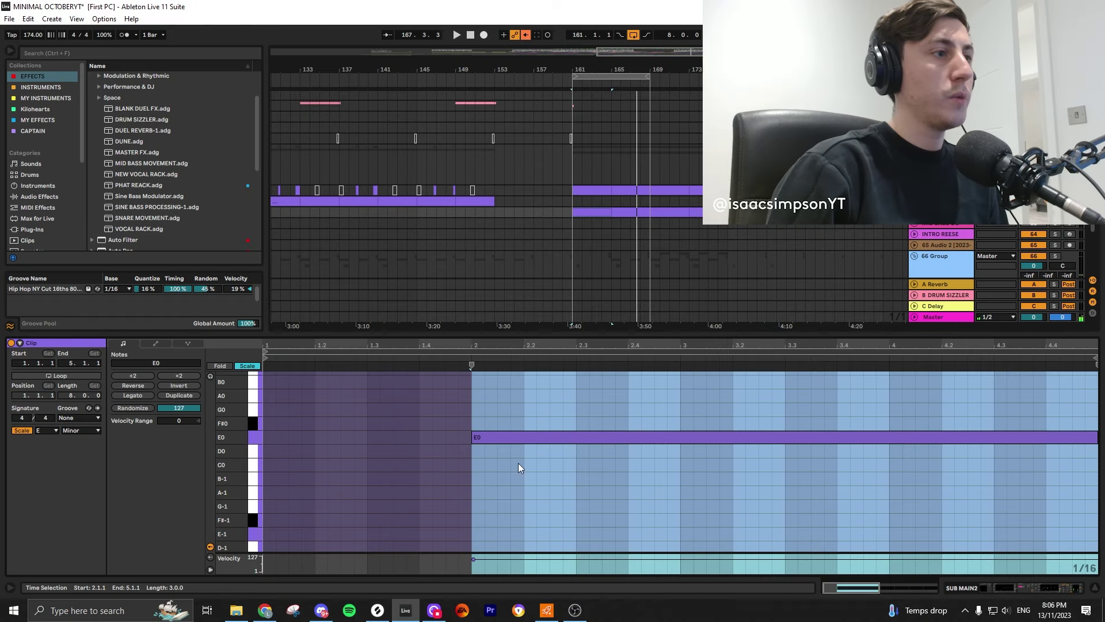
- Reshape the SUB MAIN2 clip into E0 notes from 1 to 2 and 2.2 to 4, and duplicate bars 161 to 165
scroll(502, 455, down, 2)
drag(468, 437, 388, 437)
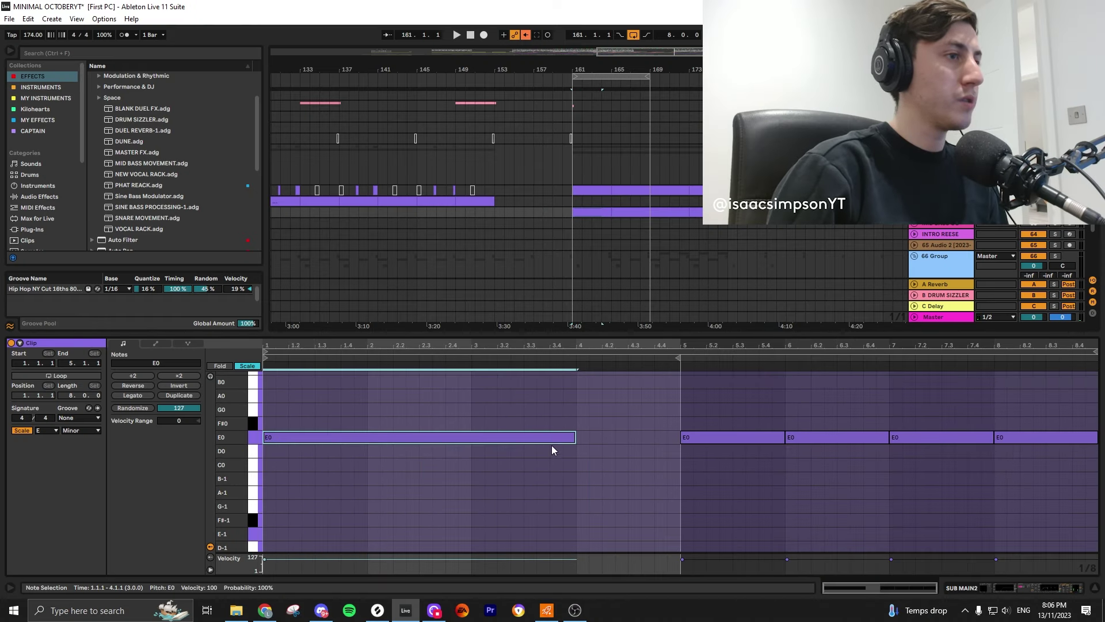
scroll(582, 449, up, 4)
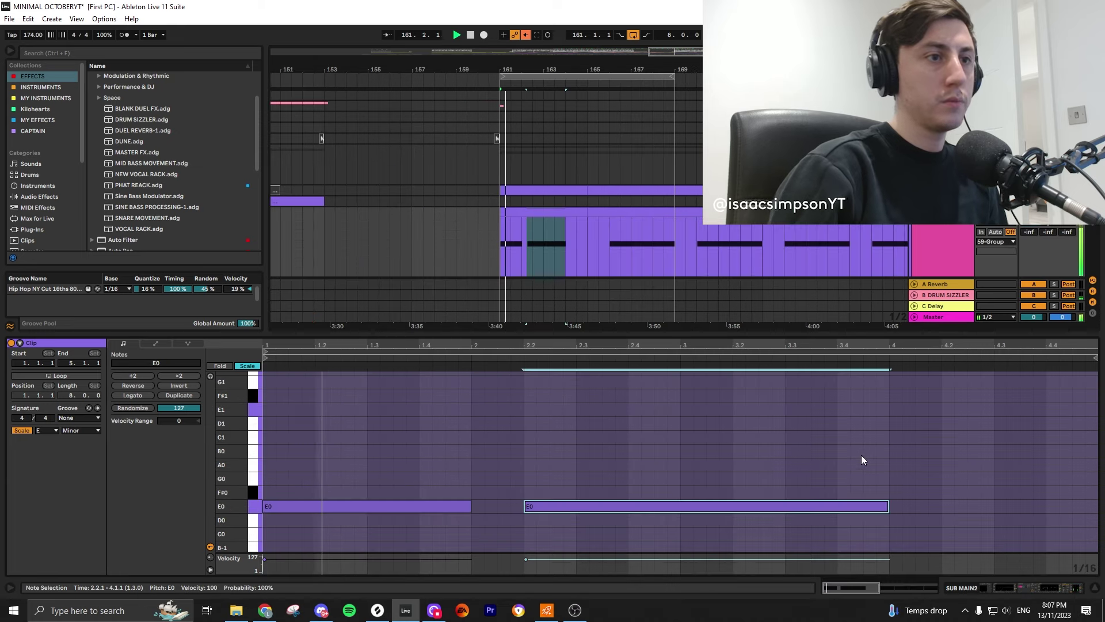
click(834, 449)
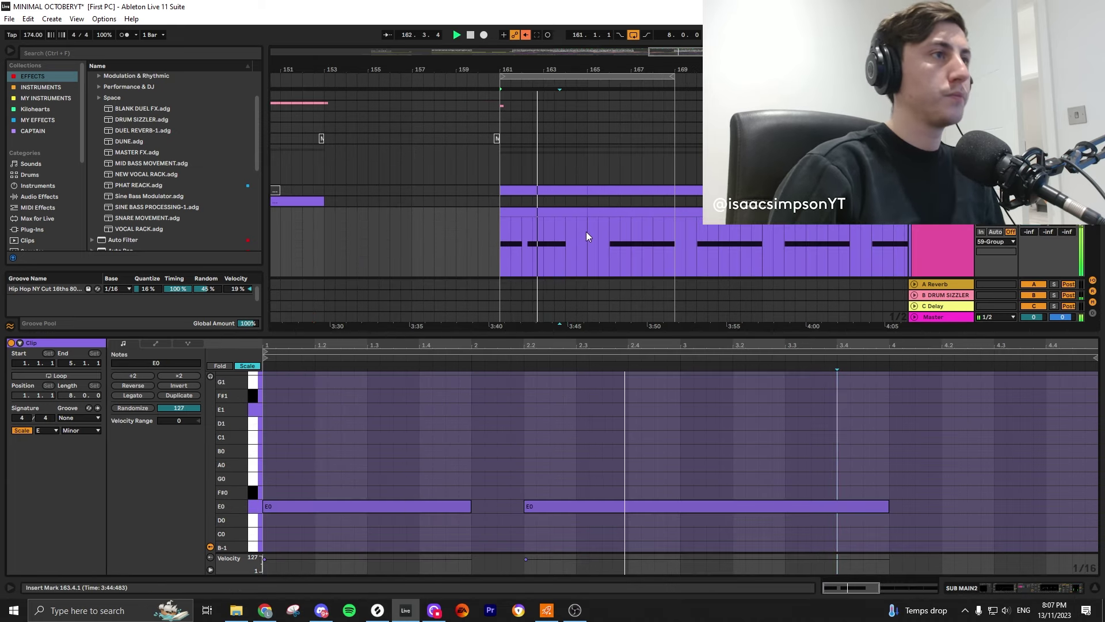
drag(586, 235, 506, 244)
key(ctrl+d)
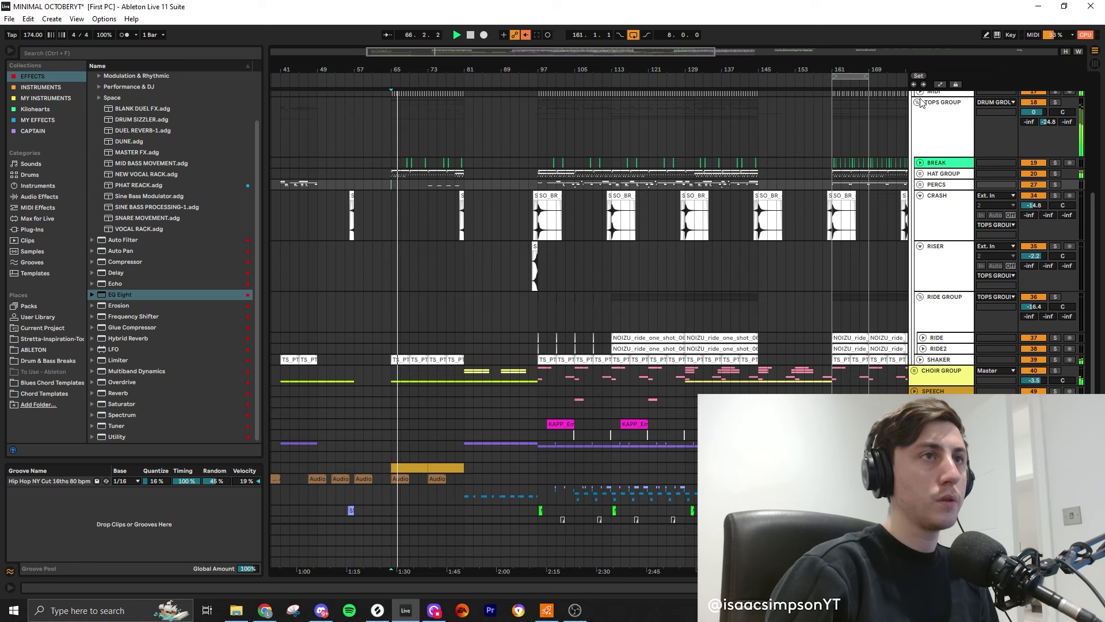
- Automate the INTRO REESE track's high-pass Auto Filter frequency to fall from bar 65 to bar 81, and fold the track
click(918, 102)
scroll(424, 299, up, 6)
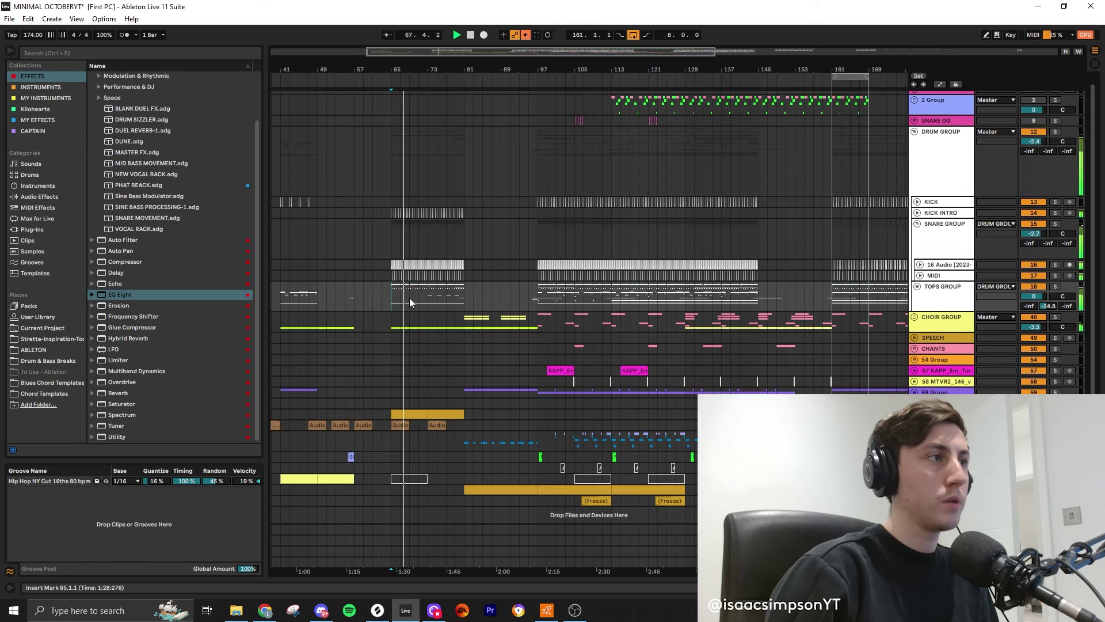
double_click(944, 433)
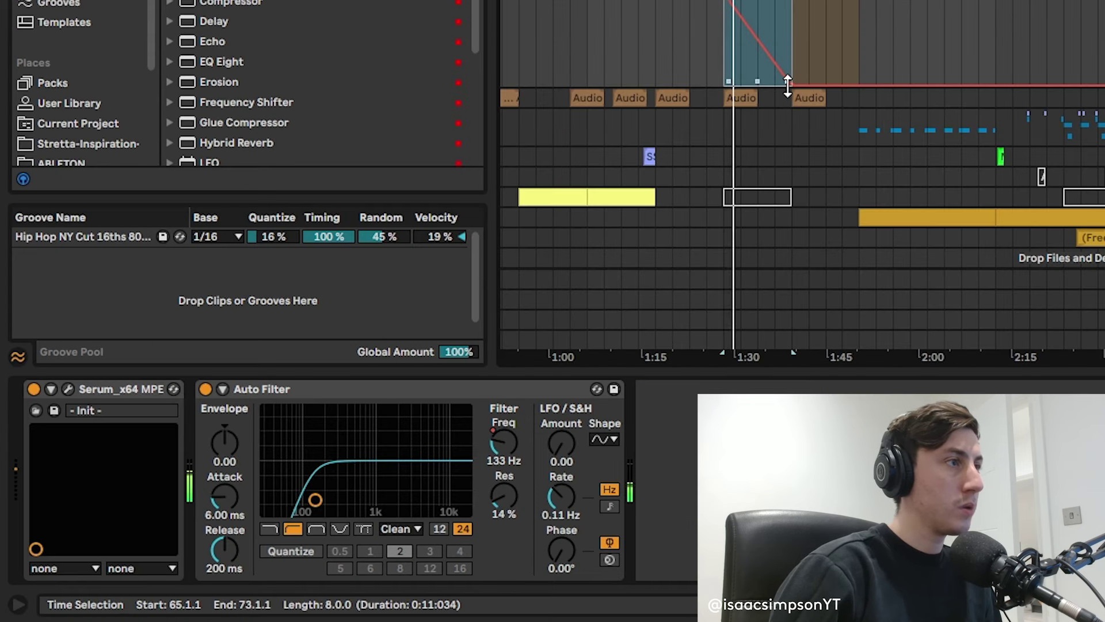
drag(788, 82, 858, 85)
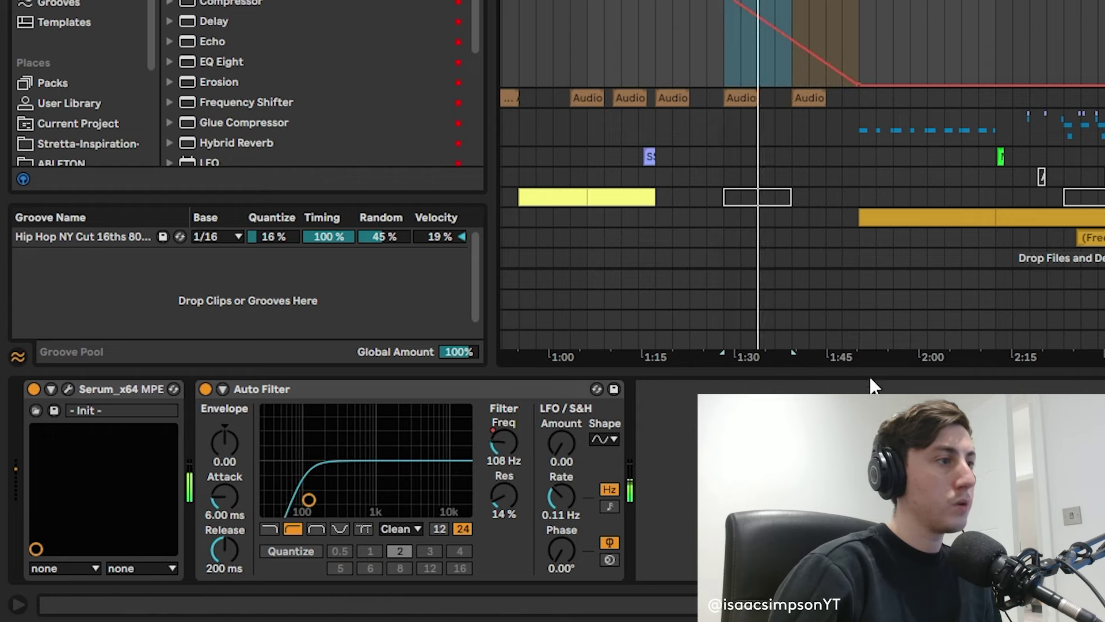
key(ctrl+alt+l)
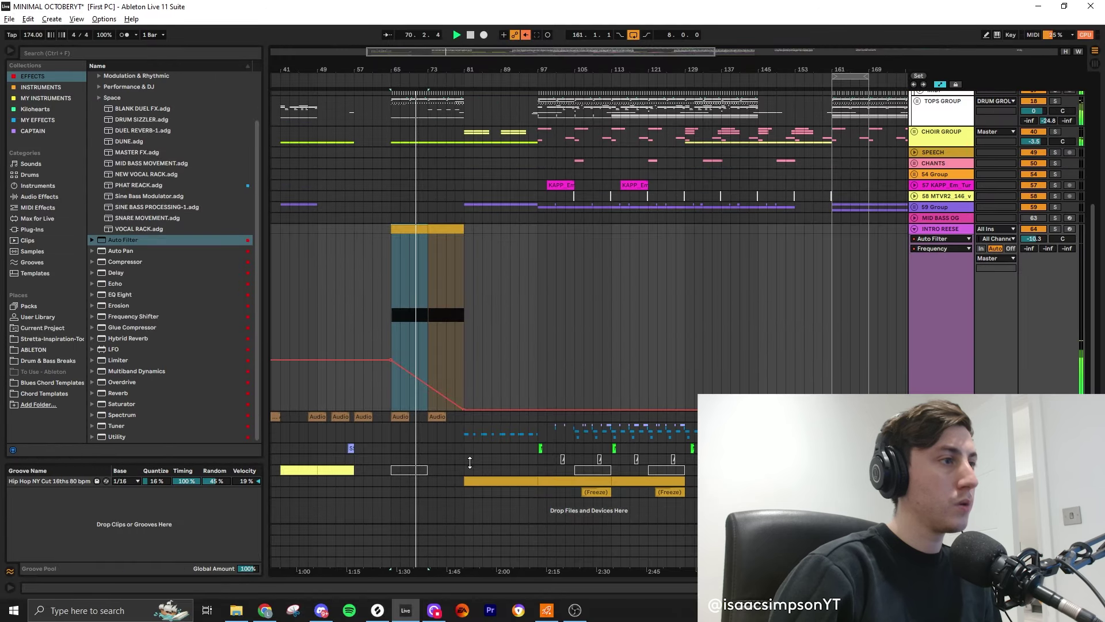
scroll(453, 414, up, 2)
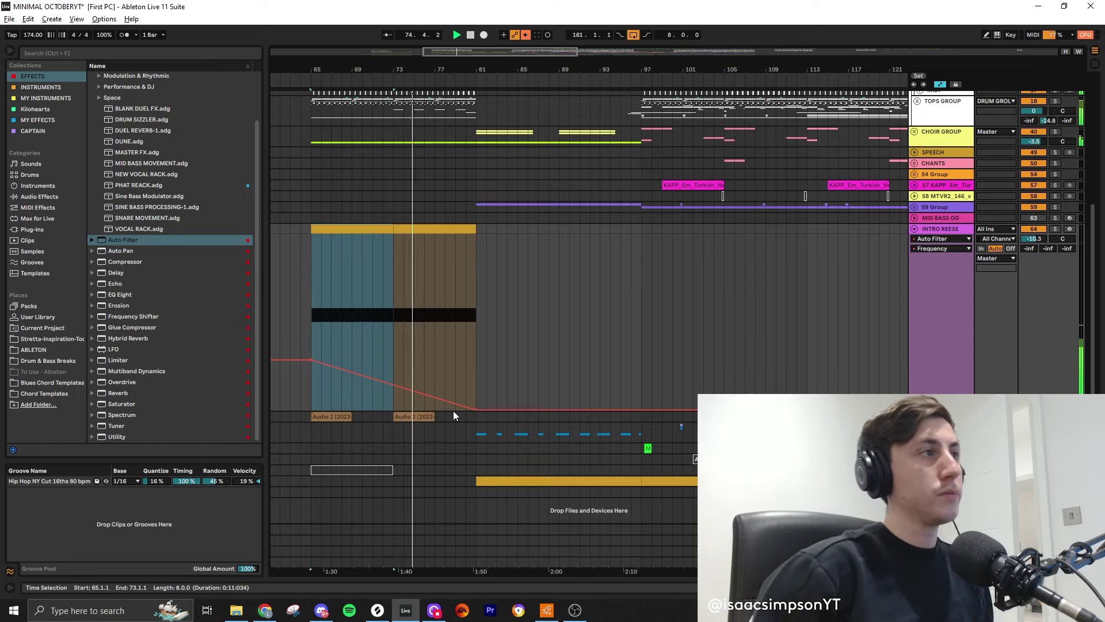
scroll(426, 277, up, 3)
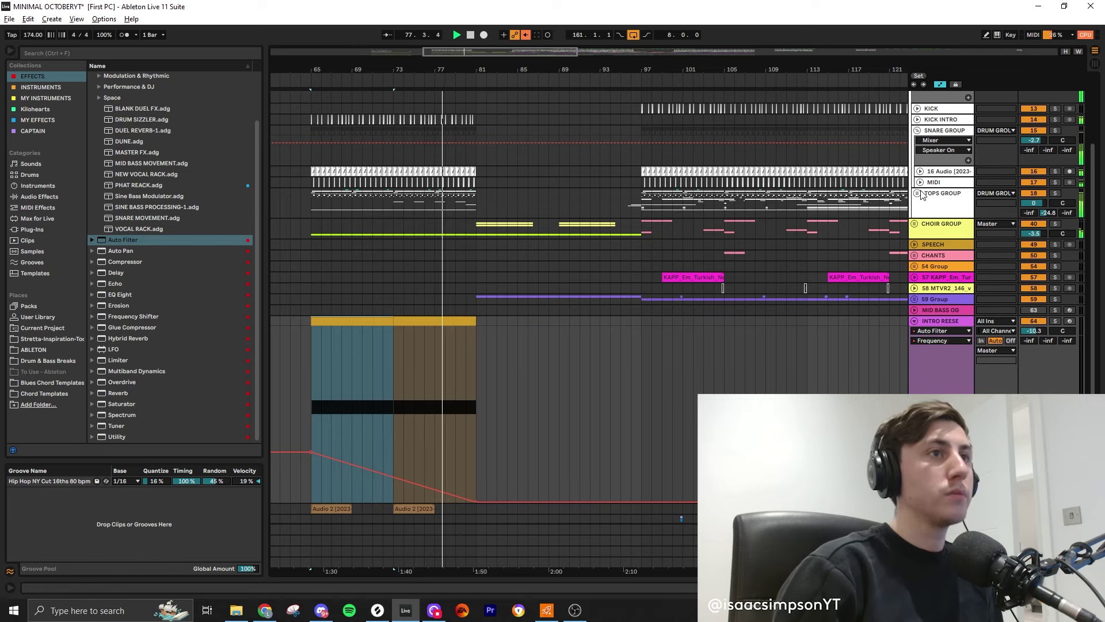
click(914, 318)
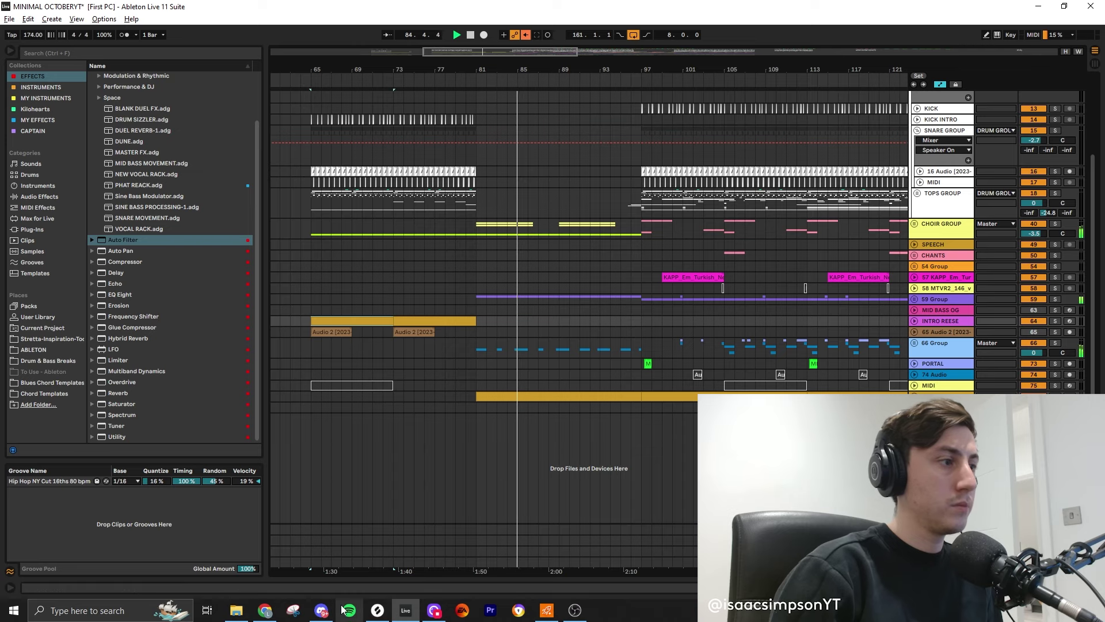
- Switch to Chrome and open a new browser tab beside YouTube
click(264, 612)
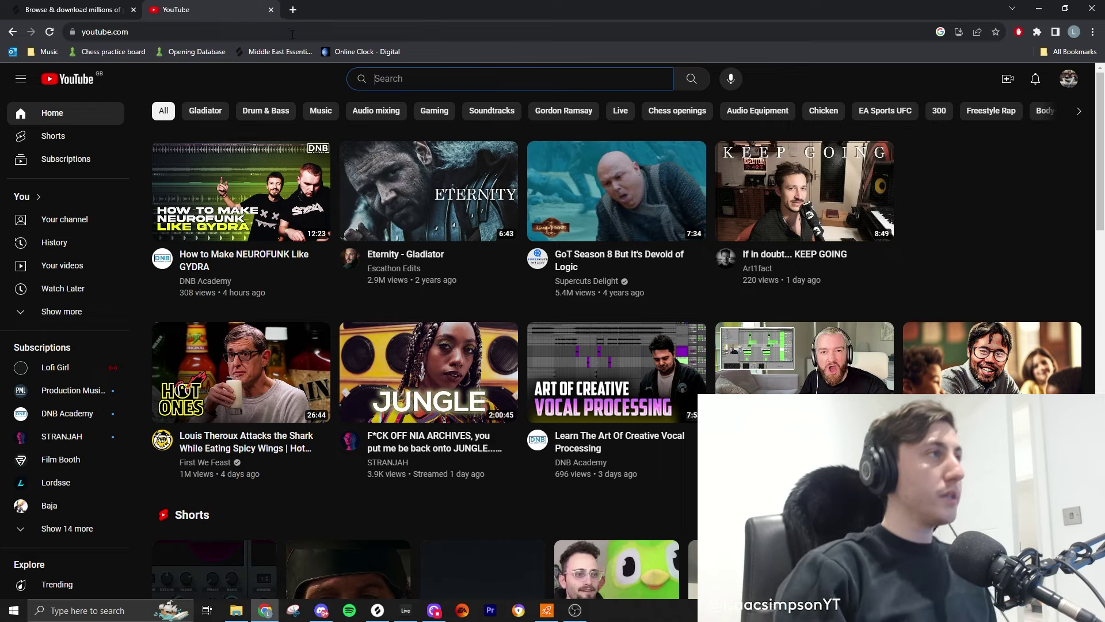
click(293, 14)
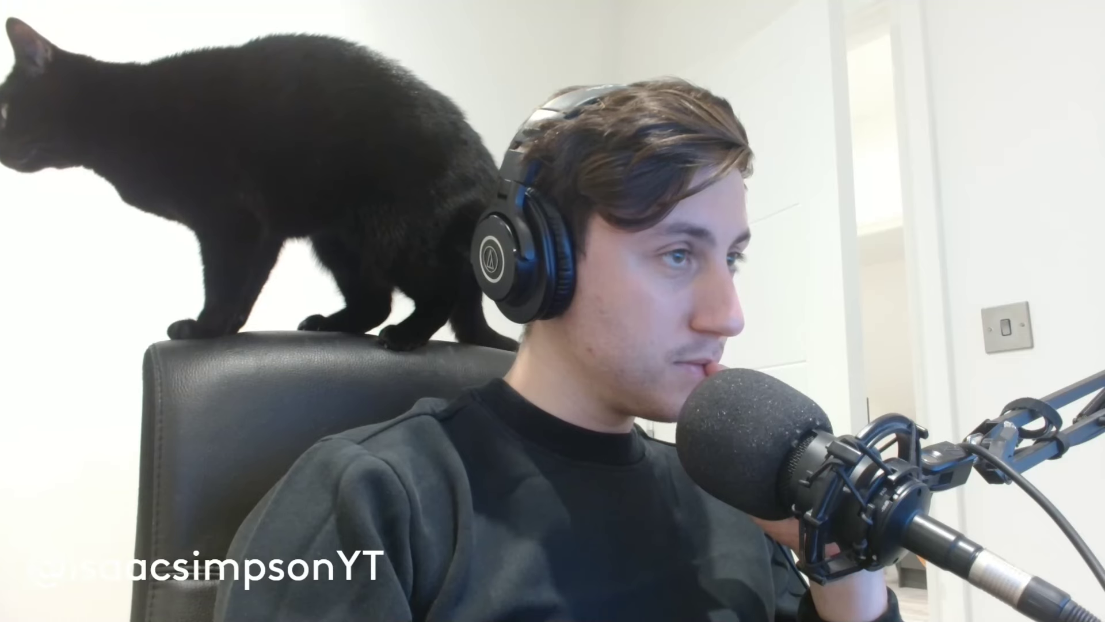